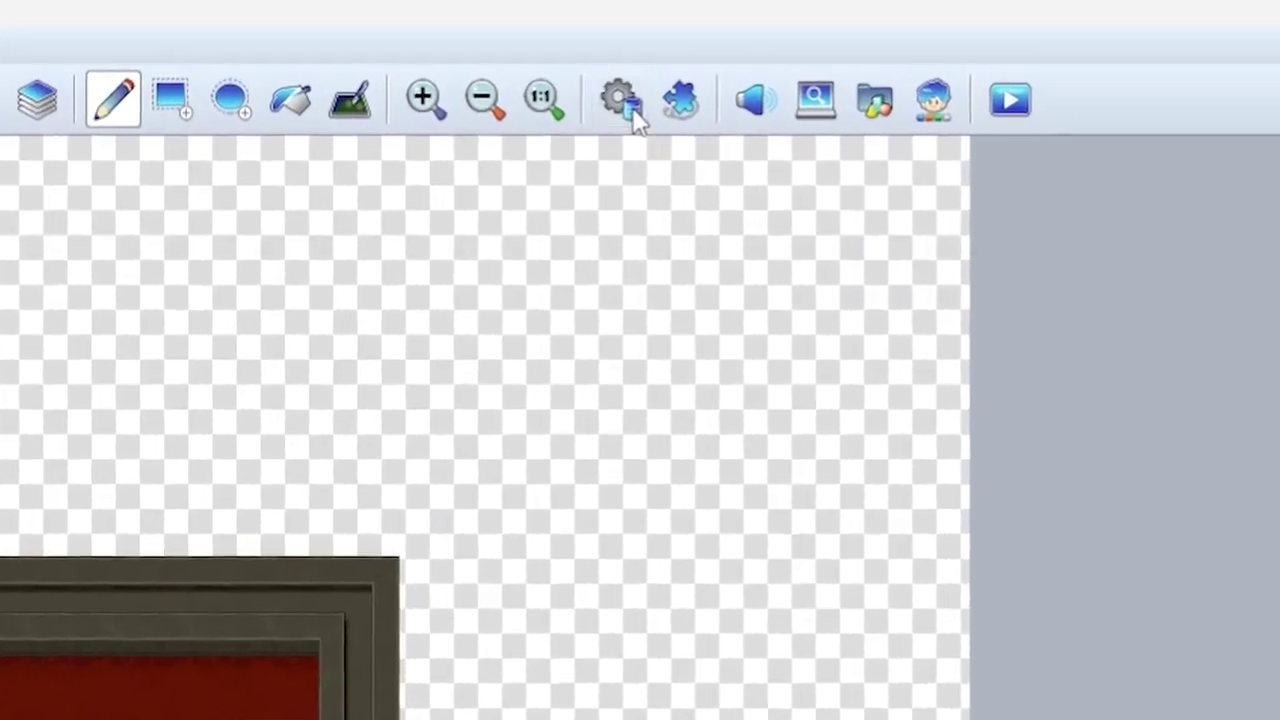
# Step: Rename common event 0001 in the Database to 'Random Sleep' and start adding its first command
pyautogui.click(630, 106)
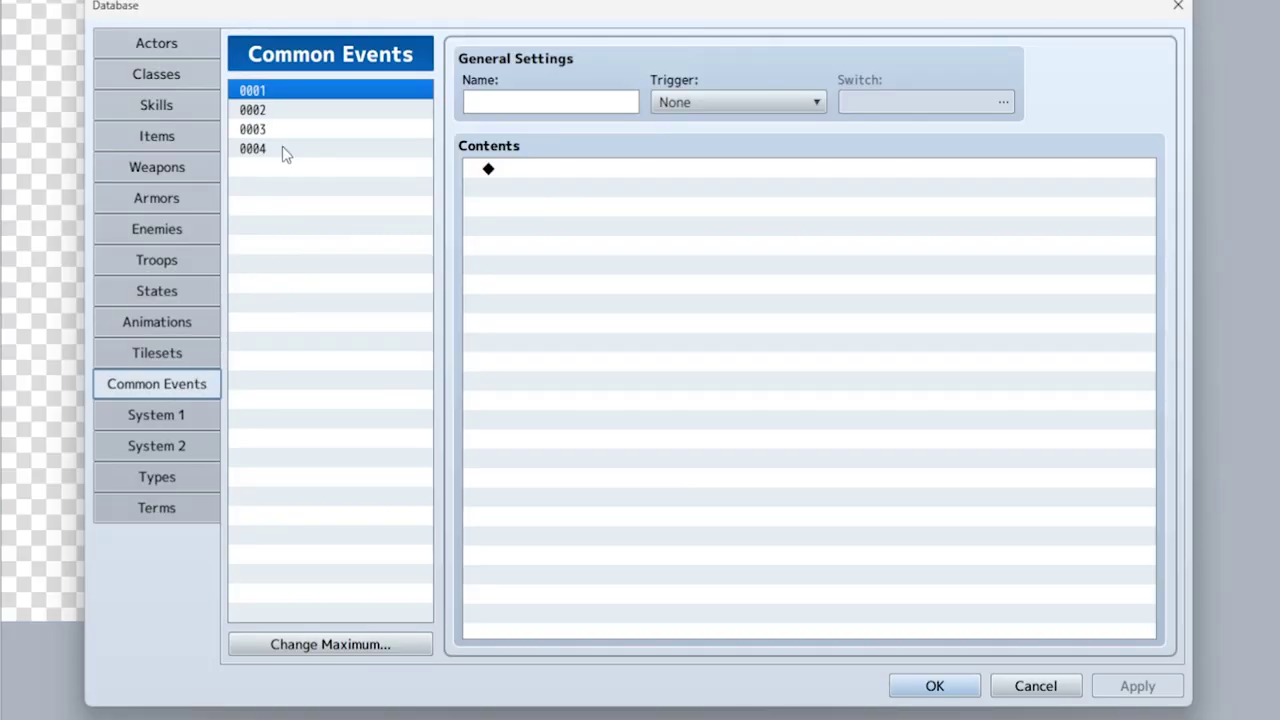
pyautogui.click(496, 106)
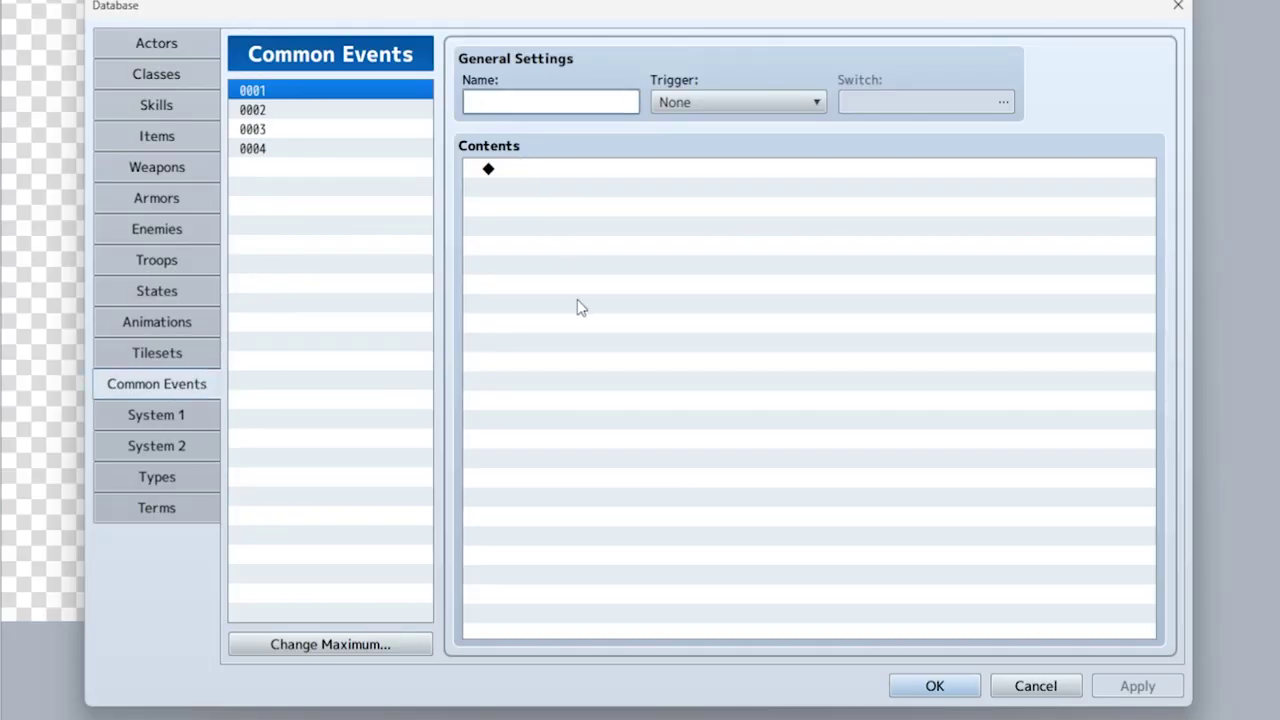
pyautogui.write('Random Weather')
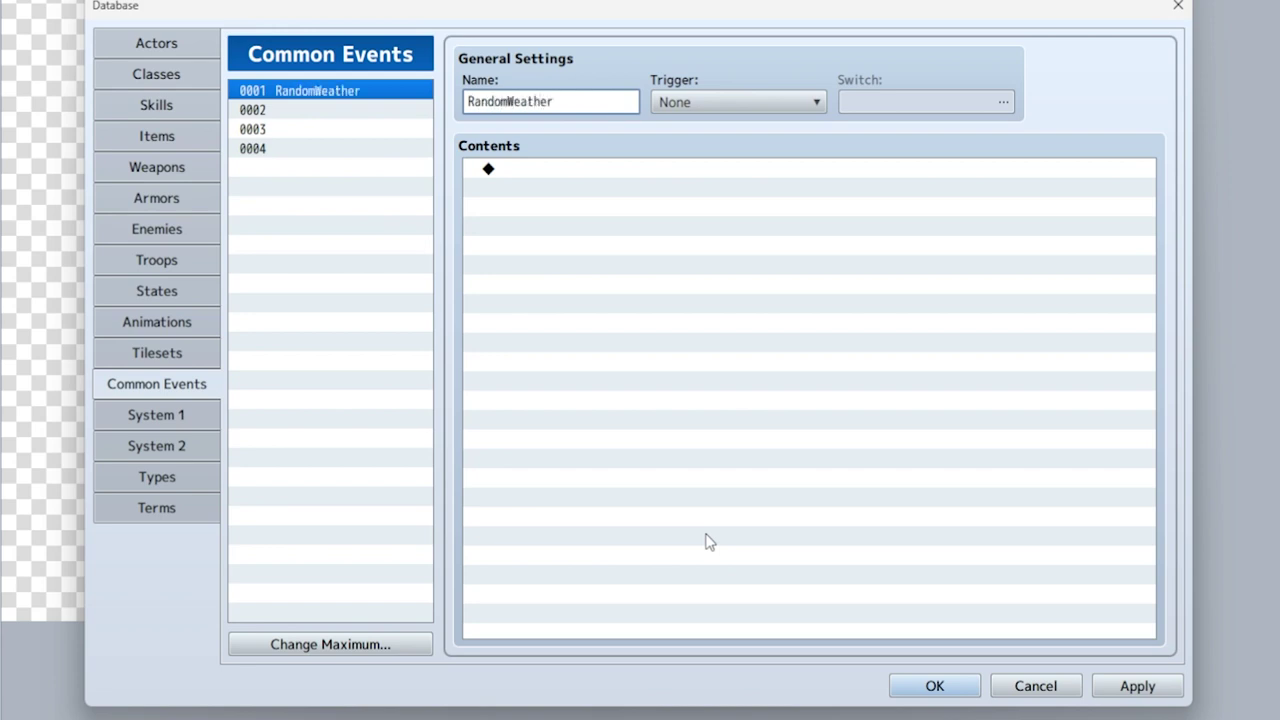
pyautogui.click(513, 101)
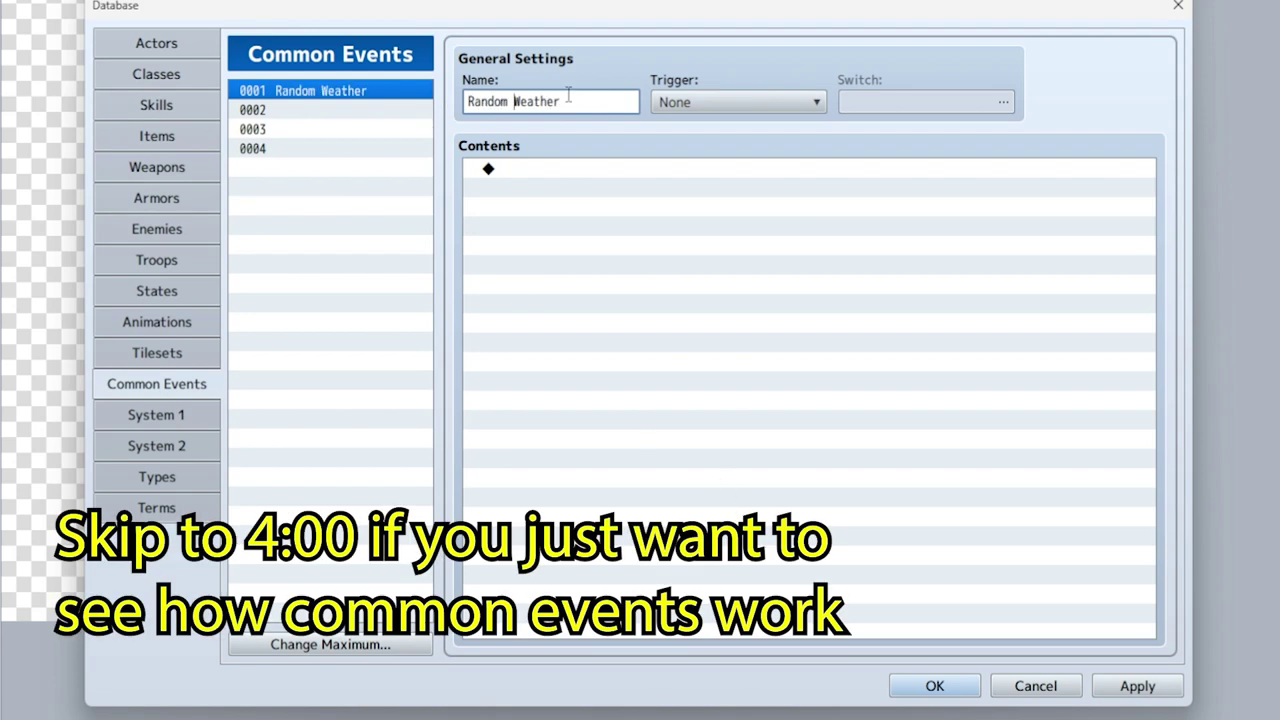
pyautogui.moveTo(514, 101); pyautogui.dragTo(561, 101)
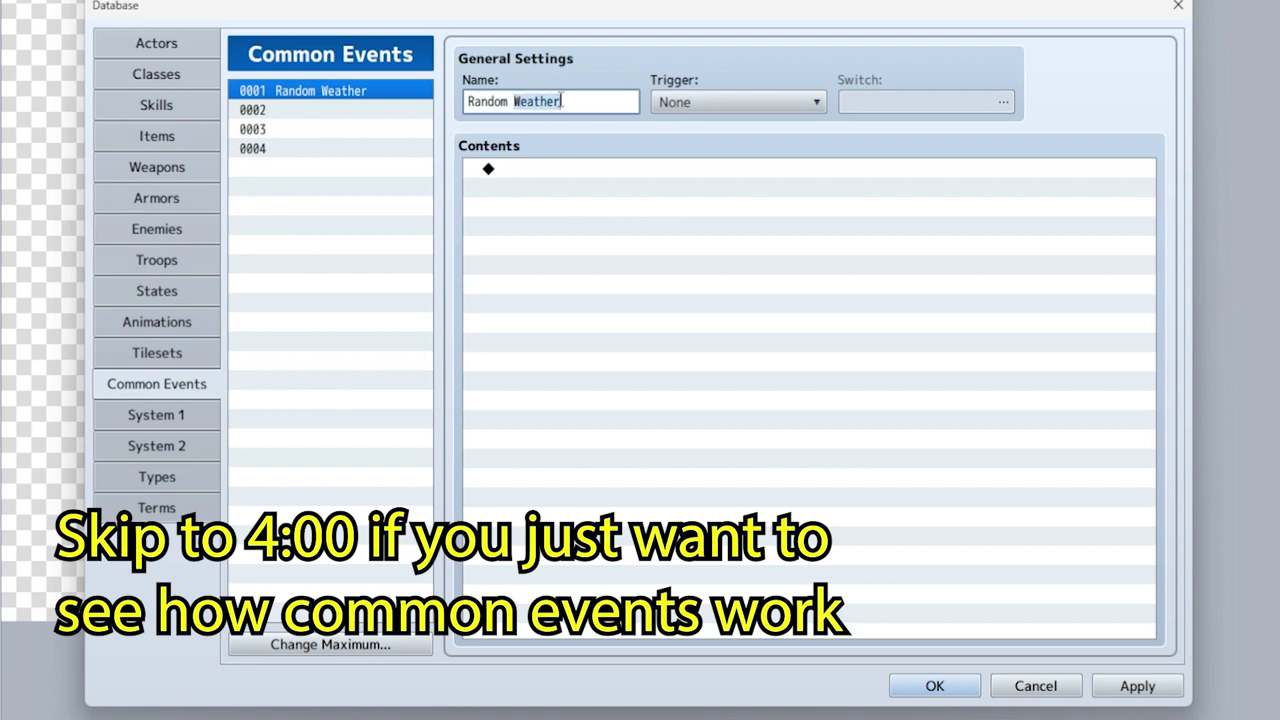
pyautogui.write('Sleep')
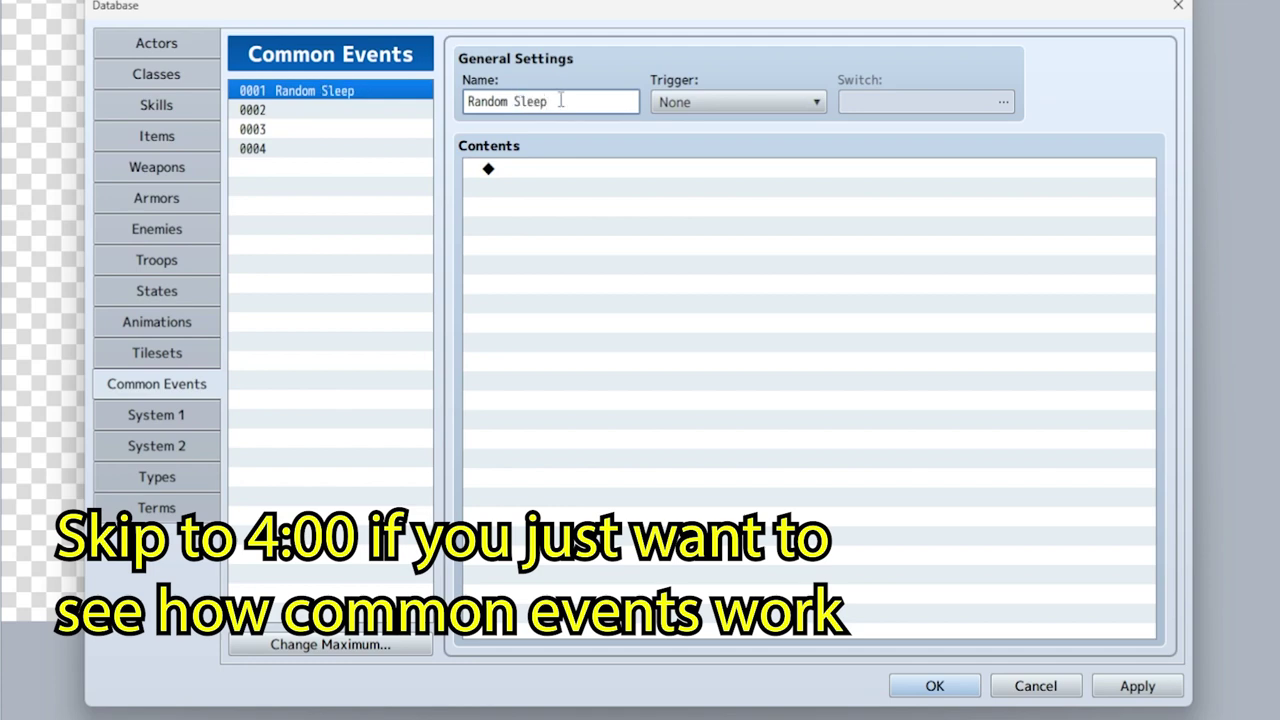
pyautogui.doubleClick(557, 171)
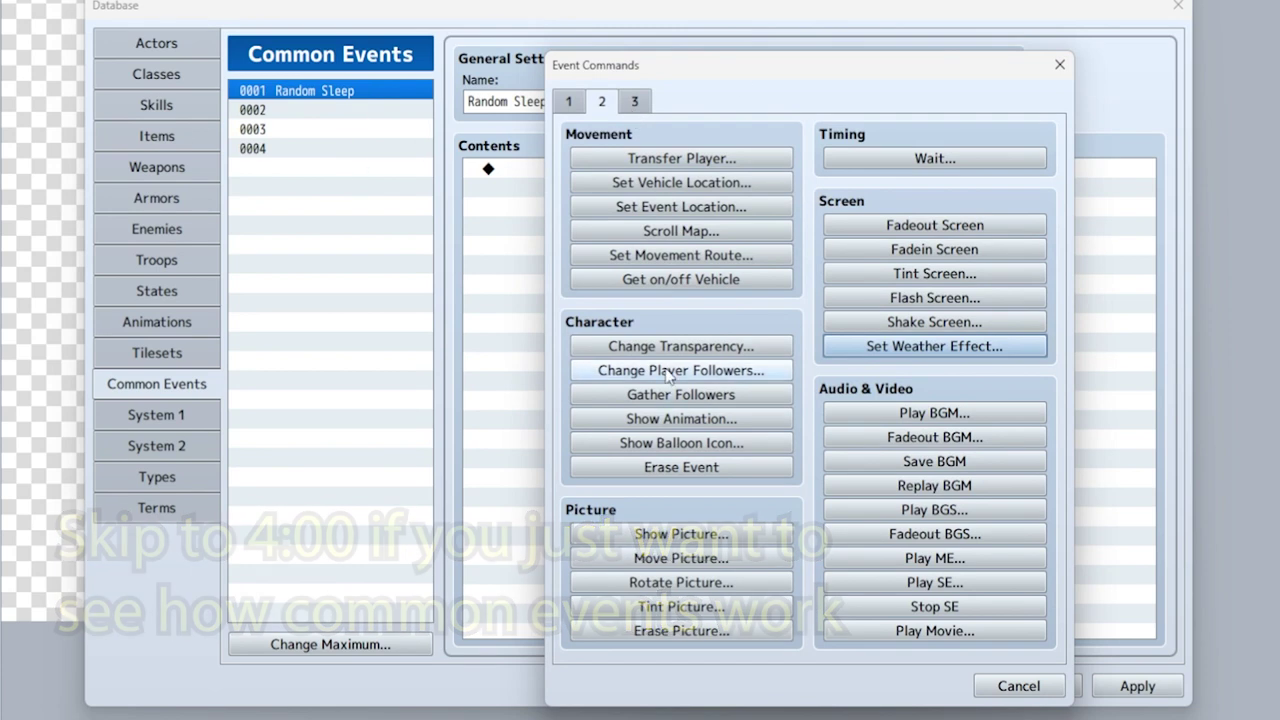
# Step: Add a conditional branch checking that the Player is facing Left
pyautogui.click(568, 101)
pyautogui.click(681, 463)
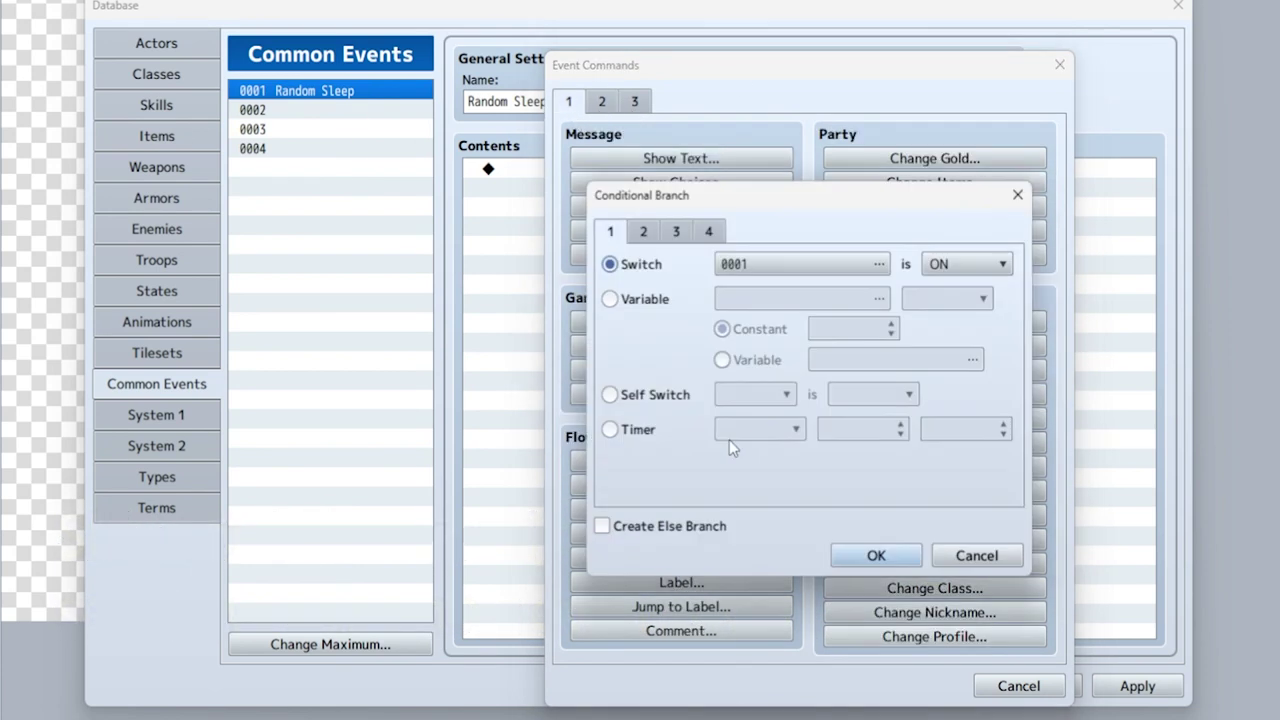
pyautogui.click(676, 231)
pyautogui.click(630, 362)
pyautogui.click(820, 390)
pyautogui.click(810, 436)
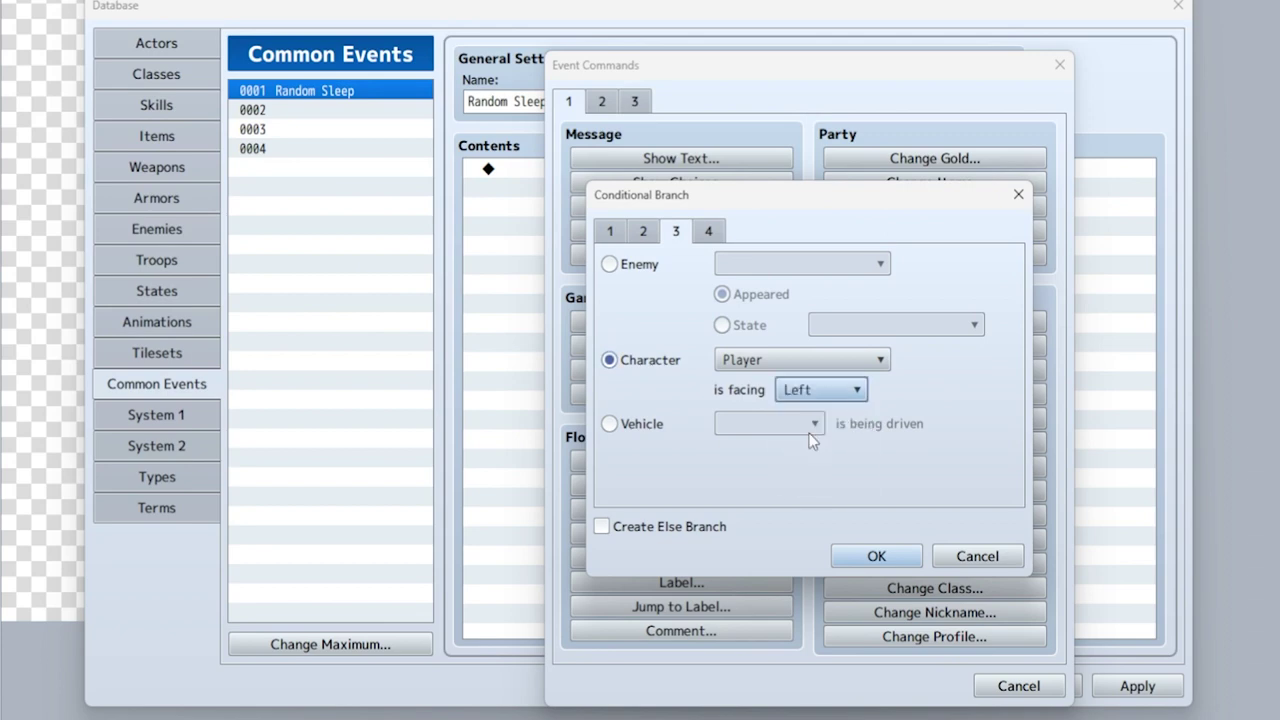
pyautogui.click(893, 556)
# Step: Inside the branch, show the message 'Go to sleep?' followed by Yes/No choices
pyautogui.doubleClick(545, 191)
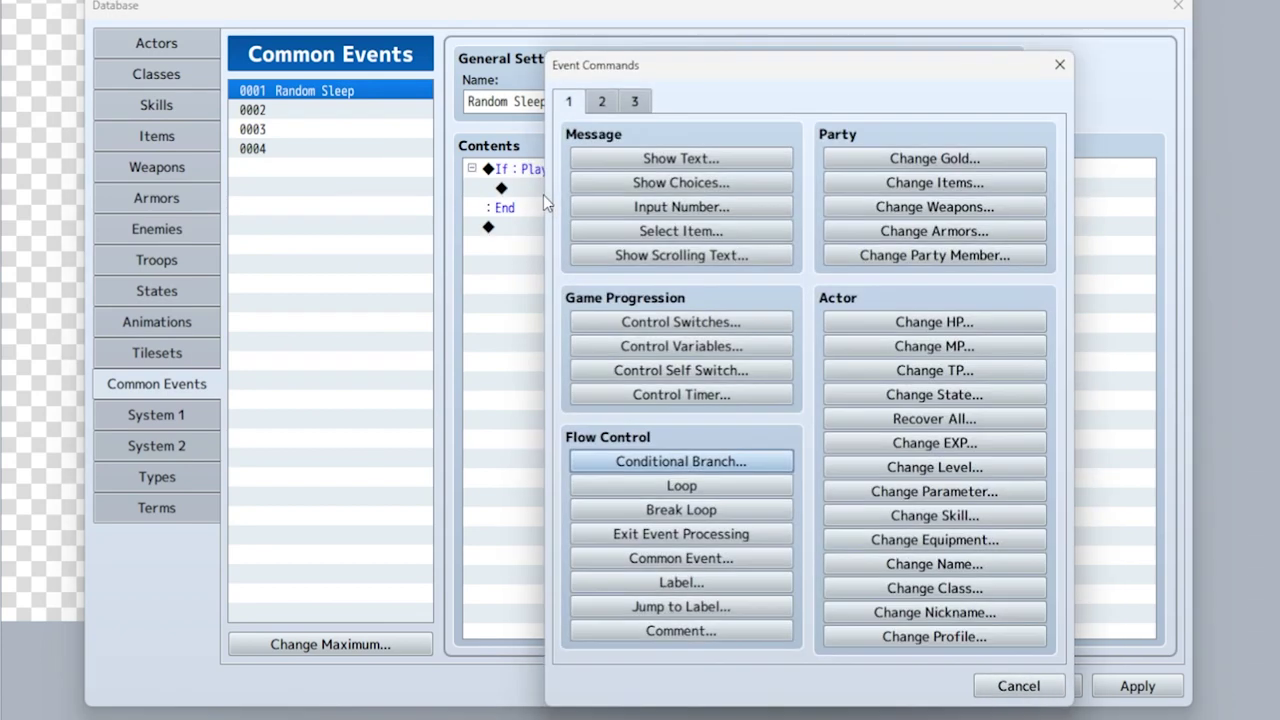
pyautogui.click(604, 160)
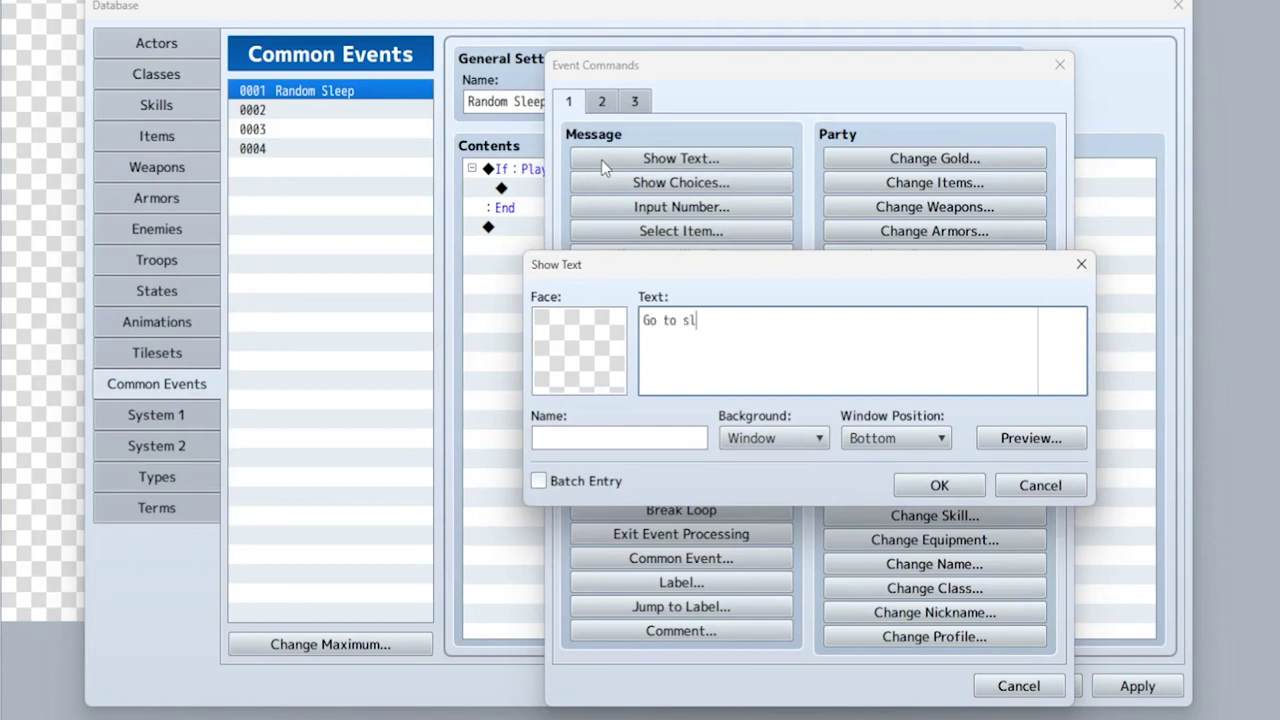
pyautogui.click(939, 485)
pyautogui.doubleClick(567, 236)
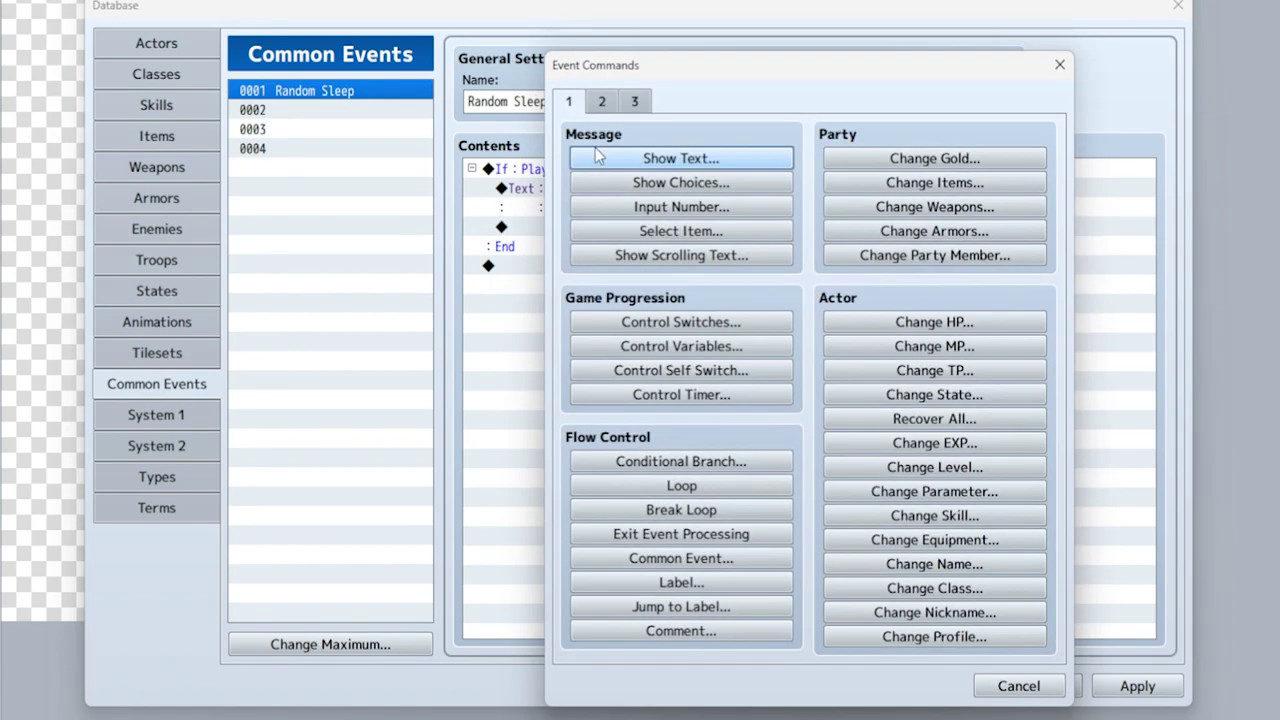
pyautogui.click(681, 182)
pyautogui.click(806, 502)
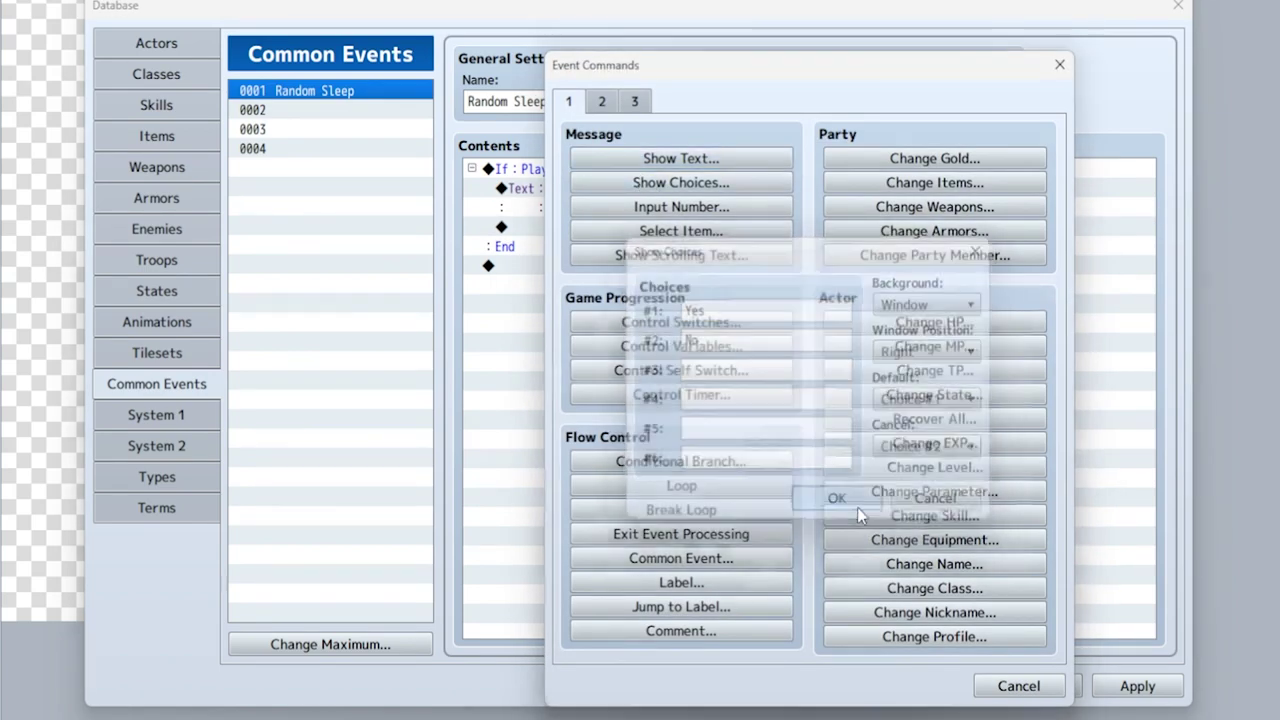
# Step: Add a Fadeout Screen command under When Yes
pyautogui.doubleClick(582, 265)
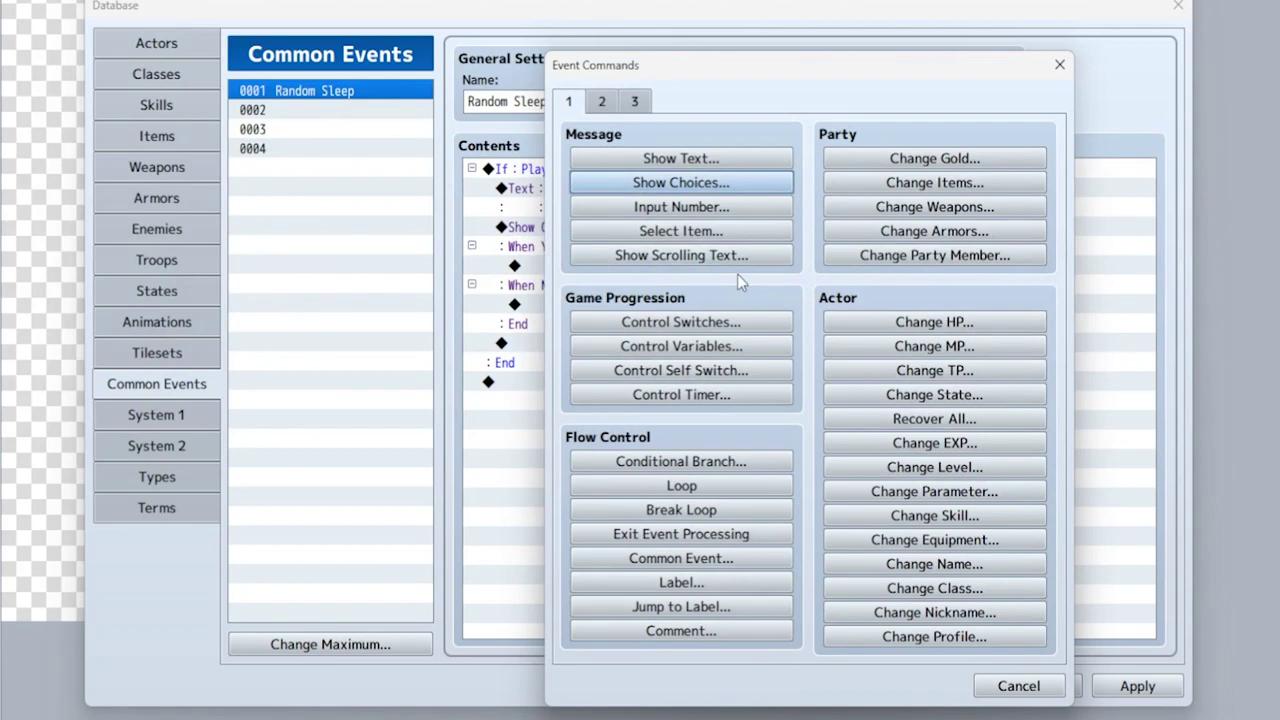
pyautogui.click(605, 103)
pyautogui.click(953, 226)
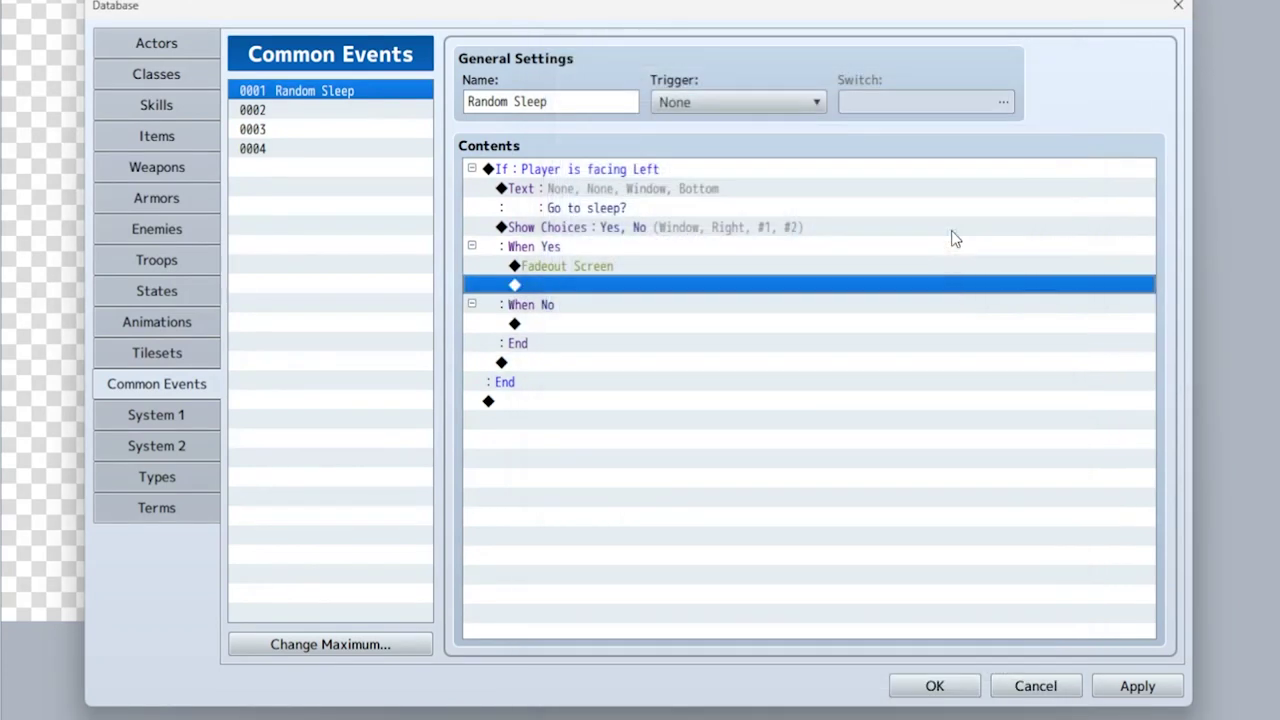
# Step: After the fade-out, play the Inn1 music effect
pyautogui.doubleClick(560, 289)
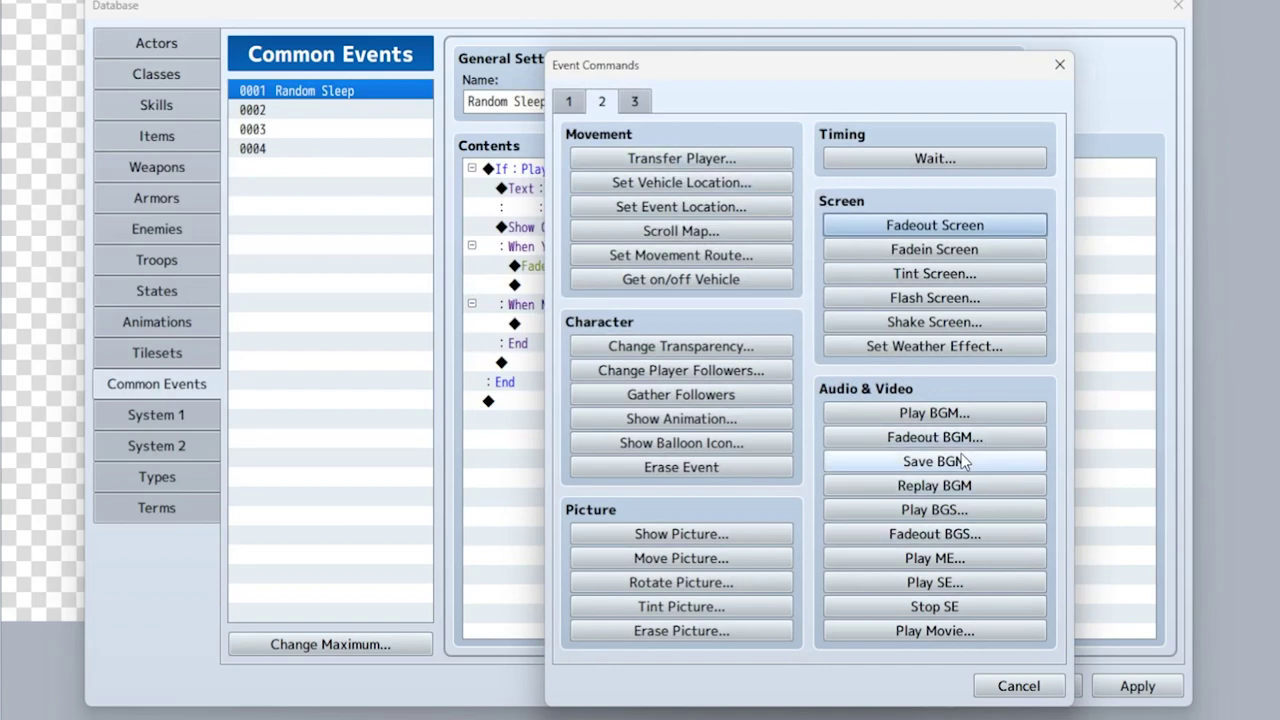
pyautogui.click(966, 560)
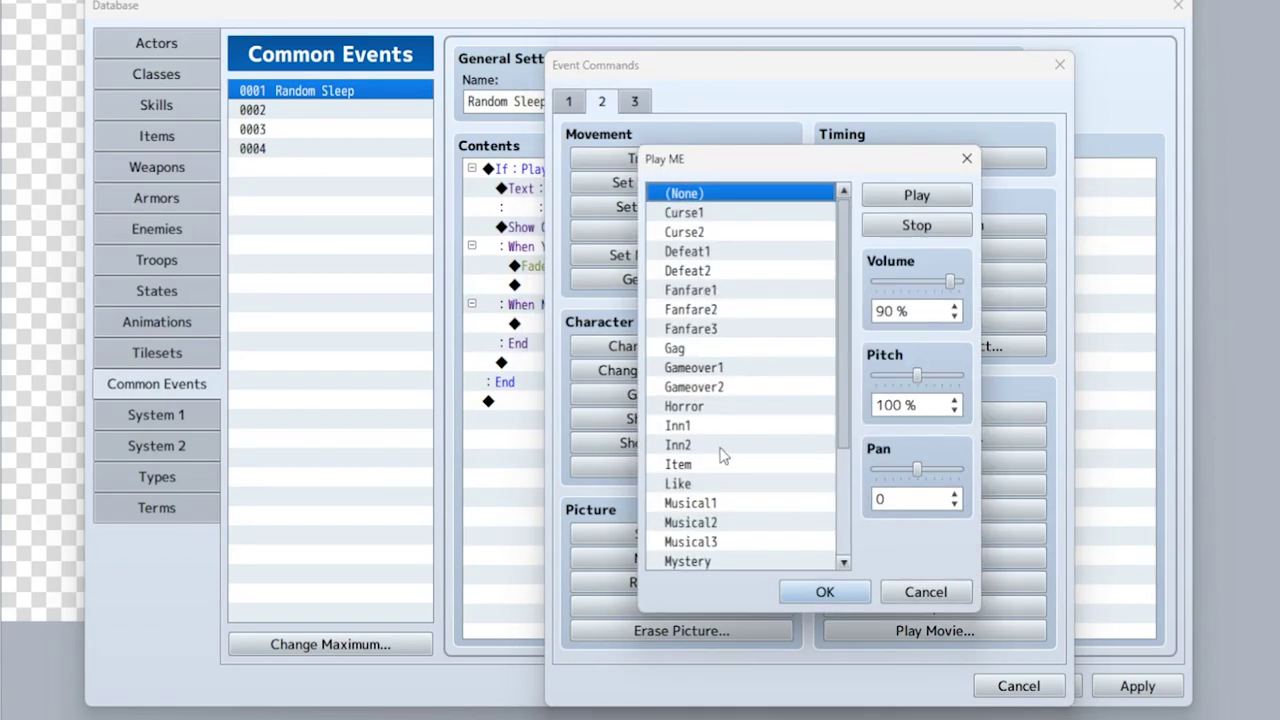
pyautogui.click(690, 425)
pyautogui.scroll(-3, 690, 425)
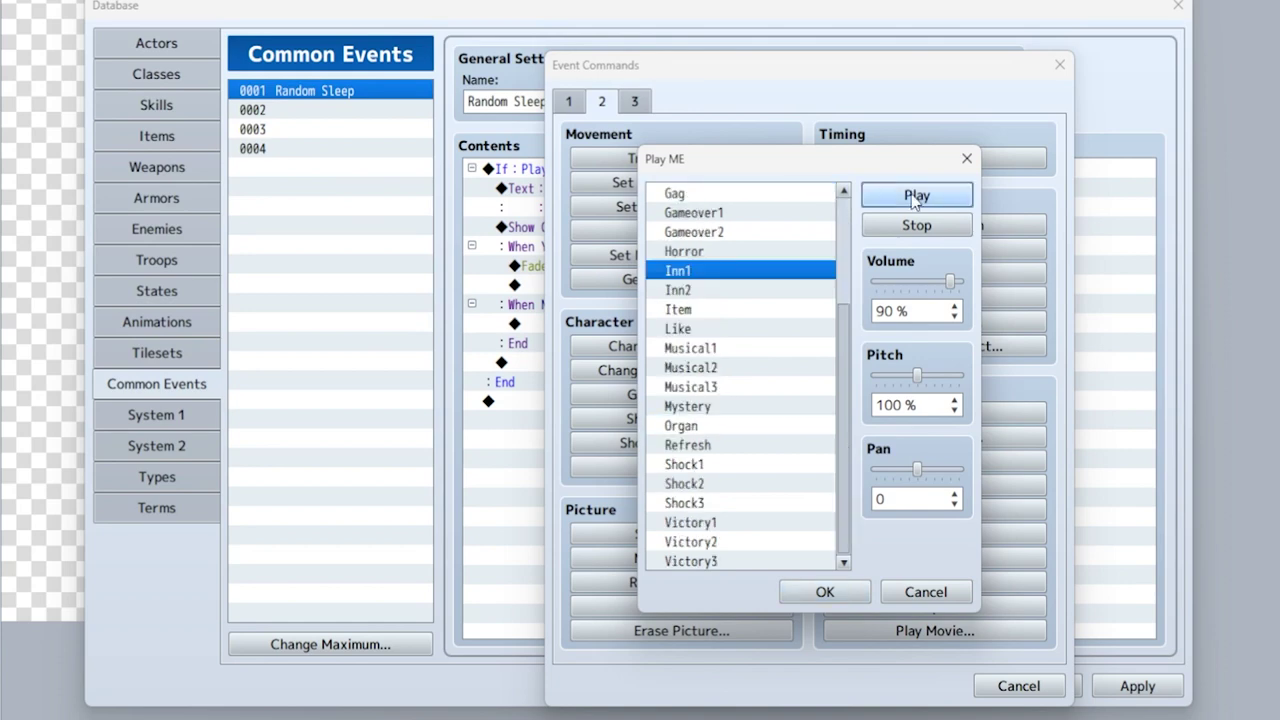
pyautogui.click(915, 197)
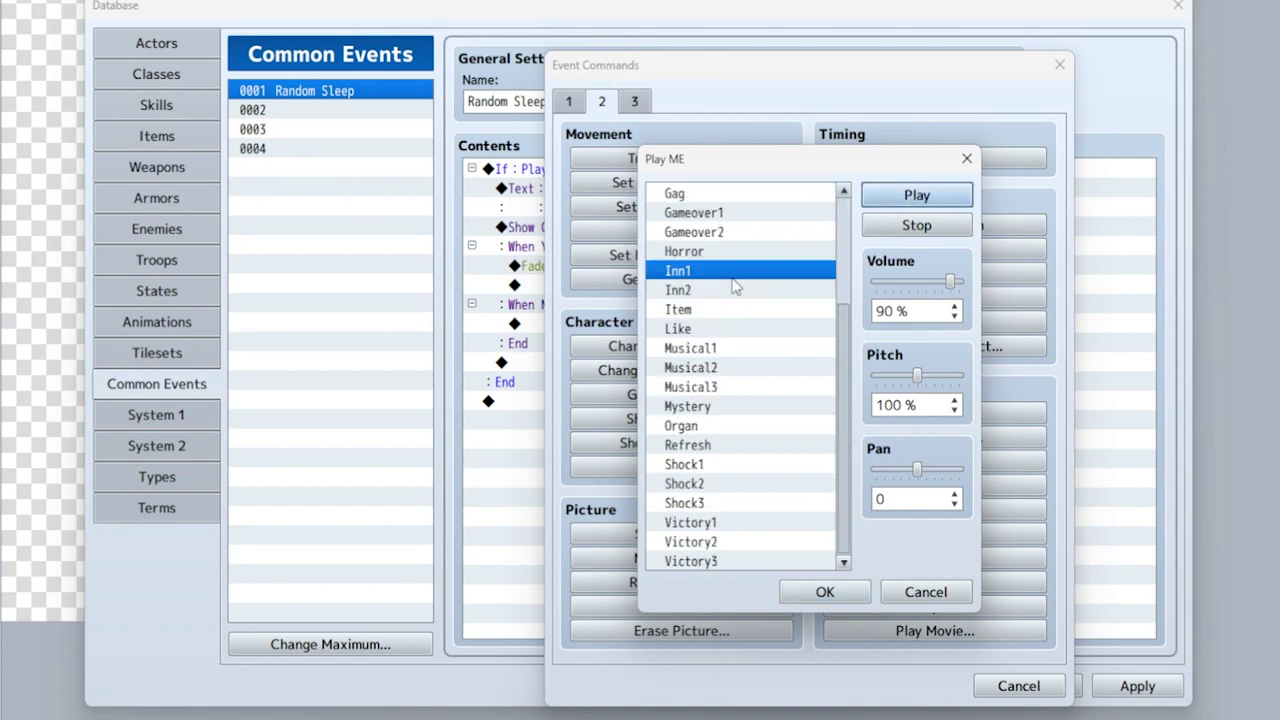
pyautogui.click(826, 592)
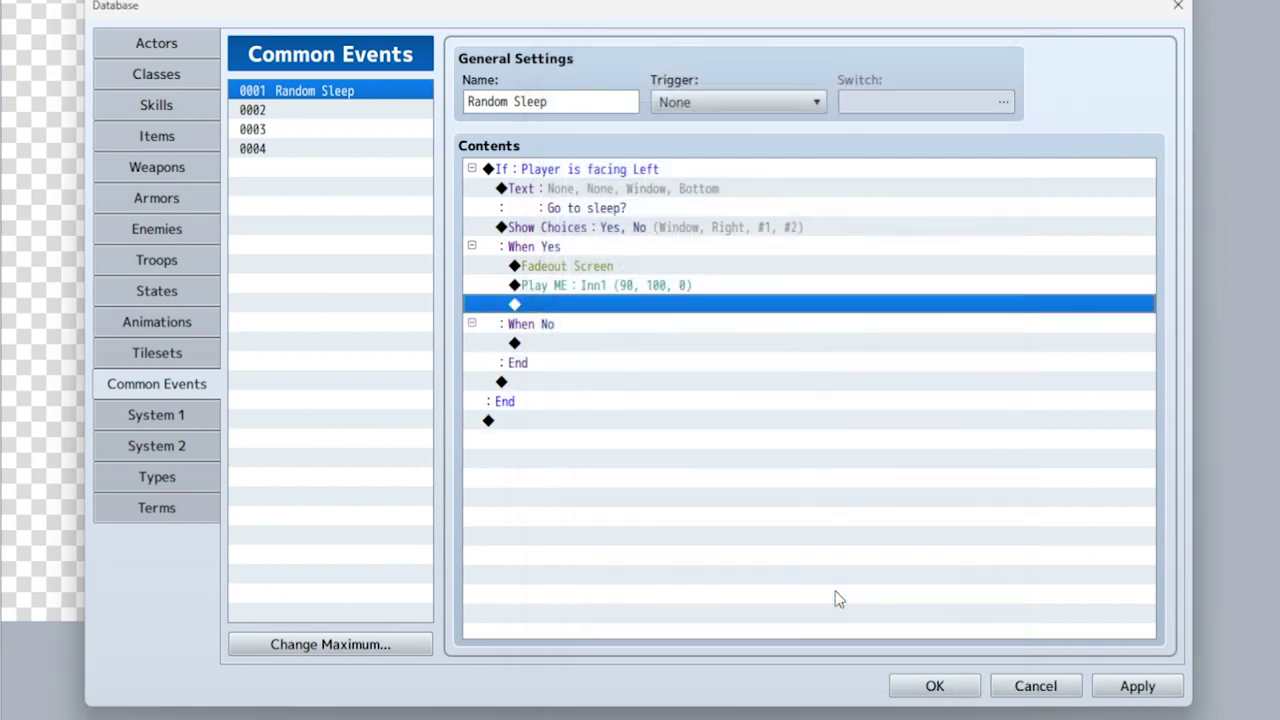
# Step: Add a 300-frame wait after the Inn1 music effect
pyautogui.doubleClick(574, 306)
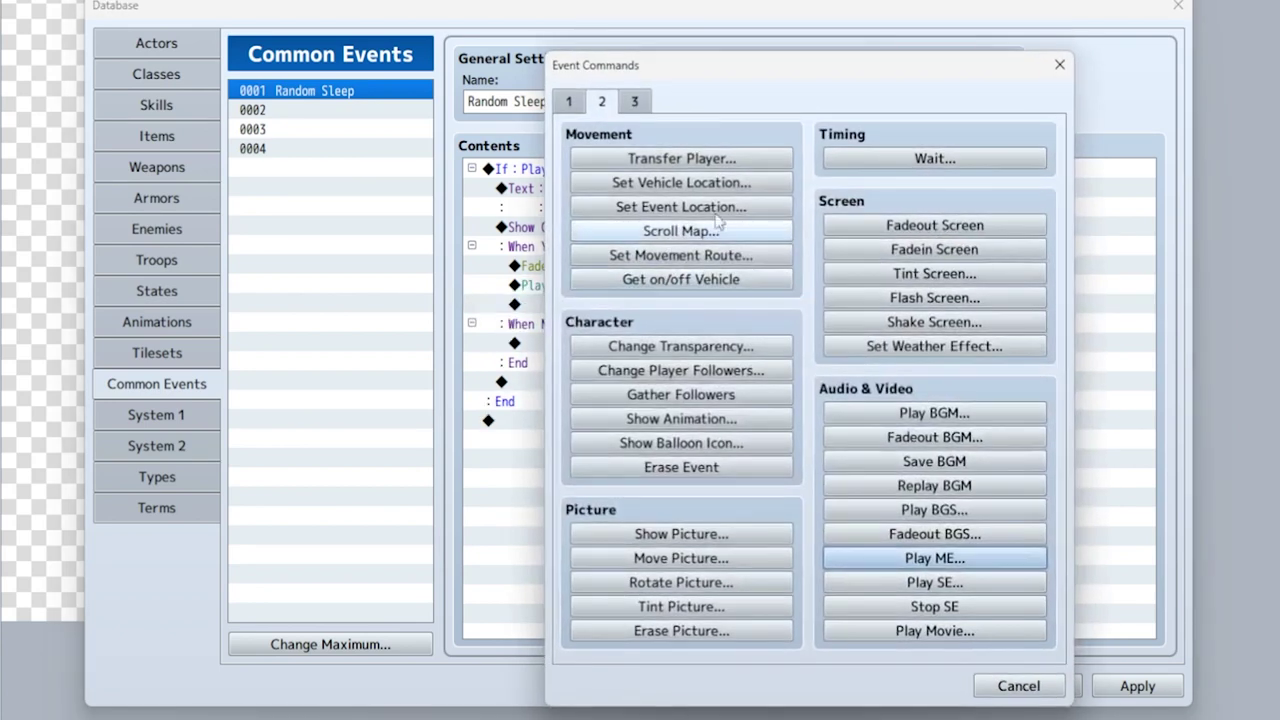
pyautogui.click(905, 160)
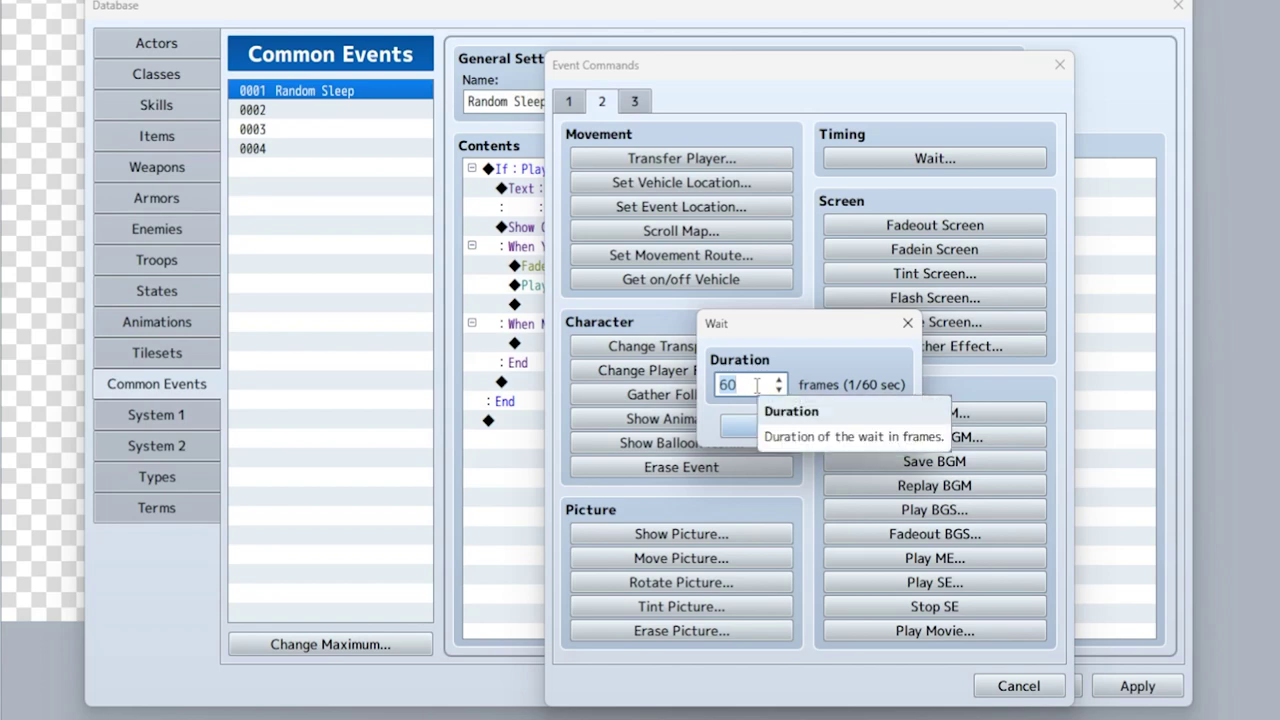
pyautogui.write('3')
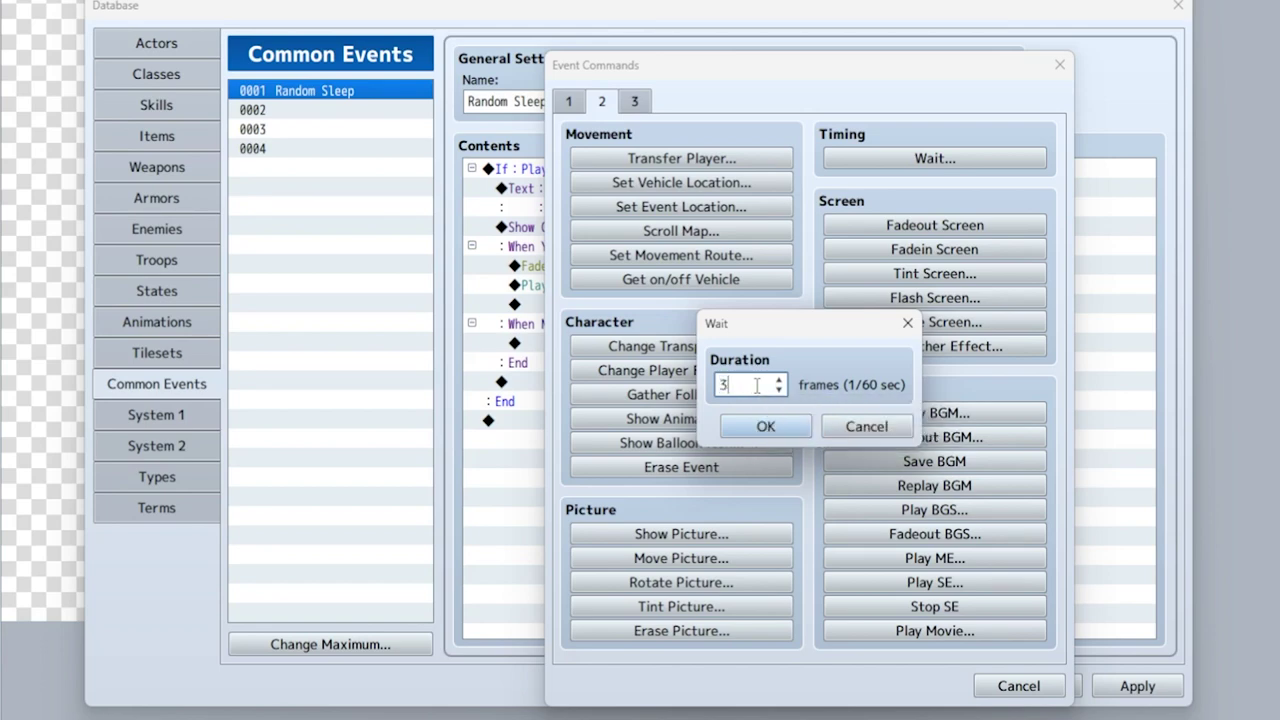
pyautogui.press('Return')
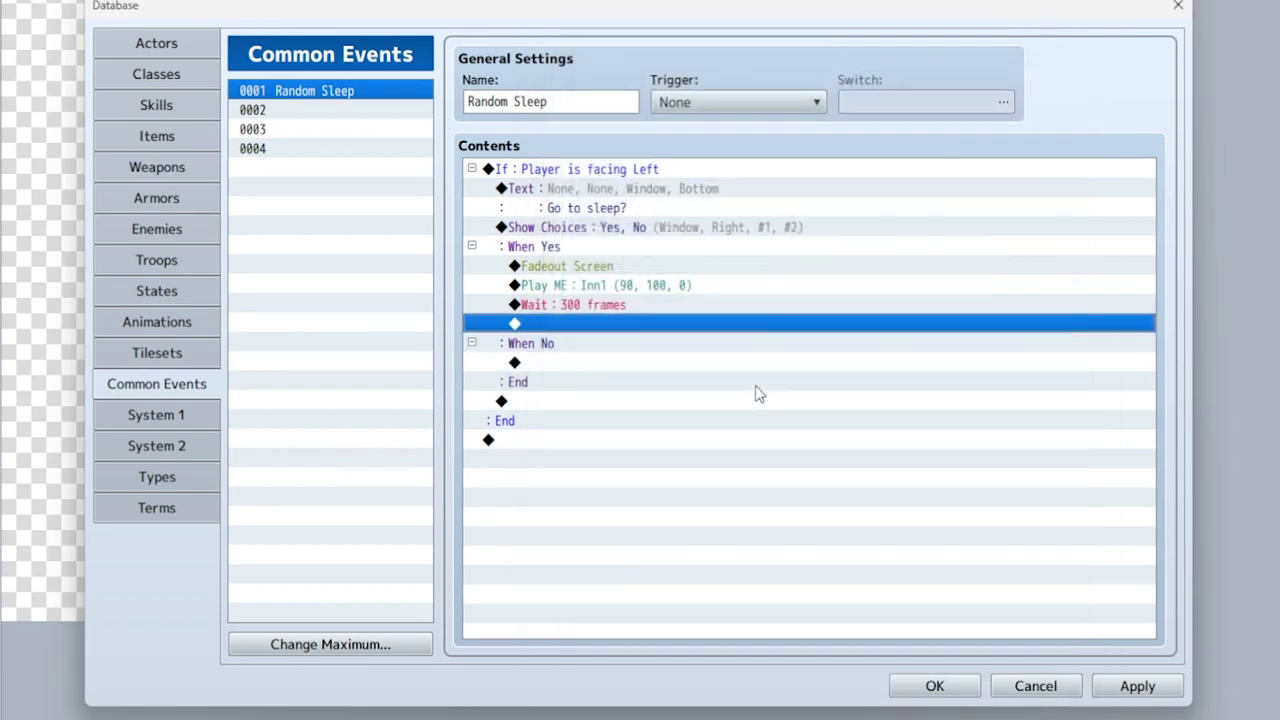
# Step: Add Fadein Screen after the wait, preceded by the message 'You feel well rested.'
pyautogui.doubleClick(580, 327)
pyautogui.click(935, 250)
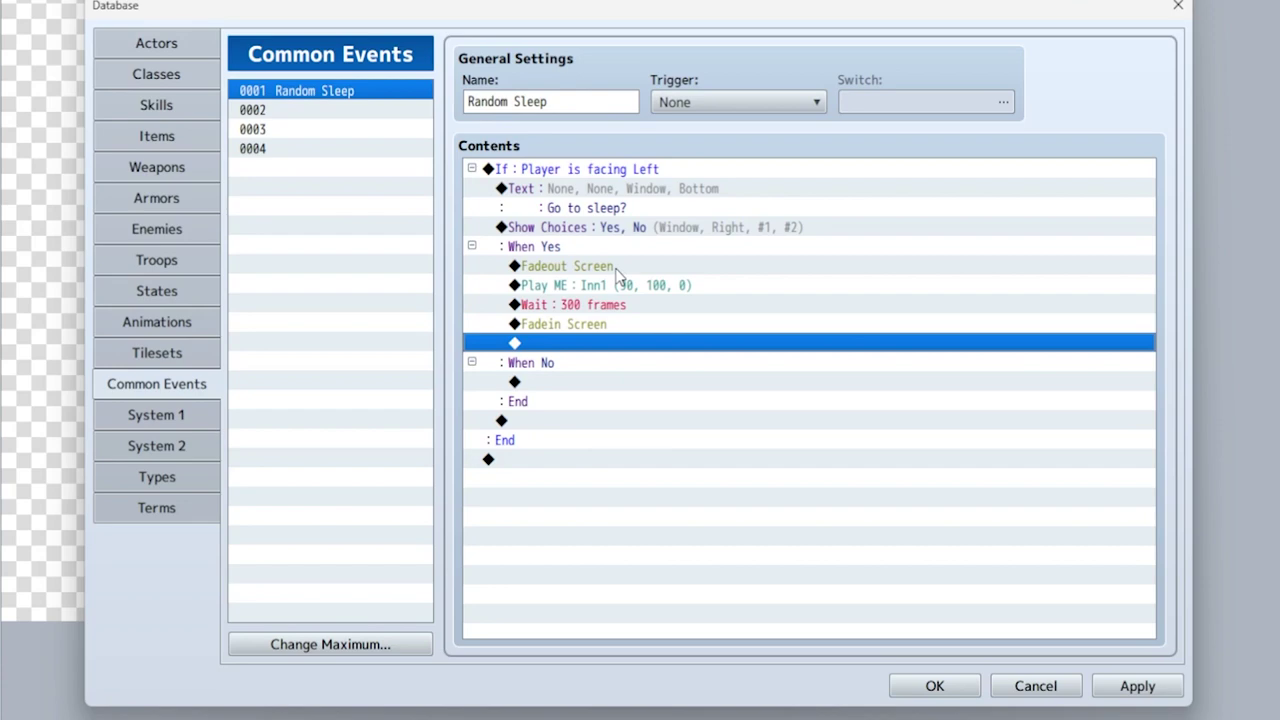
pyautogui.rightClick(575, 327)
pyautogui.click(604, 338)
pyautogui.click(568, 101)
pyautogui.click(644, 160)
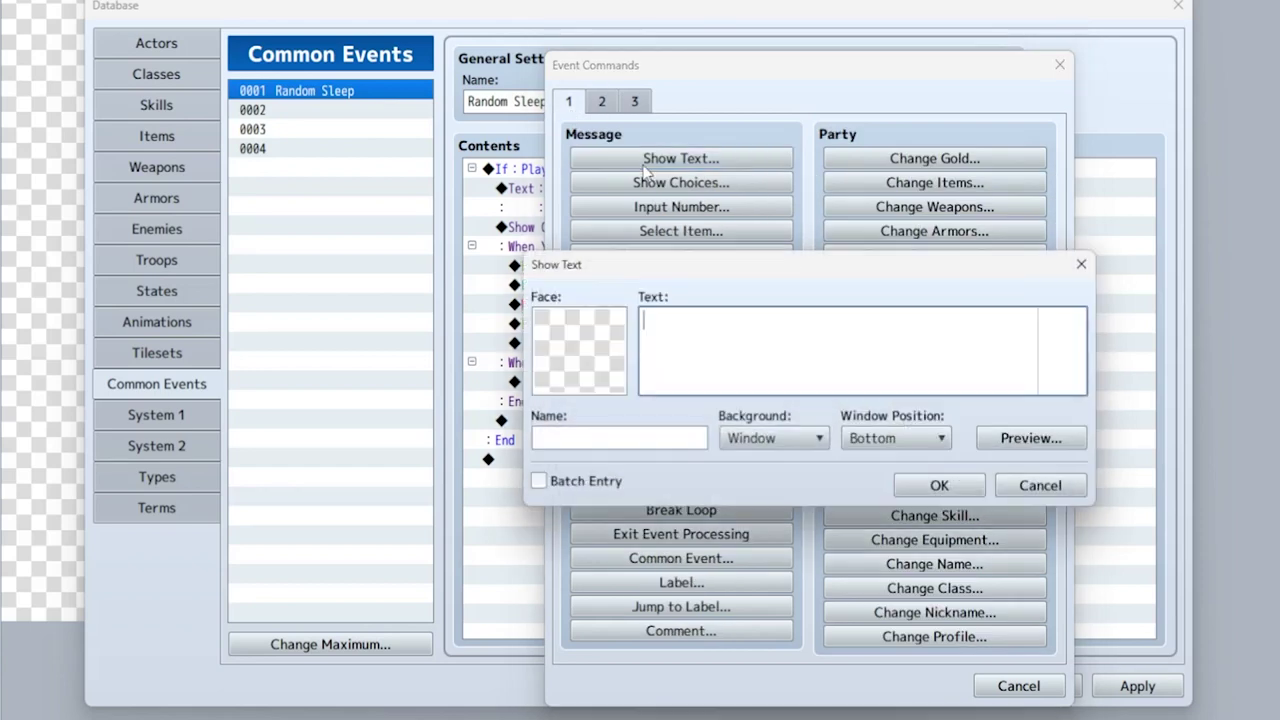
pyautogui.write('You feel wel')
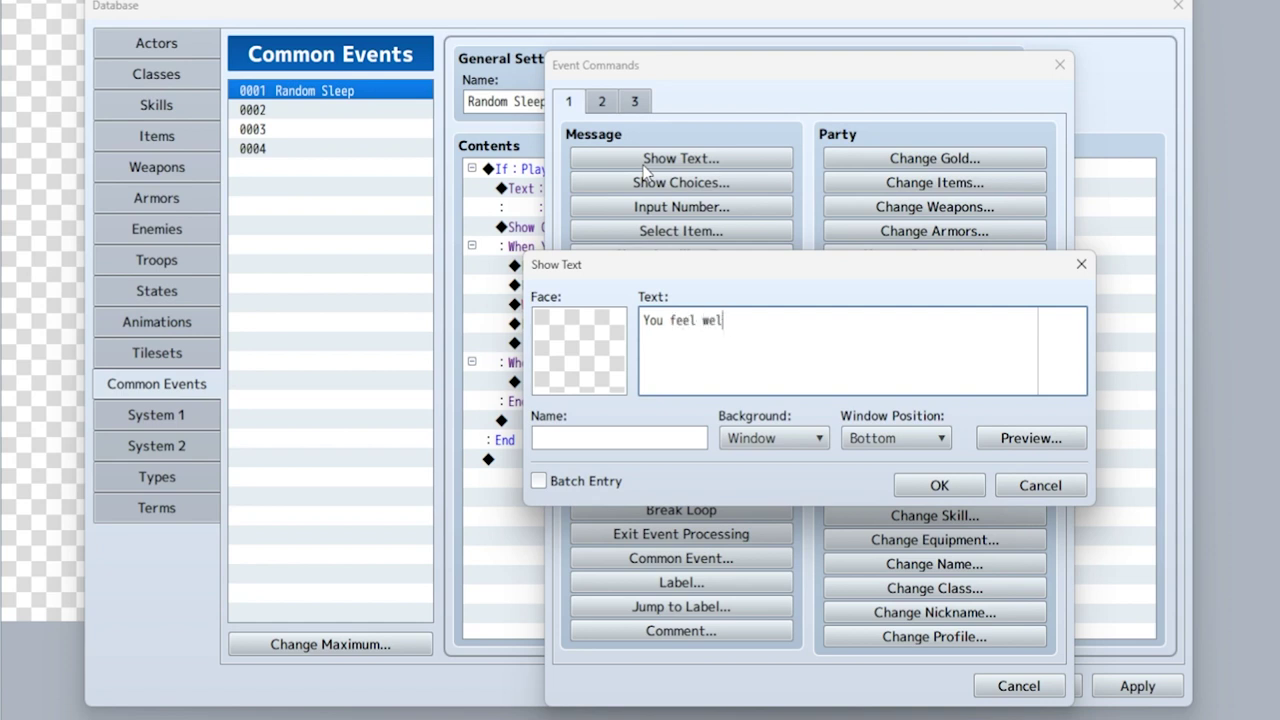
pyautogui.write('.')
pyautogui.hotkey('ctrl', 'Return')
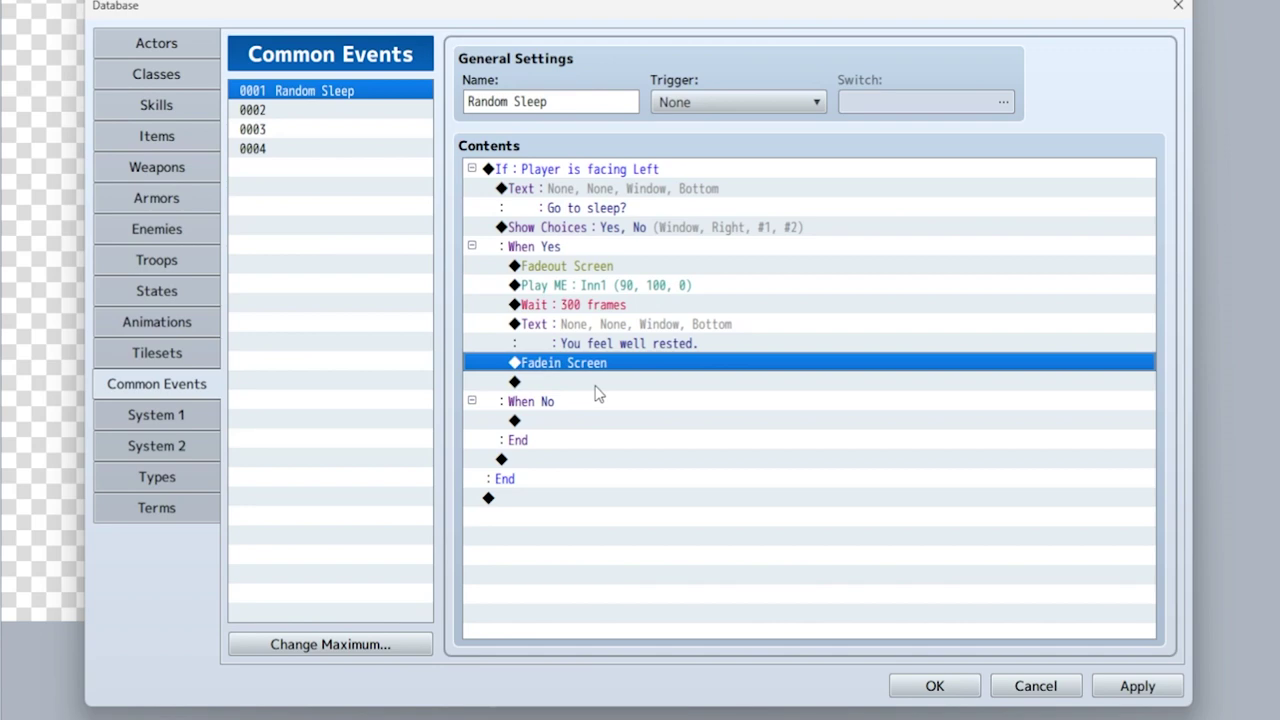
pyautogui.click(595, 382)
# Step: Set variable 0005 Random to a random value from 1 to 3
pyautogui.doubleClick(595, 385)
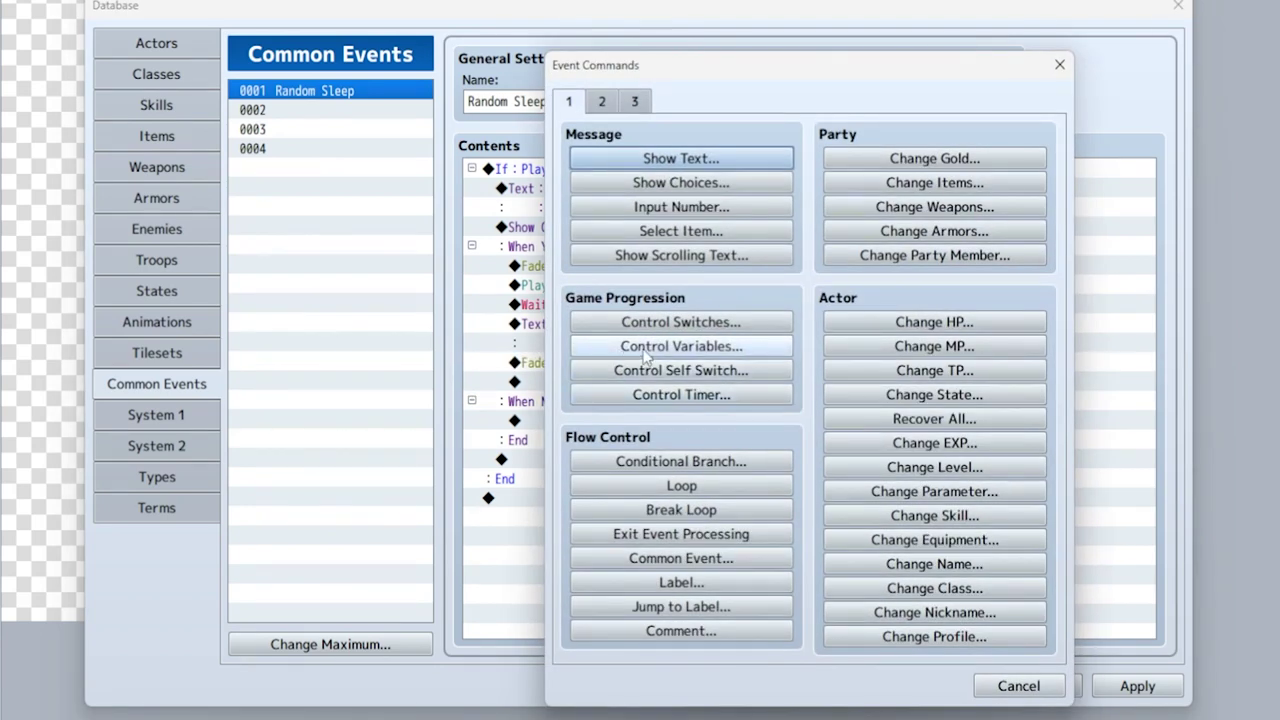
pyautogui.click(644, 357)
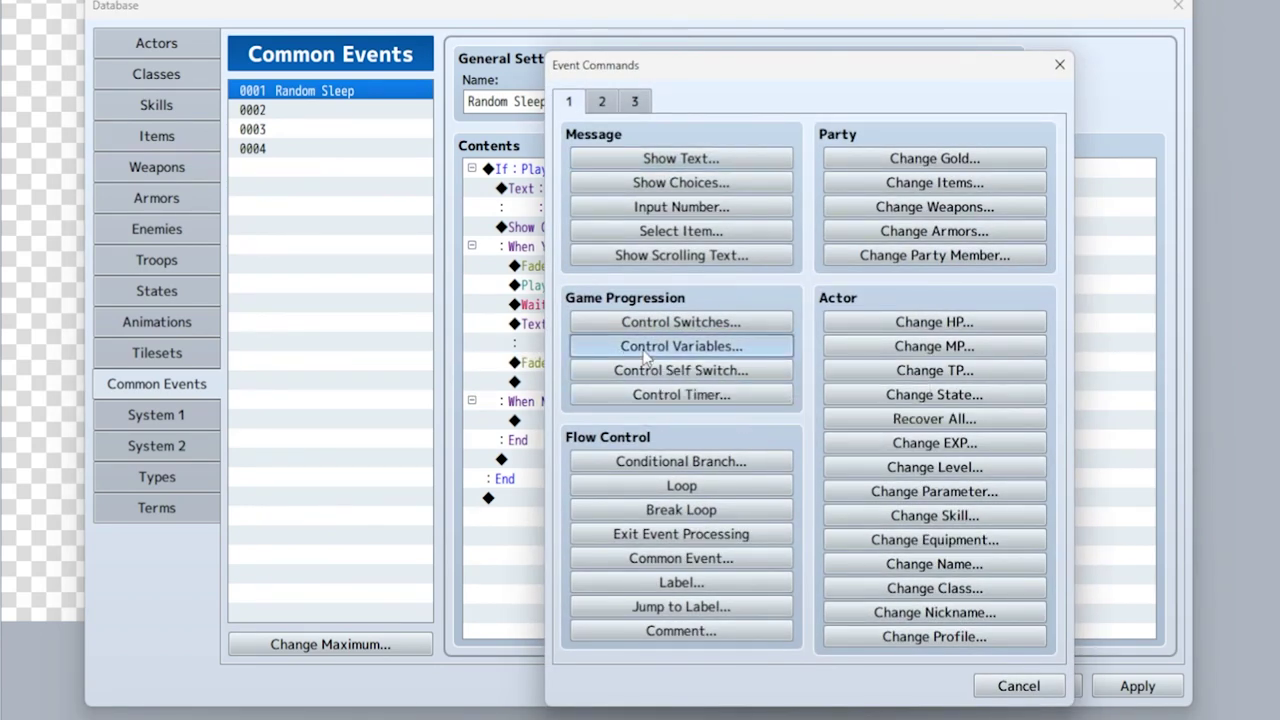
pyautogui.click(820, 242)
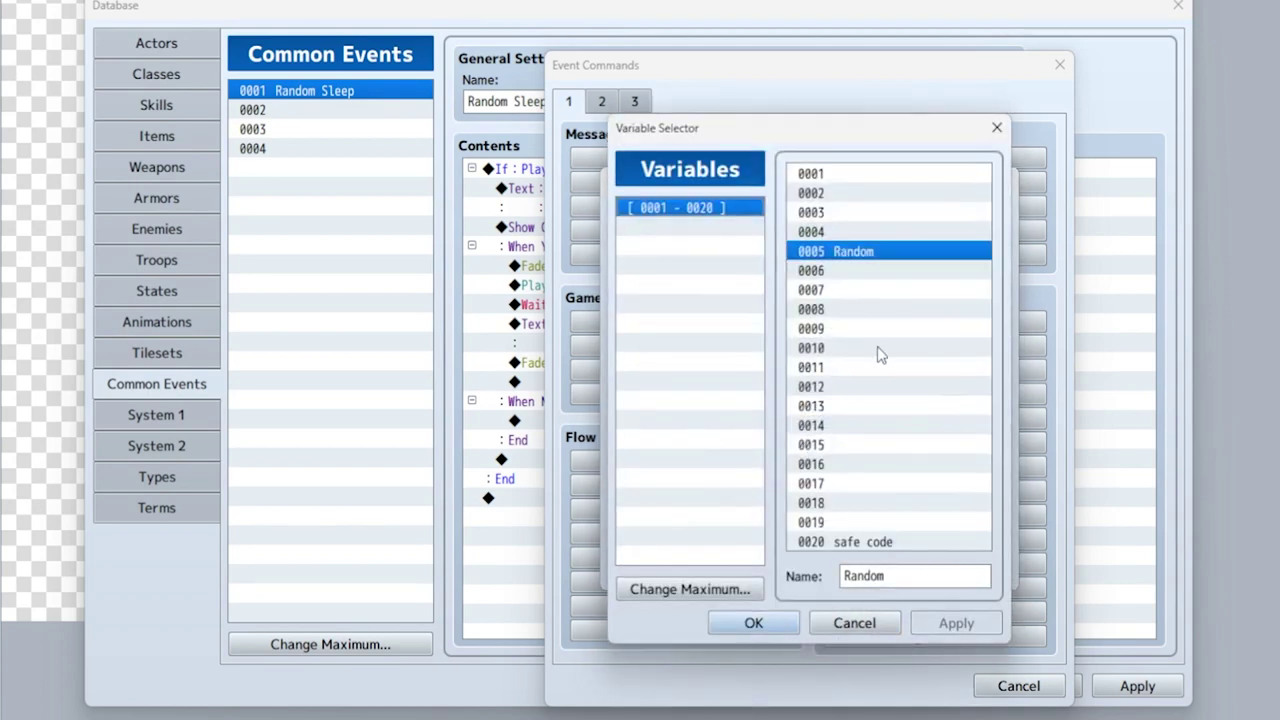
pyautogui.click(751, 621)
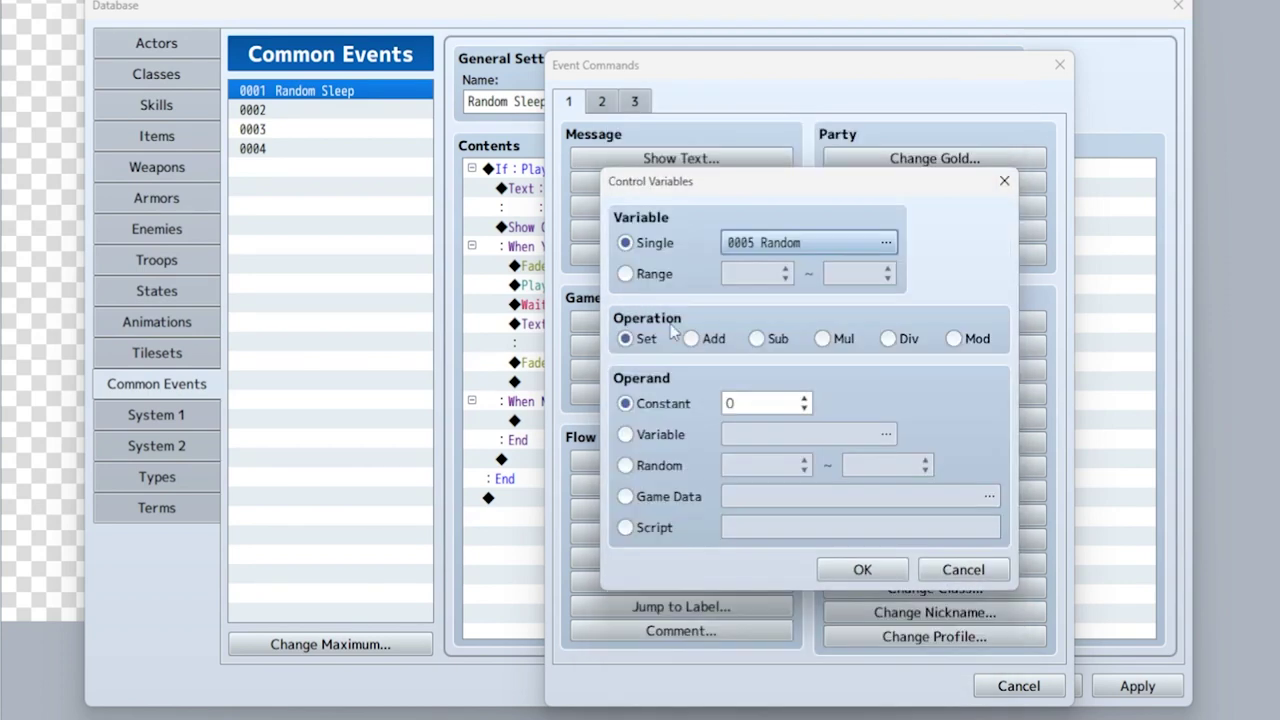
pyautogui.click(627, 466)
pyautogui.click(766, 467)
pyautogui.write('1')
pyautogui.click(882, 463)
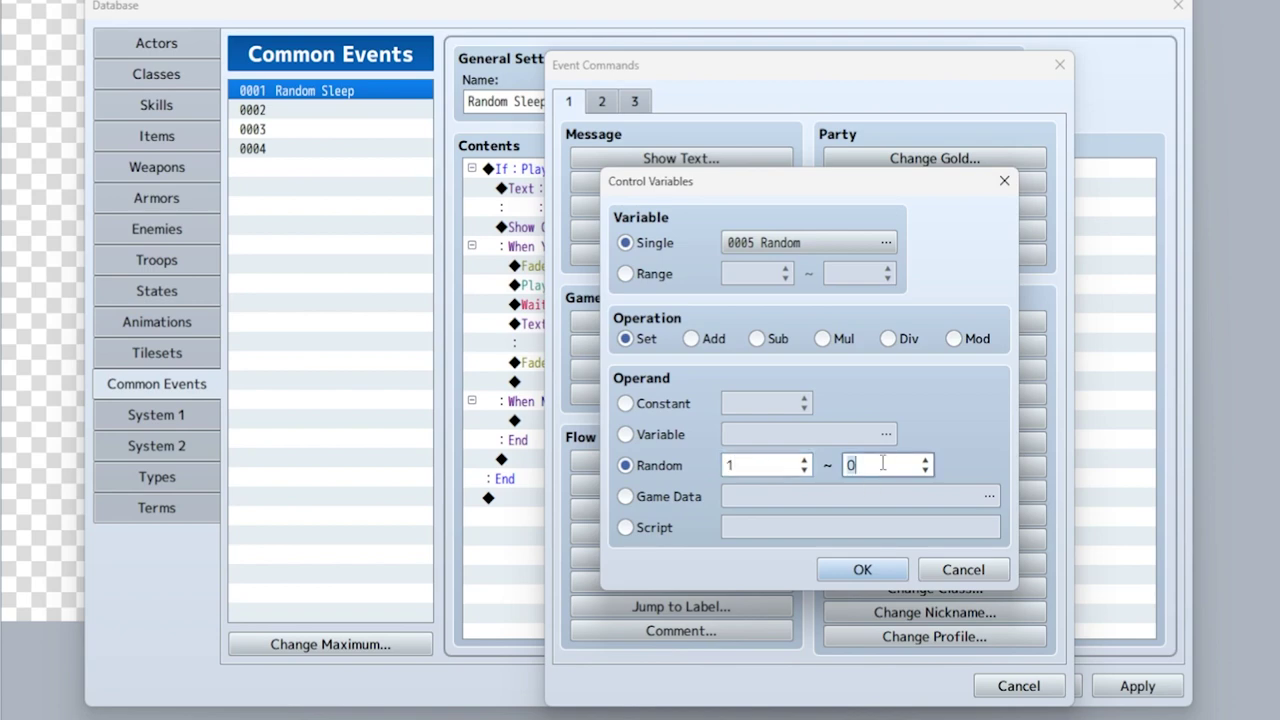
pyautogui.press('Return')
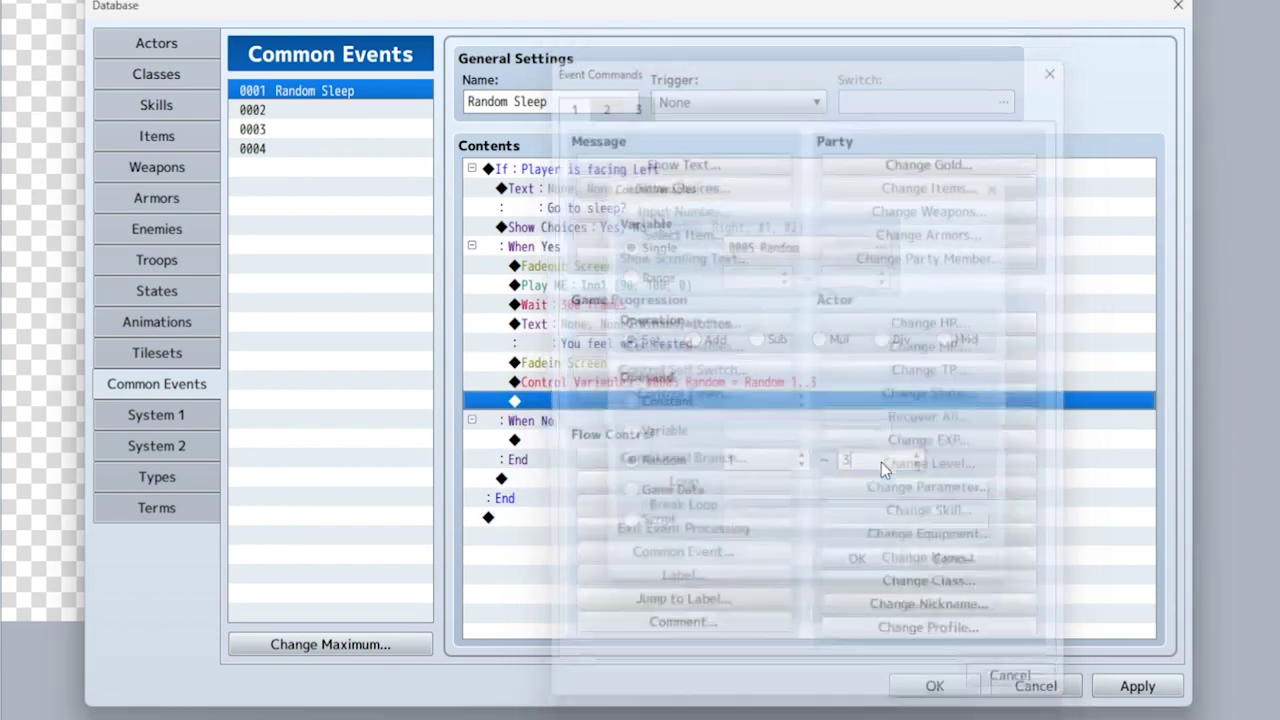
# Step: Add a conditional branch for Random = 1 with an Else case
pyautogui.doubleClick(575, 402)
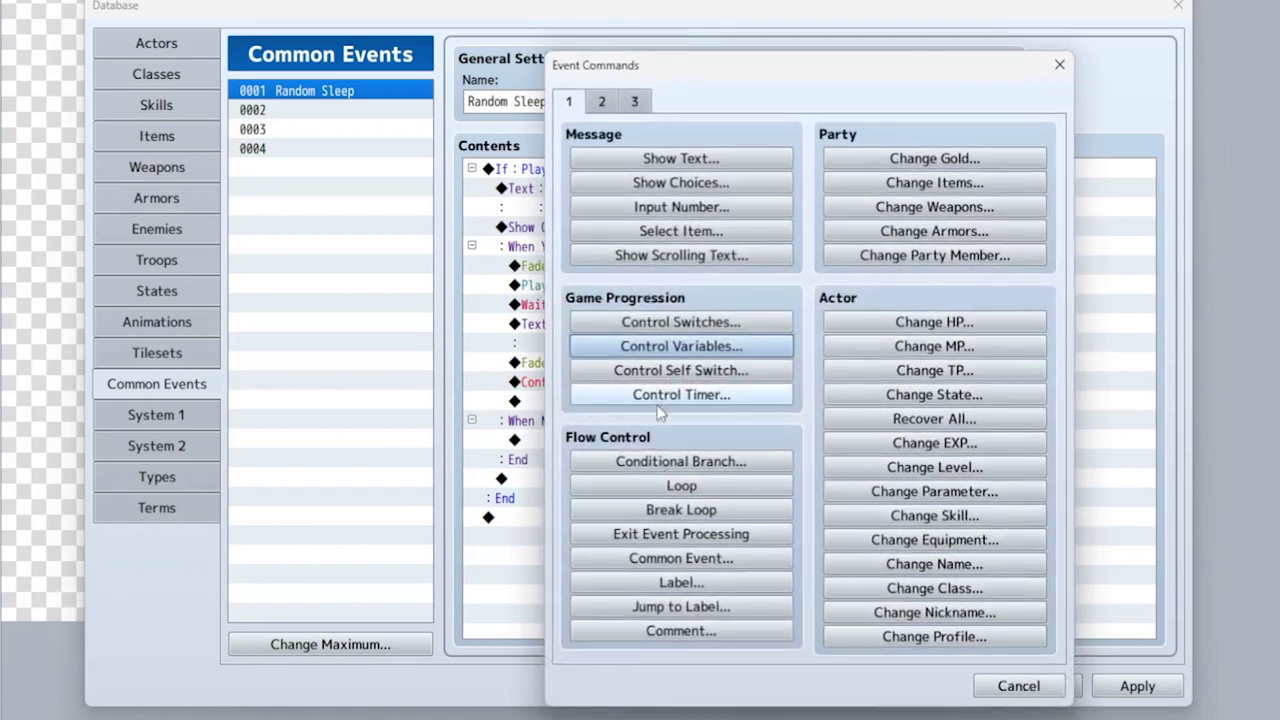
pyautogui.click(680, 460)
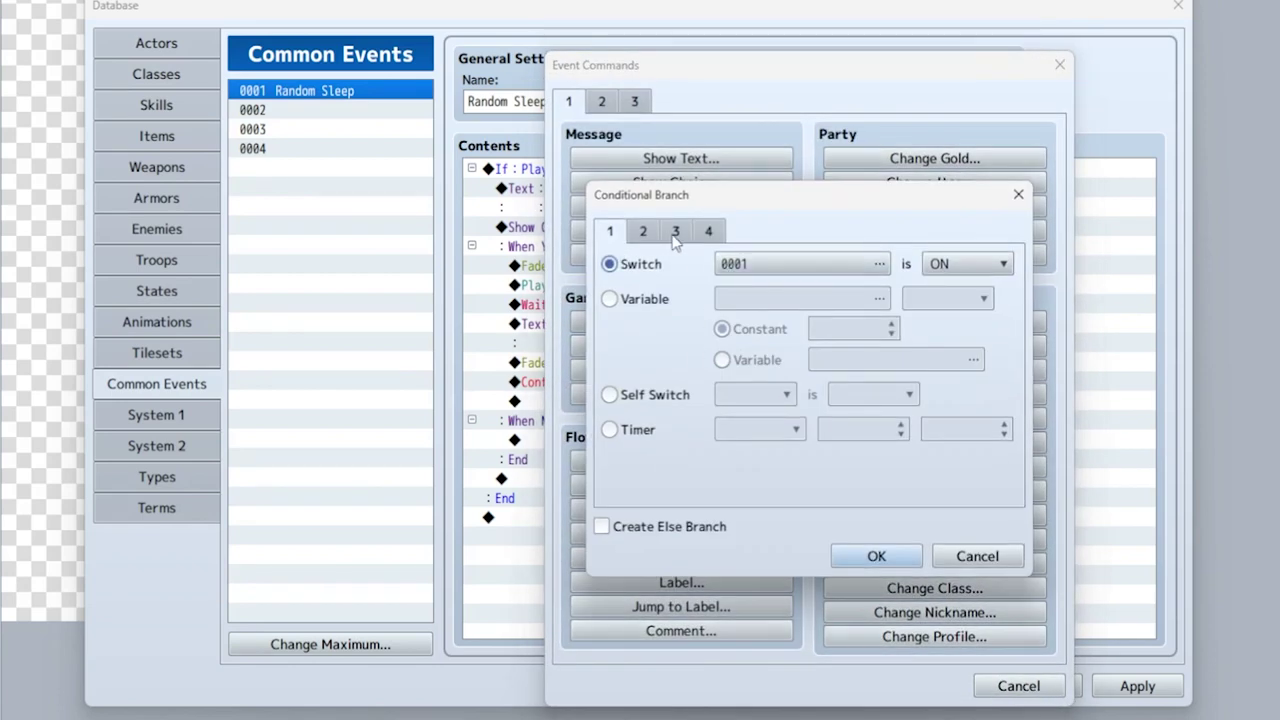
pyautogui.click(675, 232)
pyautogui.click(611, 232)
pyautogui.click(633, 300)
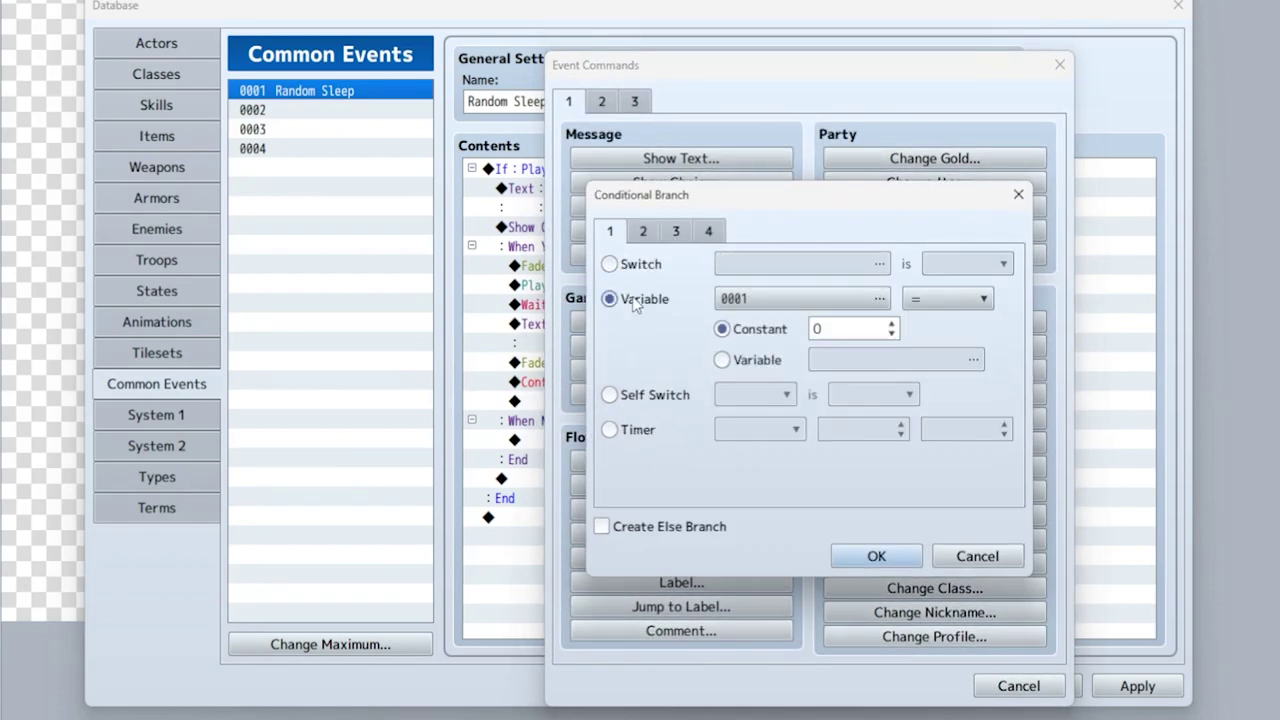
pyautogui.click(879, 298)
pyautogui.press('Return')
pyautogui.click(837, 334)
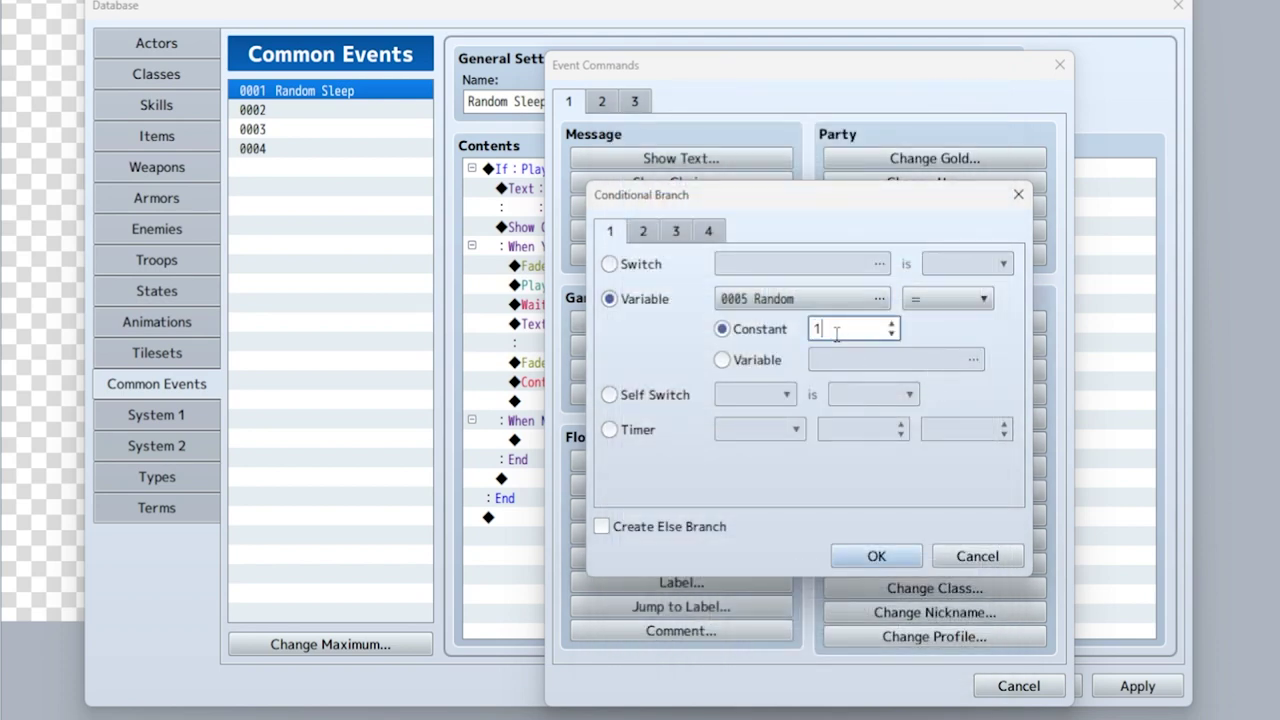
pyautogui.write('1')
pyautogui.click(645, 526)
pyautogui.click(860, 556)
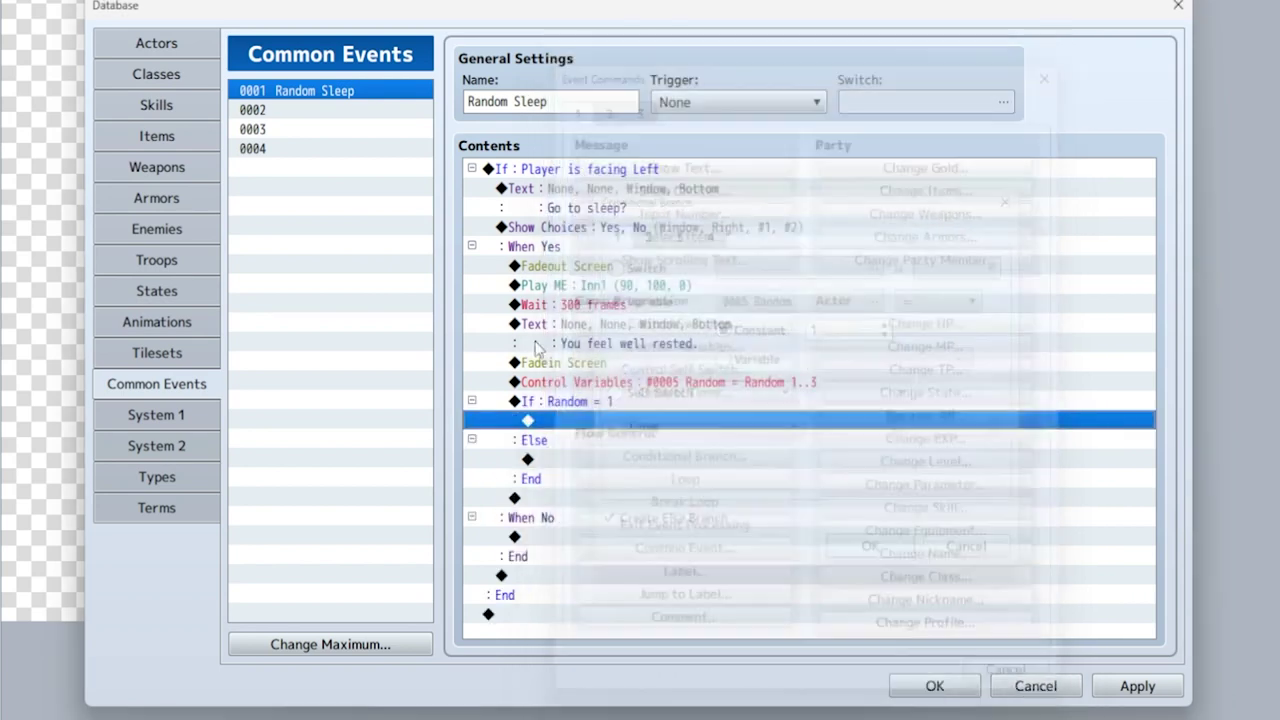
# Step: Inside the Random = 1 branch, show 'It's a beautiful sunny day!'
pyautogui.press('Return')
pyautogui.click(660, 160)
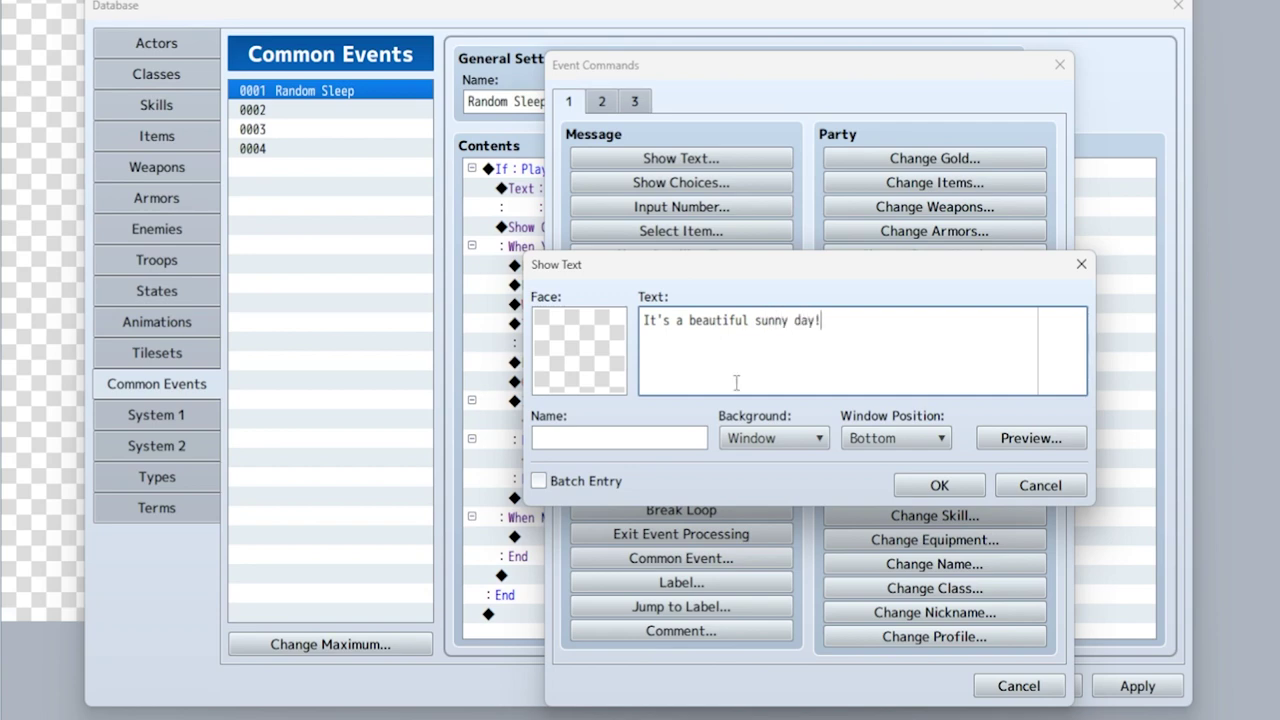
pyautogui.click(898, 486)
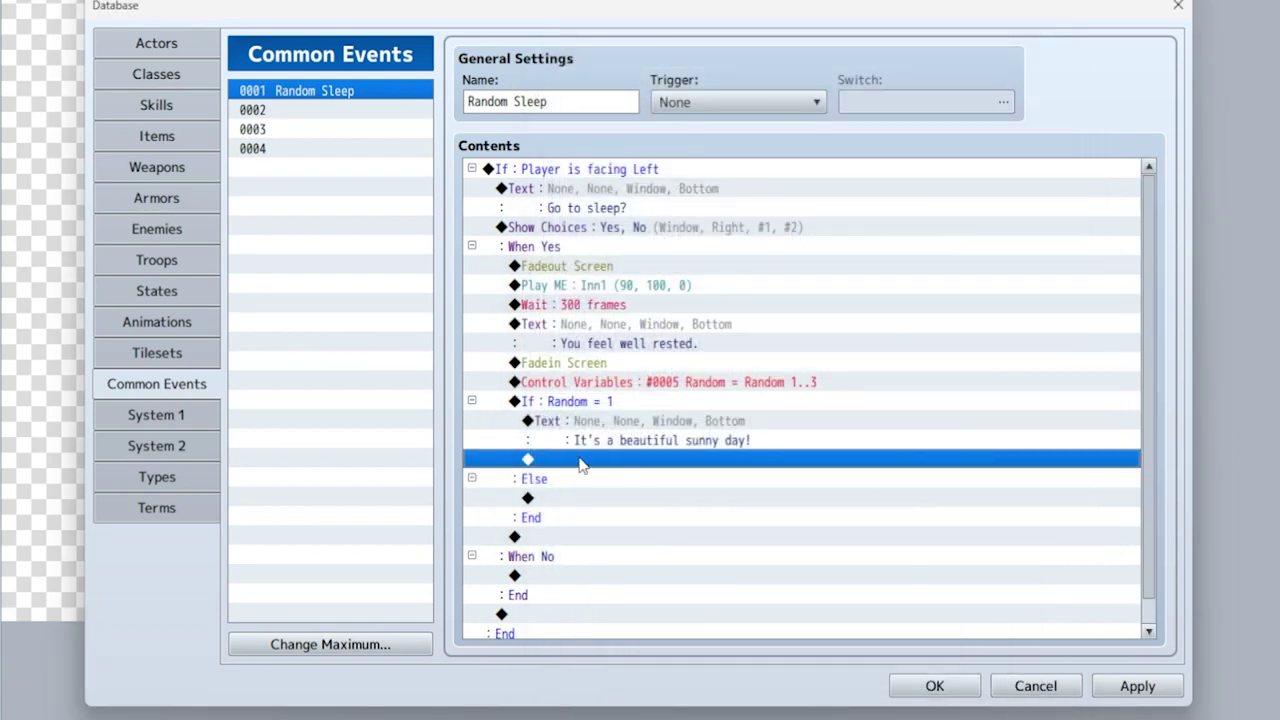
# Step: Under Else, add a nested conditional branch checking Random = 2
pyautogui.rightClick(582, 464)
pyautogui.click(588, 498)
pyautogui.rightClick(590, 505)
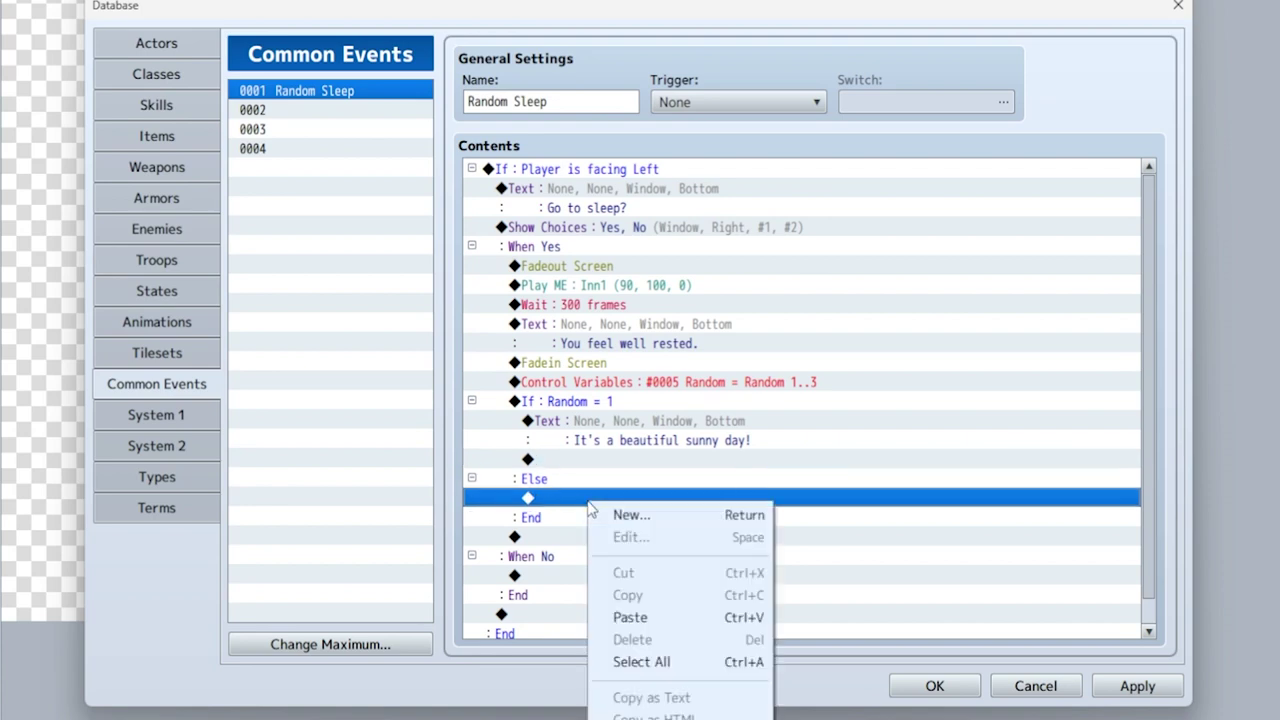
pyautogui.click(631, 514)
pyautogui.click(712, 459)
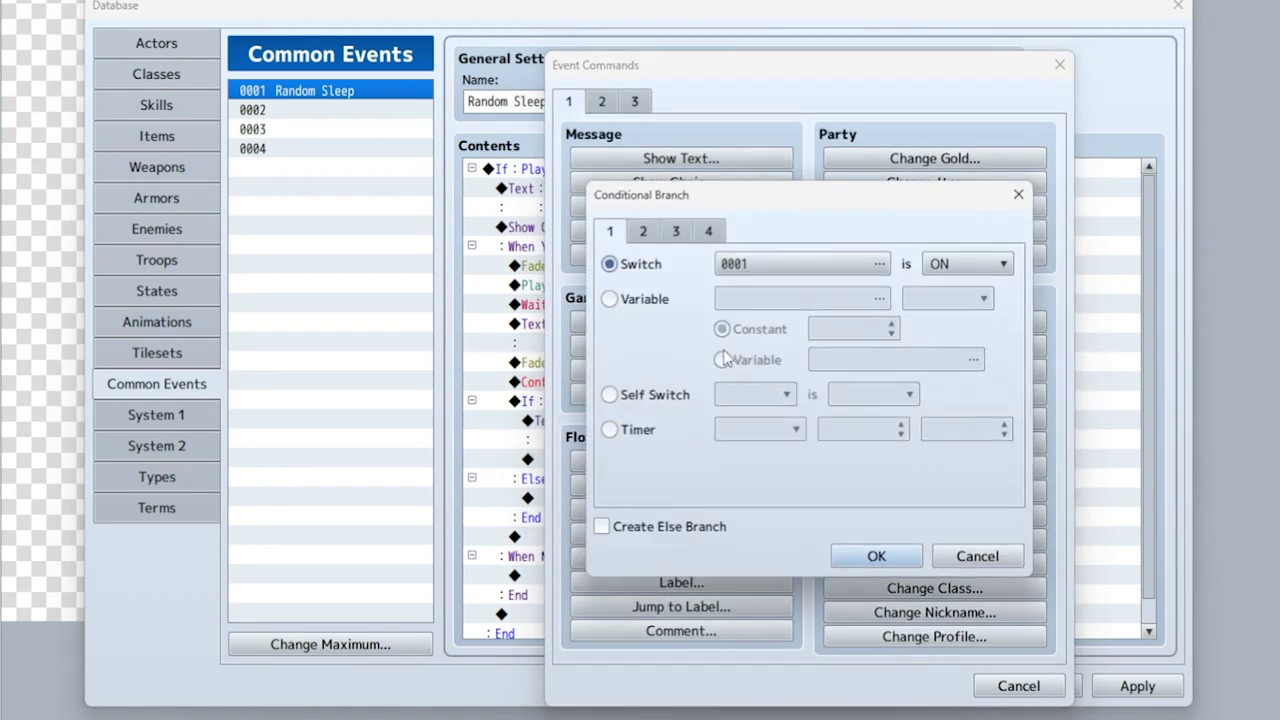
pyautogui.click(629, 303)
pyautogui.click(834, 303)
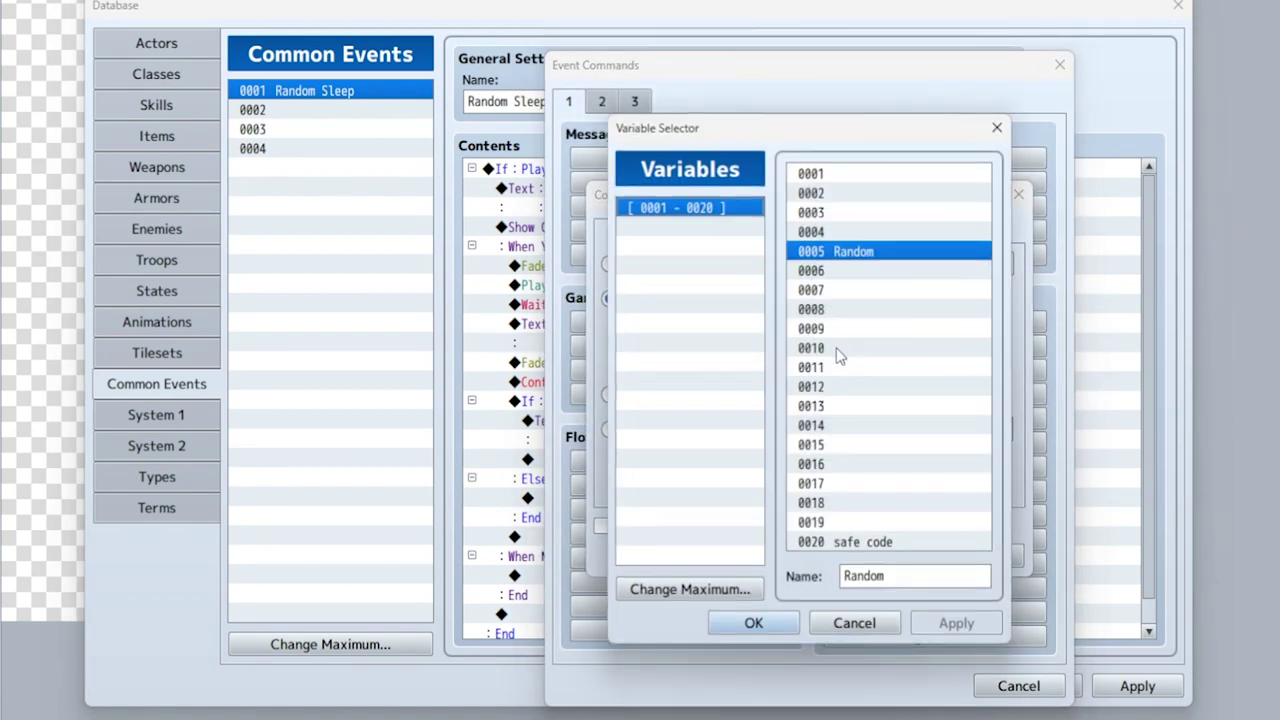
pyautogui.click(755, 624)
pyautogui.click(828, 328)
pyautogui.write('2')
pyautogui.press('Return')
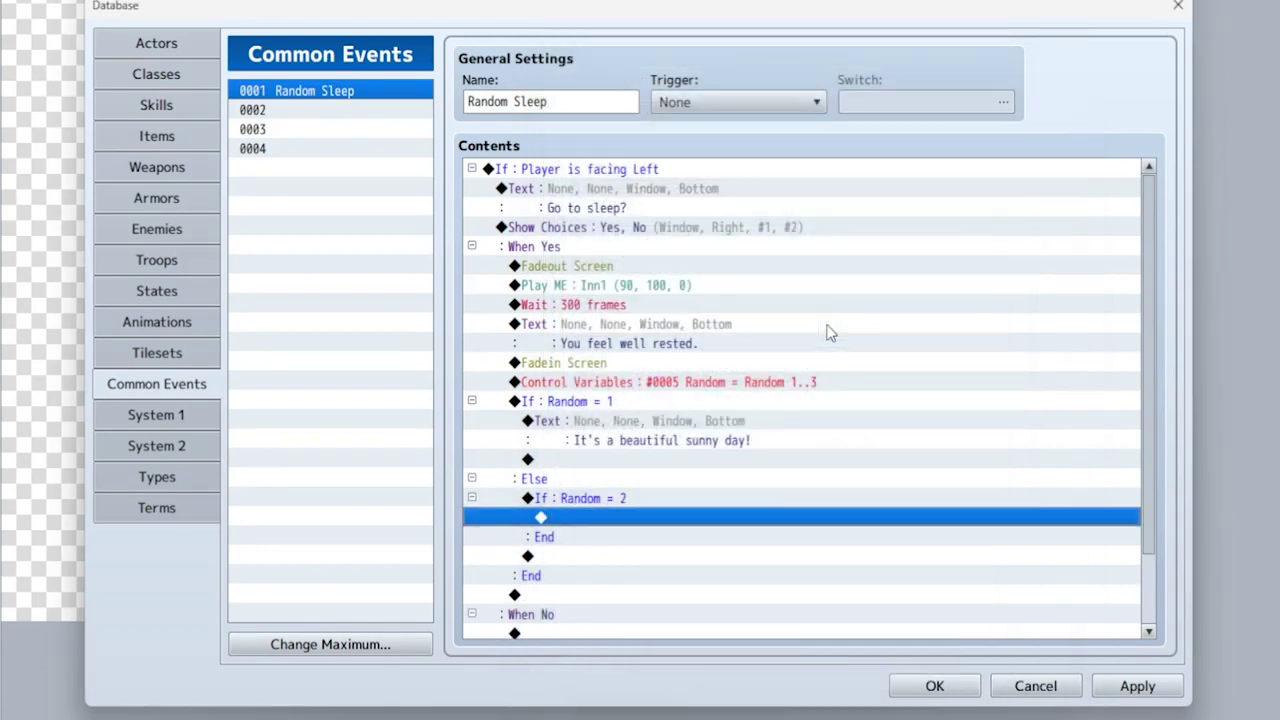
# Step: Edit the Random = 2 branch to include an Else case
pyautogui.rightClick(612, 517)
pyautogui.rightClick(612, 499)
pyautogui.click(650, 538)
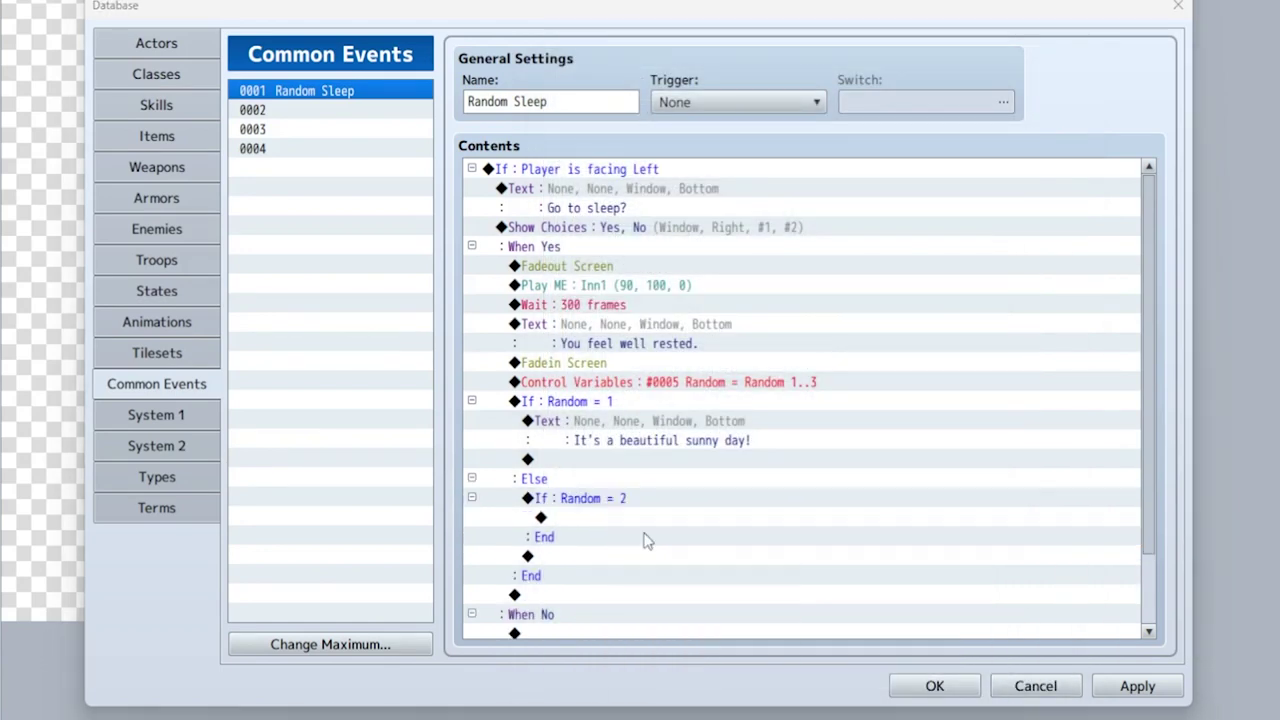
pyautogui.click(660, 536)
pyautogui.click(876, 560)
# Step: Inside Random = 2, set the weather to Rain without waiting for completion
pyautogui.rightClick(646, 522)
pyautogui.click(678, 534)
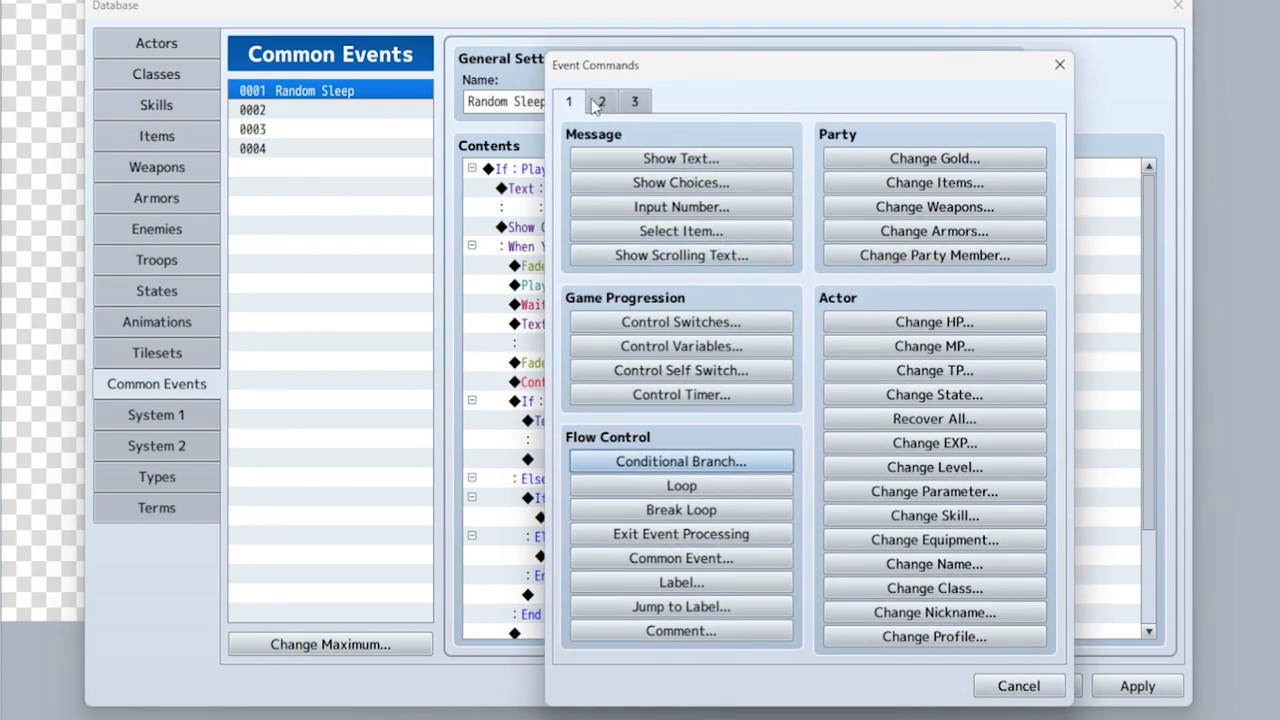
pyautogui.click(612, 104)
pyautogui.click(582, 101)
pyautogui.click(602, 101)
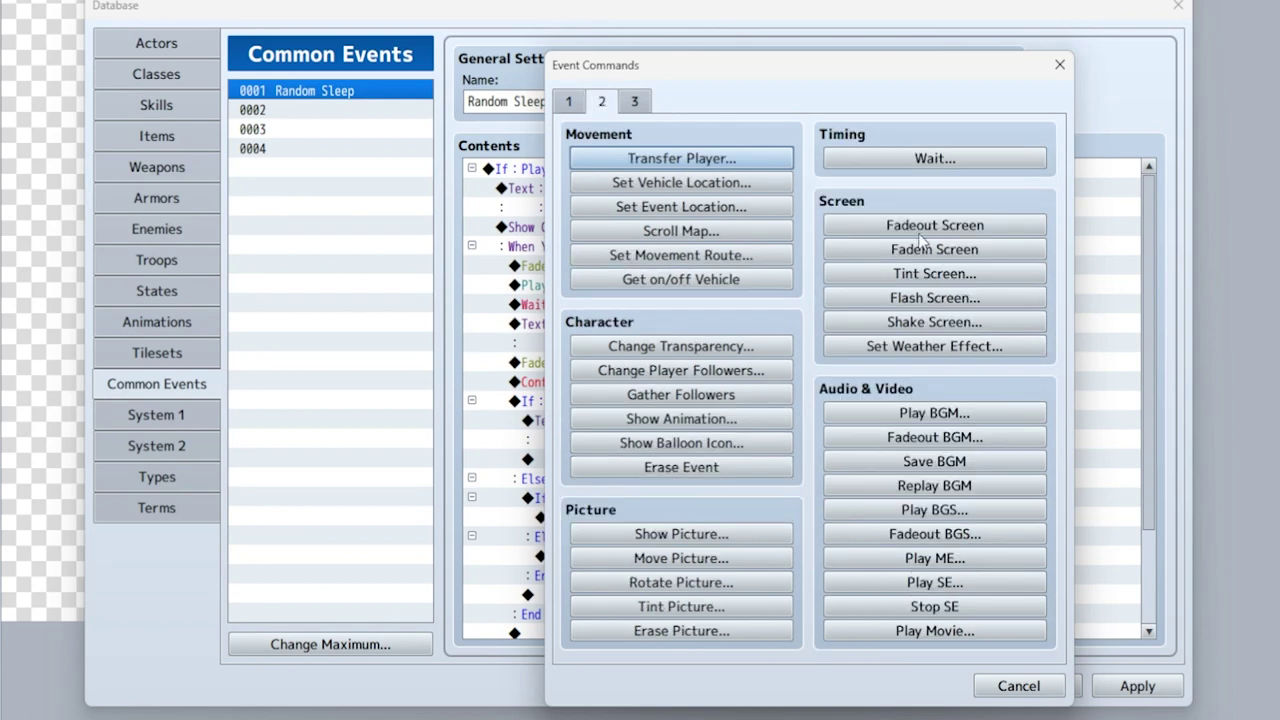
pyautogui.click(935, 345)
pyautogui.click(758, 336)
pyautogui.click(750, 375)
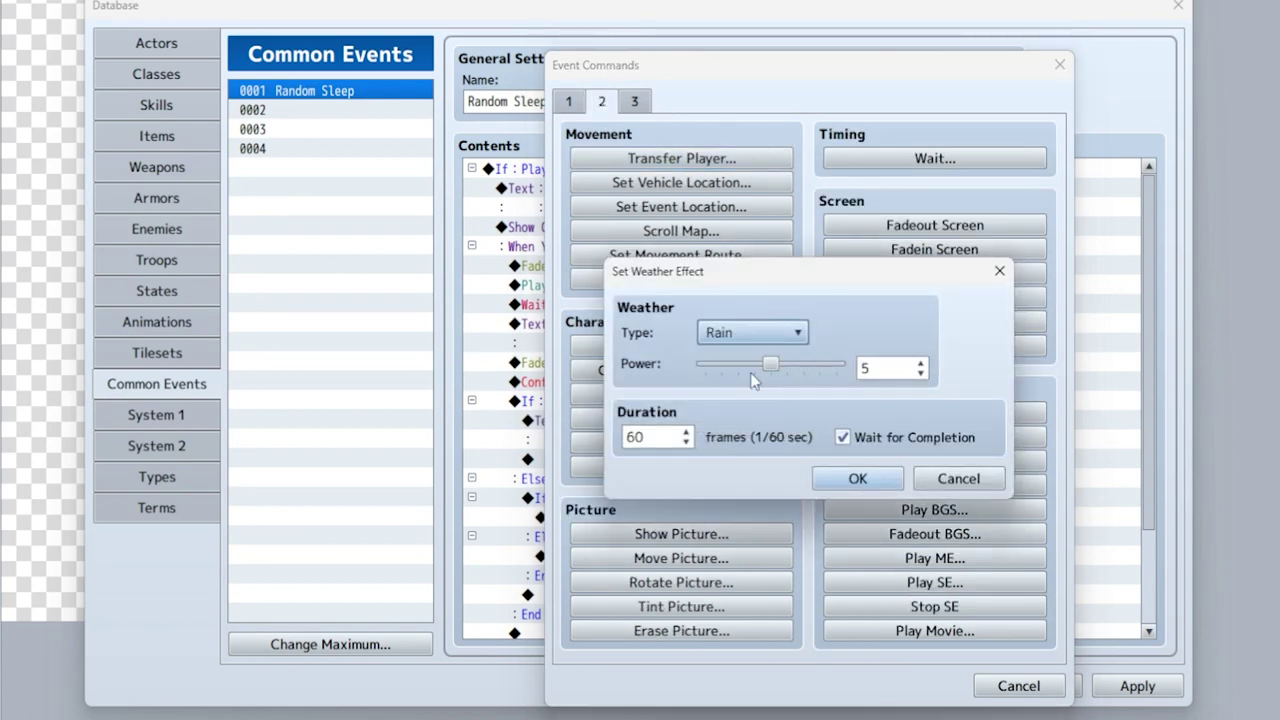
pyautogui.click(847, 437)
pyautogui.click(852, 472)
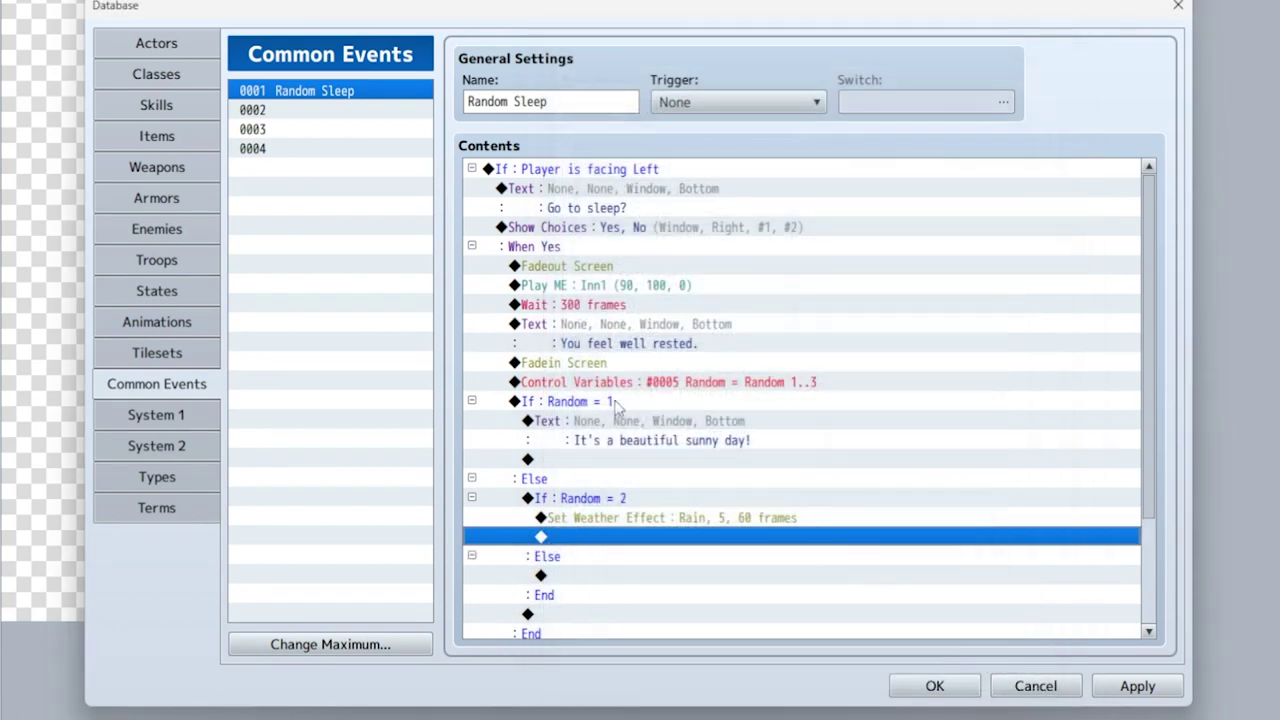
# Step: Add the message 'It's a gloomy rainy day.' after the rain effect, then select the Random = 2 block
pyautogui.doubleClick(578, 550)
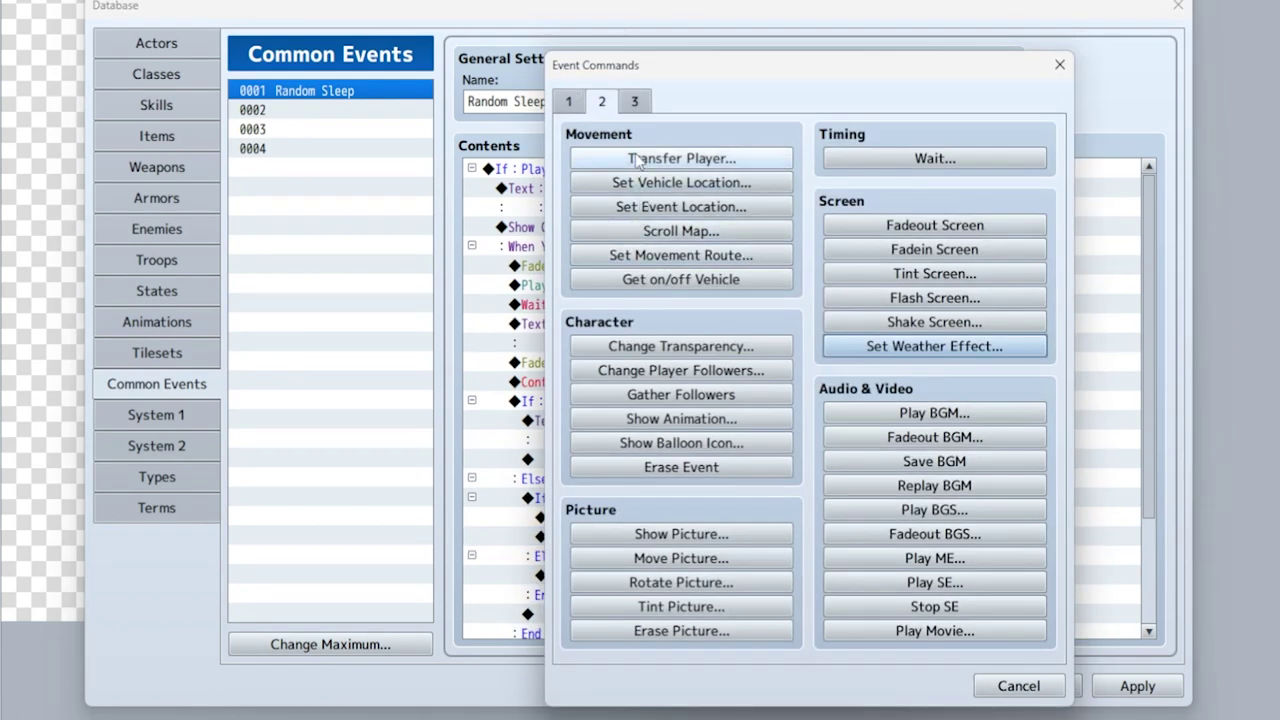
pyautogui.click(574, 102)
pyautogui.click(648, 160)
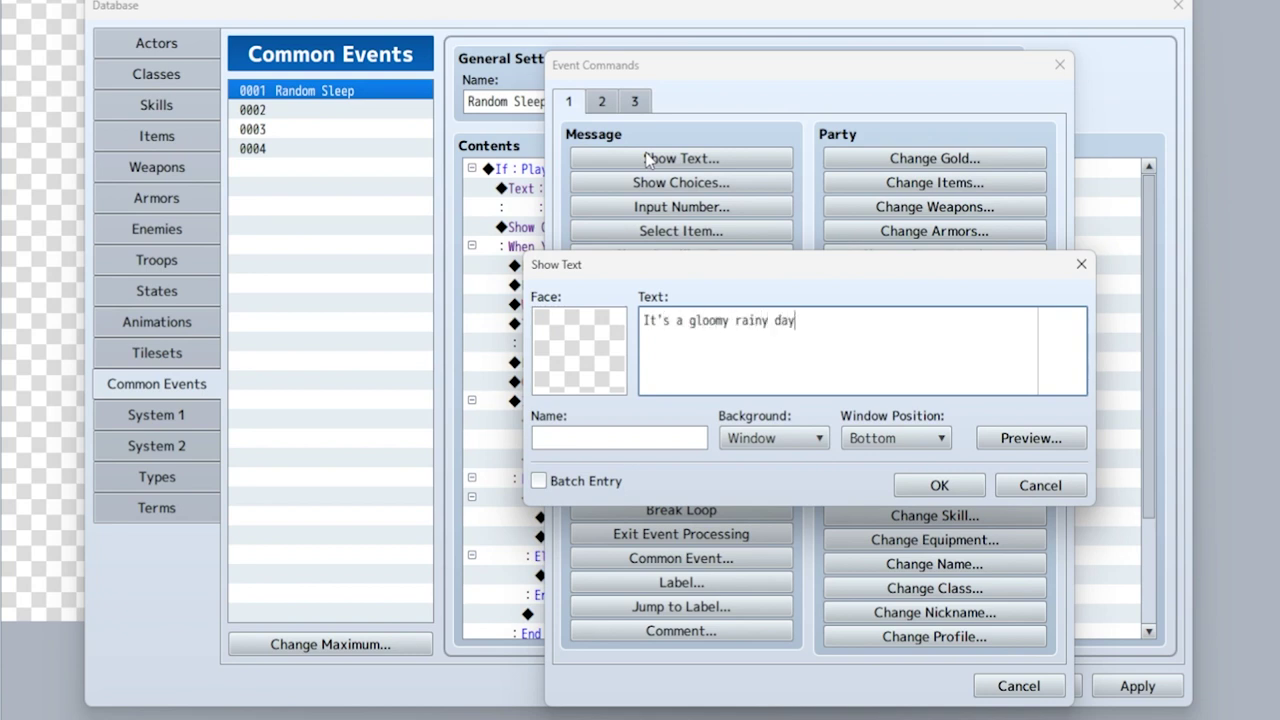
pyautogui.click(939, 485)
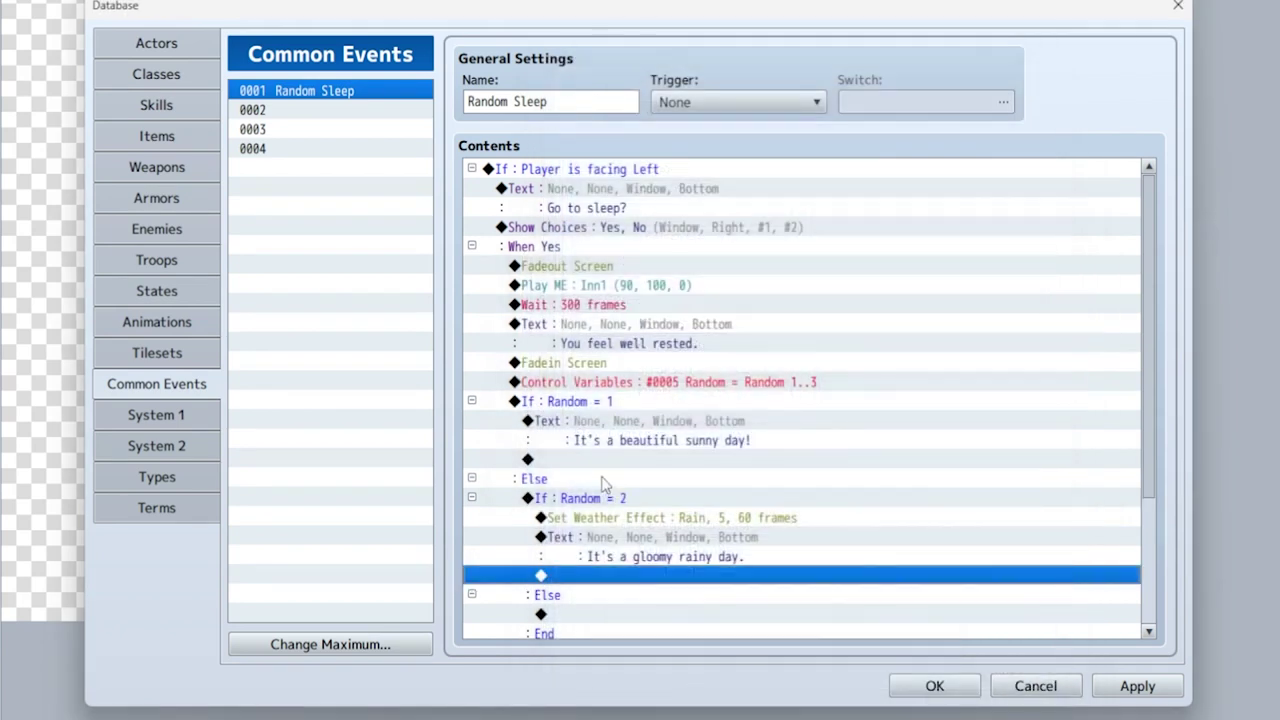
pyautogui.click(584, 502)
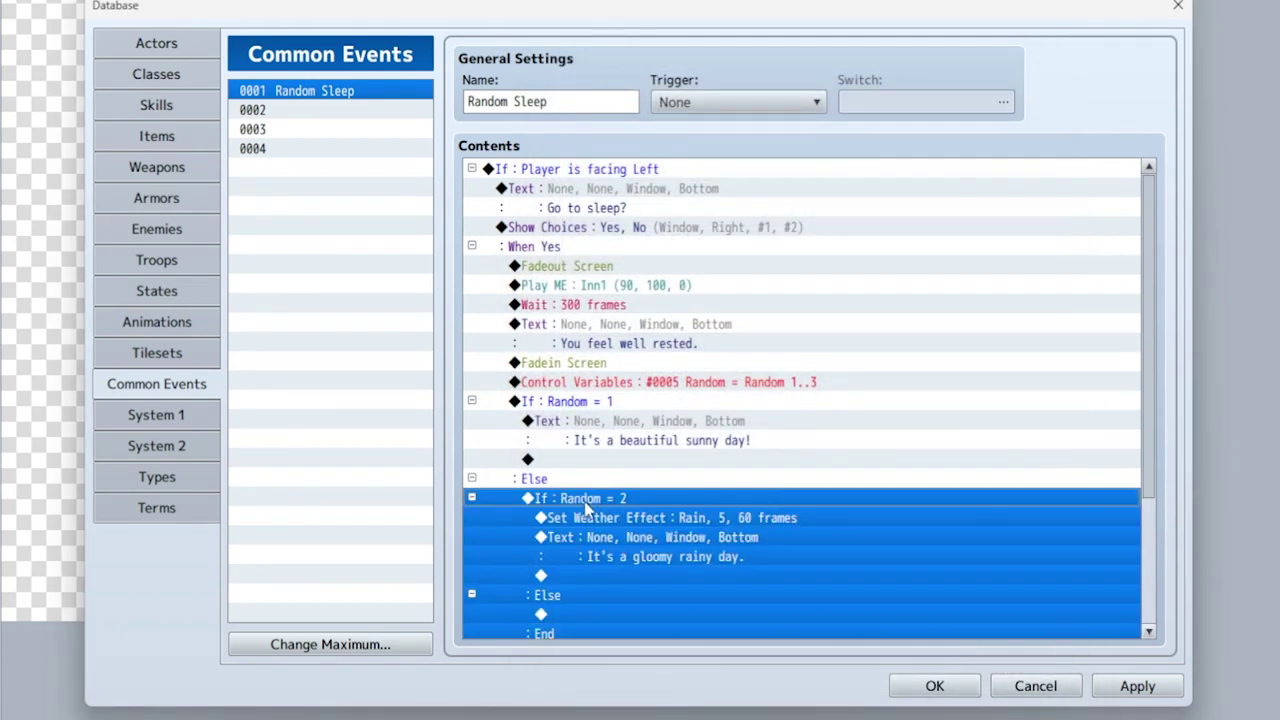
# Step: Paste the Random = 2 block under the inner Else and change its condition to Random = 3
pyautogui.click(607, 610)
pyautogui.hotkey('ctrl', 'v')
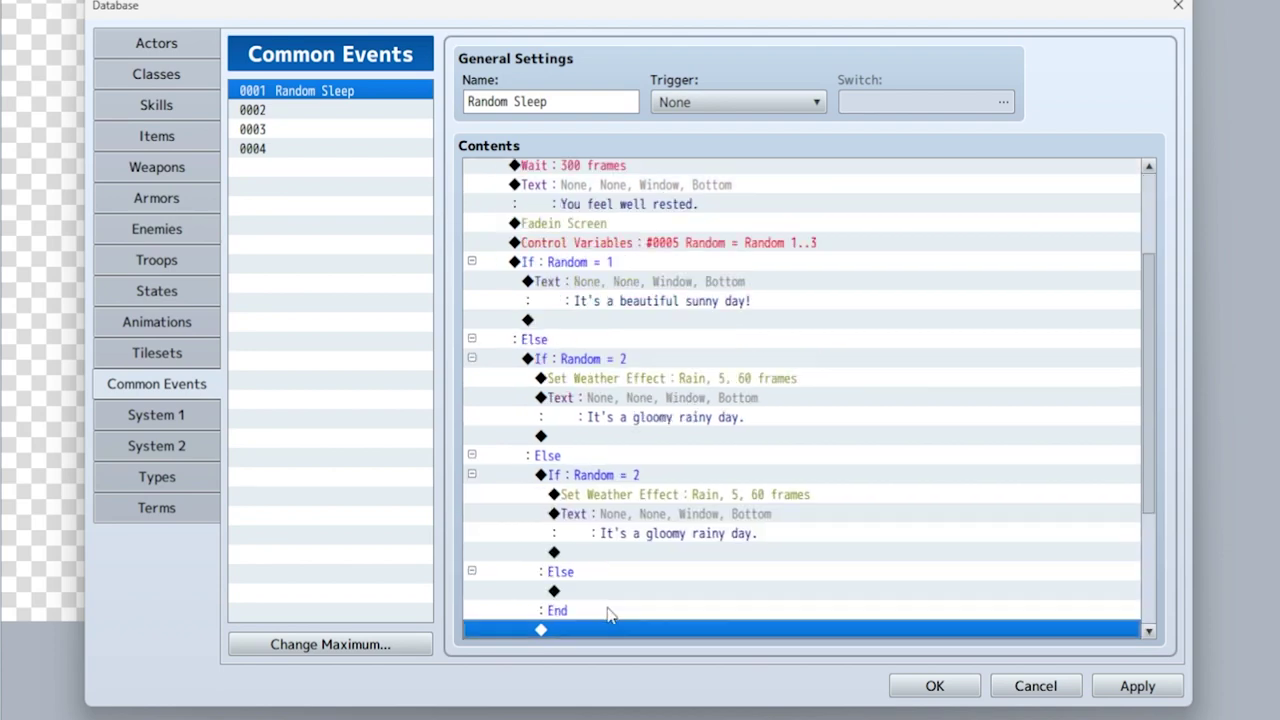
pyautogui.rightClick(622, 478)
pyautogui.click(690, 514)
pyautogui.click(839, 336)
pyautogui.write('3')
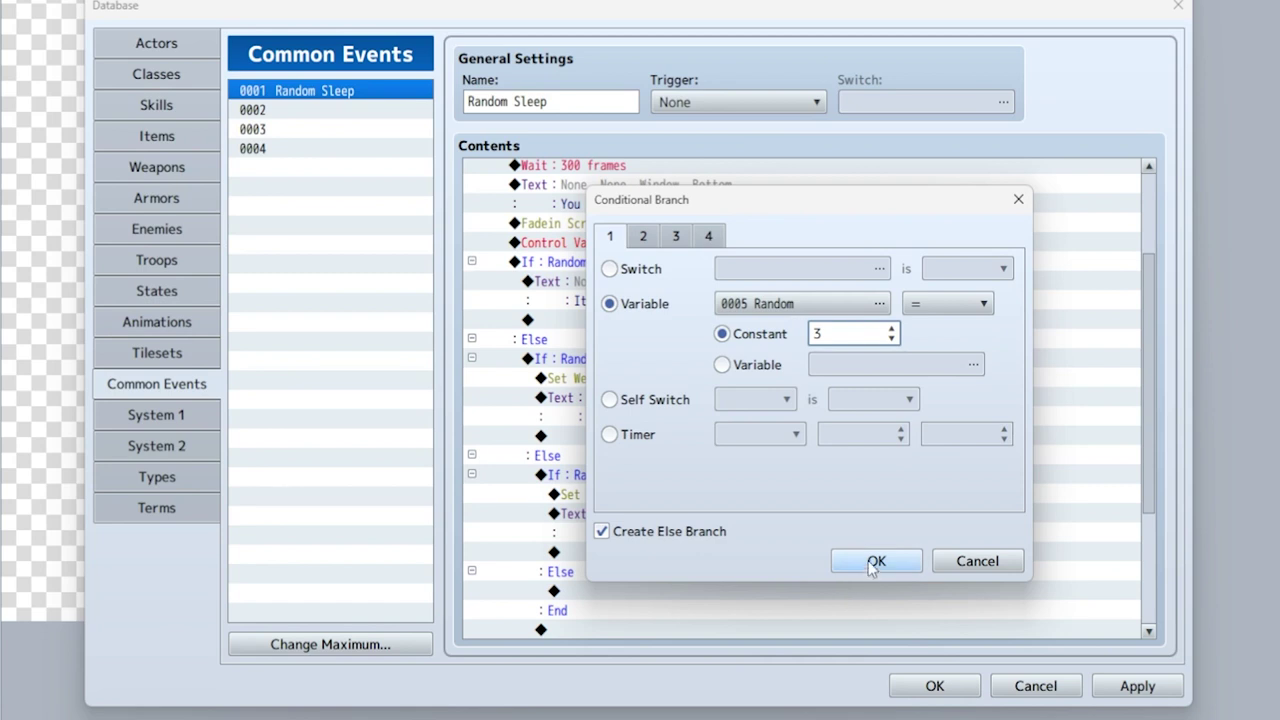
pyautogui.click(876, 560)
# Step: Change the pasted branch's weather effect from Rain to Snow
pyautogui.click(620, 555)
pyautogui.rightClick(640, 516)
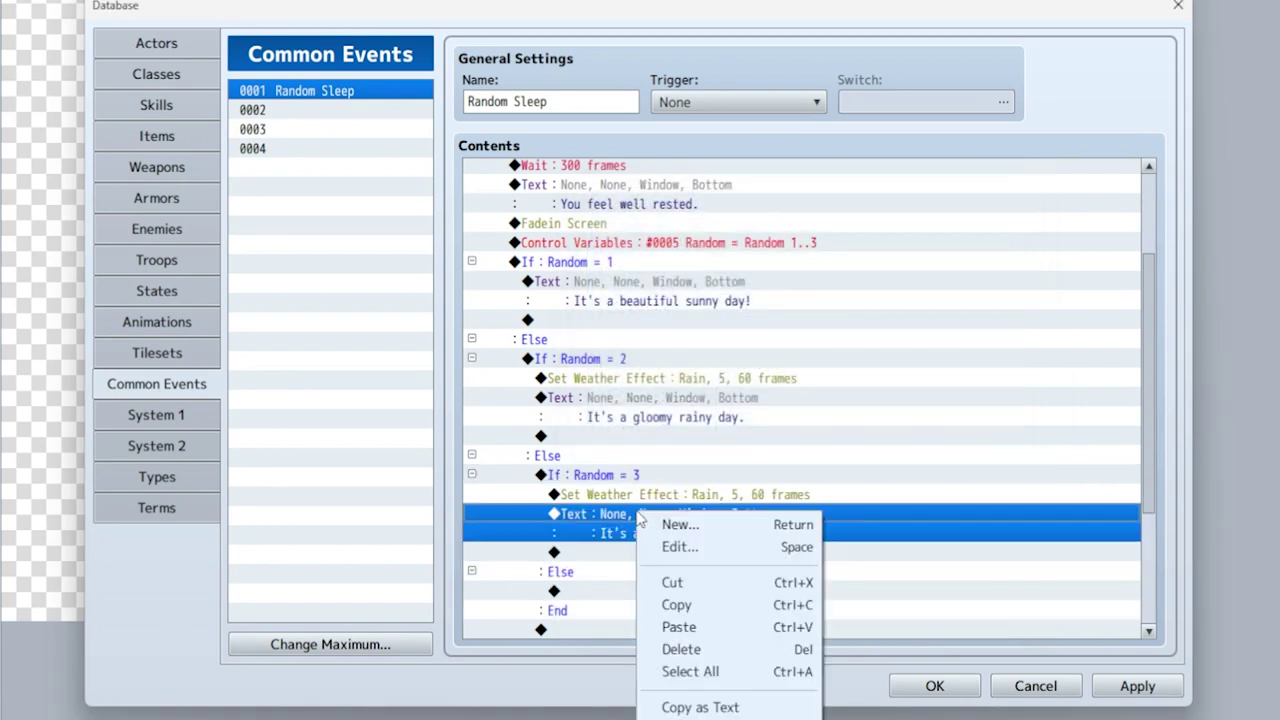
pyautogui.click(657, 492)
pyautogui.rightClick(680, 496)
pyautogui.click(700, 528)
pyautogui.click(781, 340)
pyautogui.click(720, 429)
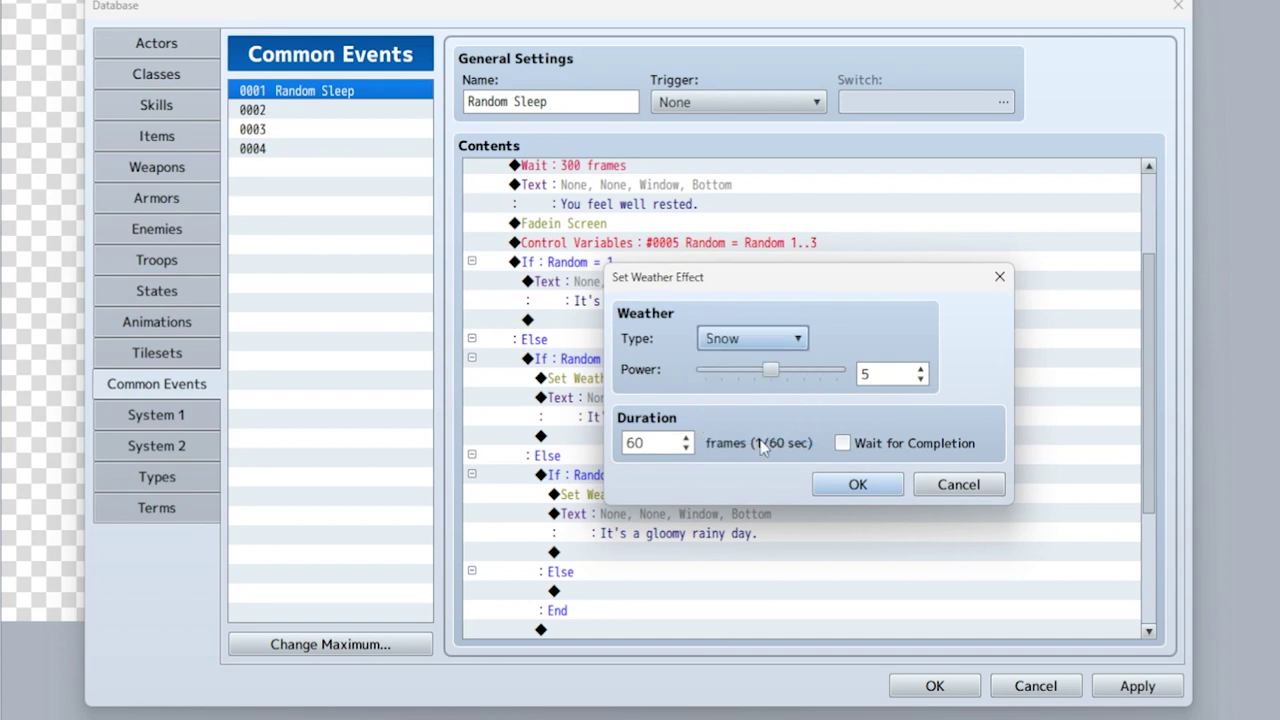
pyautogui.click(857, 484)
# Step: Change the pasted message to 'It's a cold snowy day.'
pyautogui.rightClick(699, 518)
pyautogui.click(741, 551)
pyautogui.moveTo(690, 326); pyautogui.dragTo(770, 326)
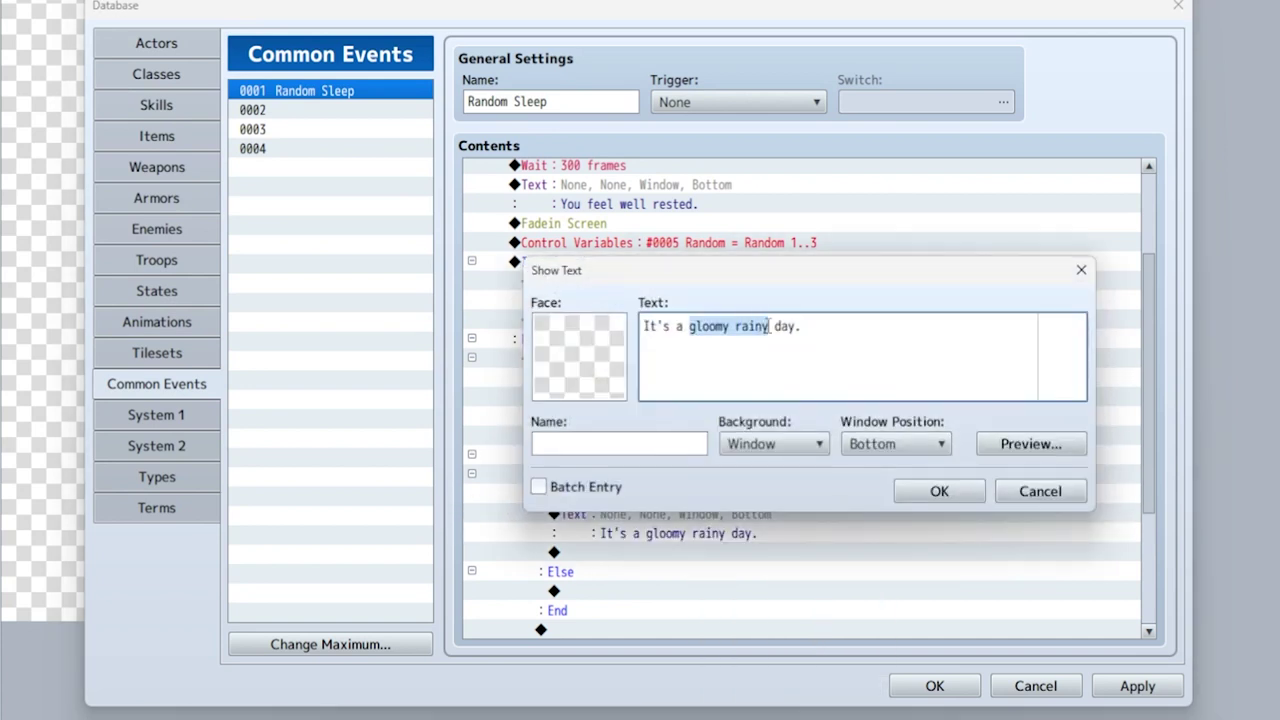
pyautogui.write('cold snowy')
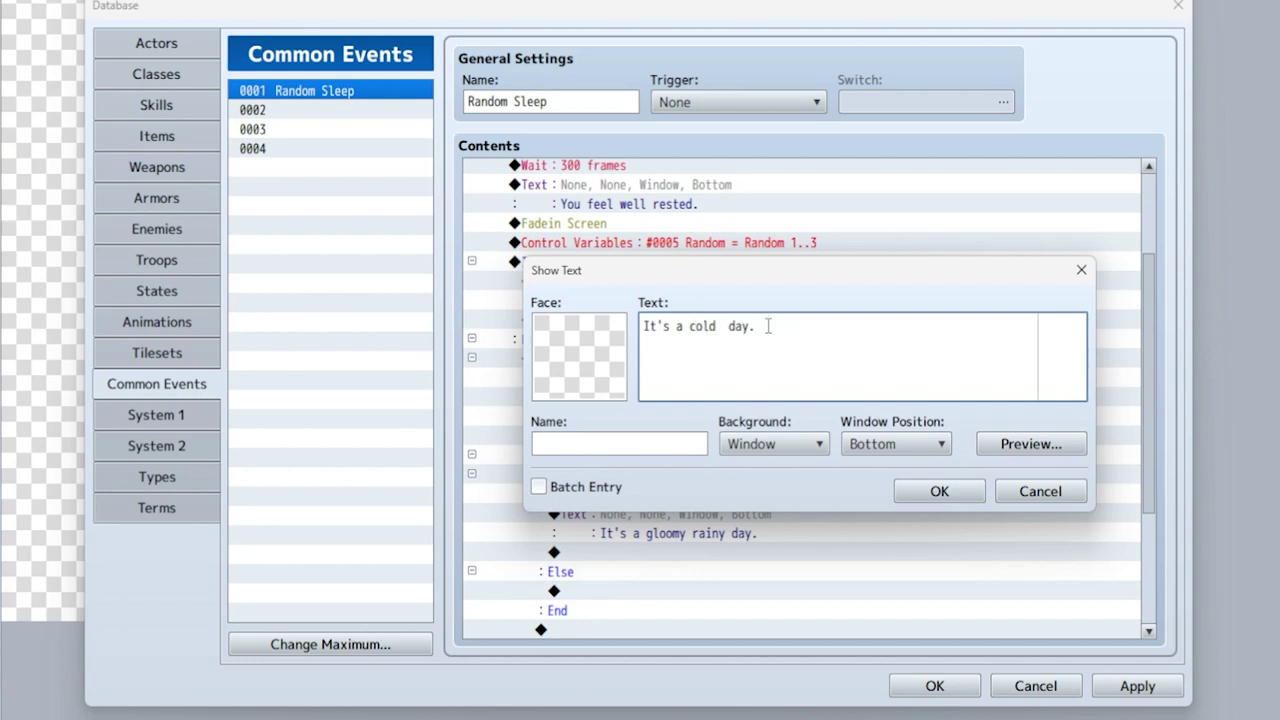
pyautogui.click(942, 490)
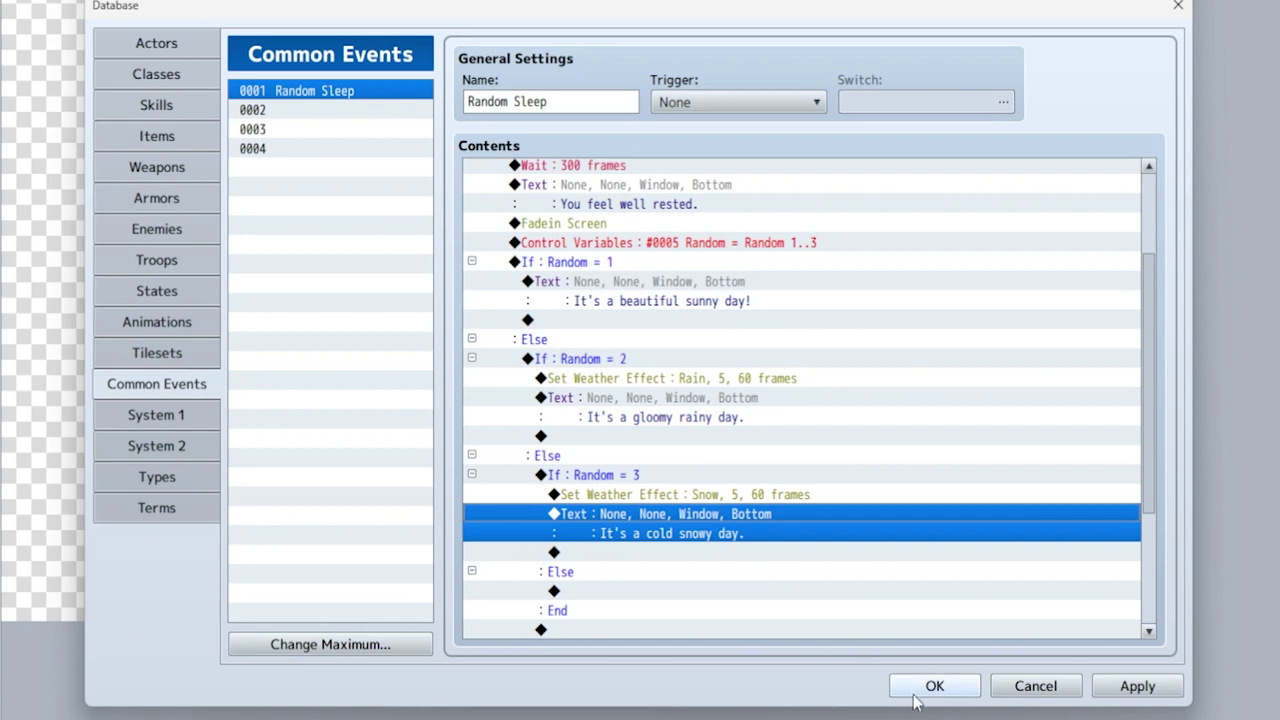
pyautogui.scroll(3, 759, 490)
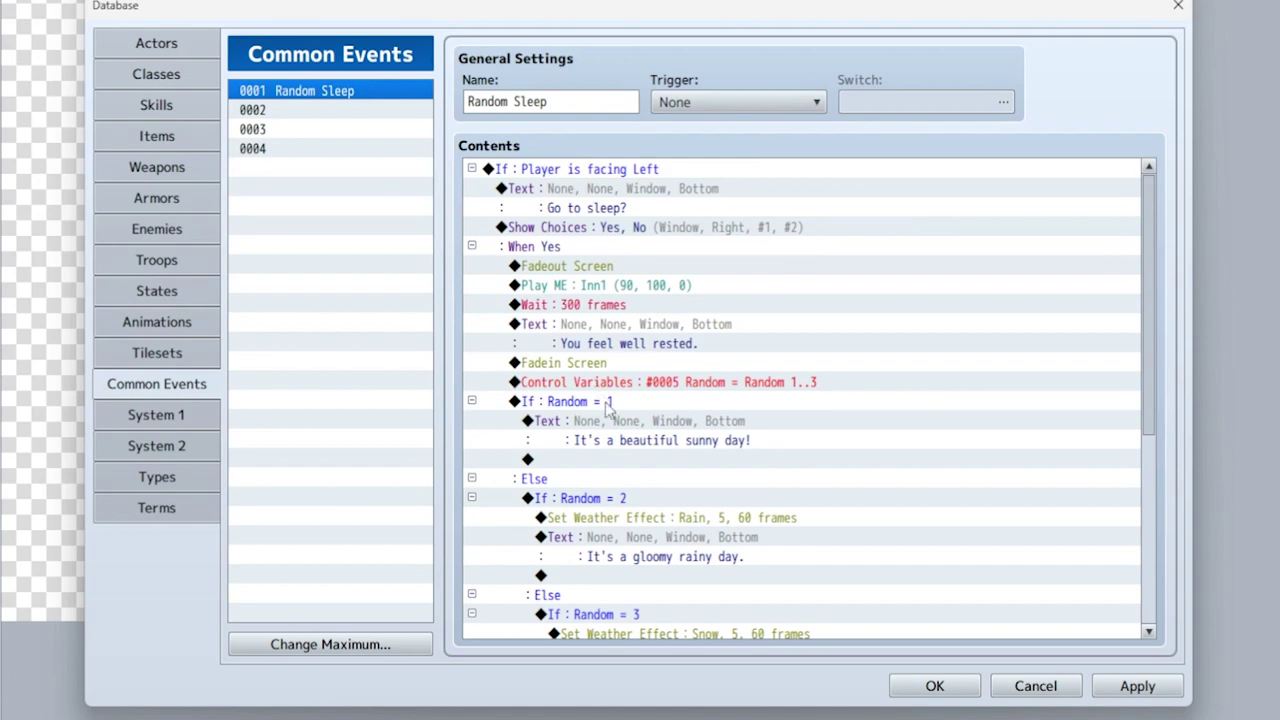
# Step: Insert a Set Weather Effect of None, 60 frames with wait, before the sunny-day message
pyautogui.rightClick(643, 421)
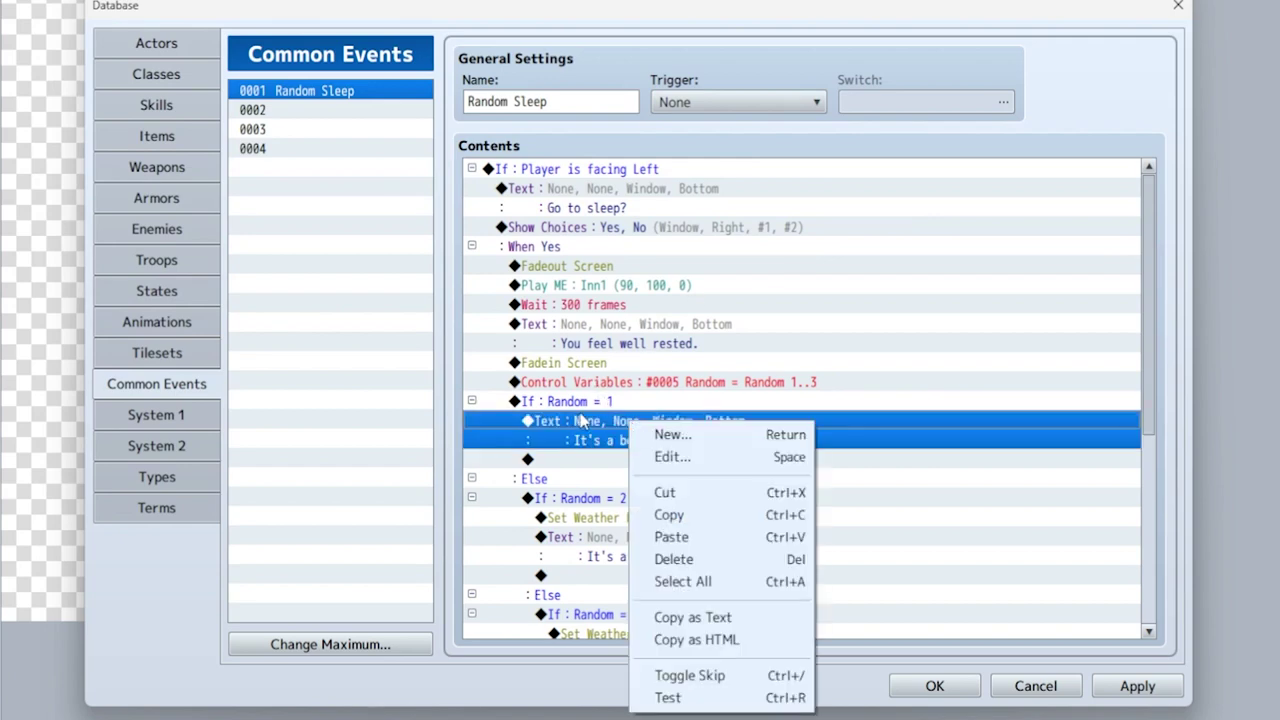
pyautogui.click(675, 441)
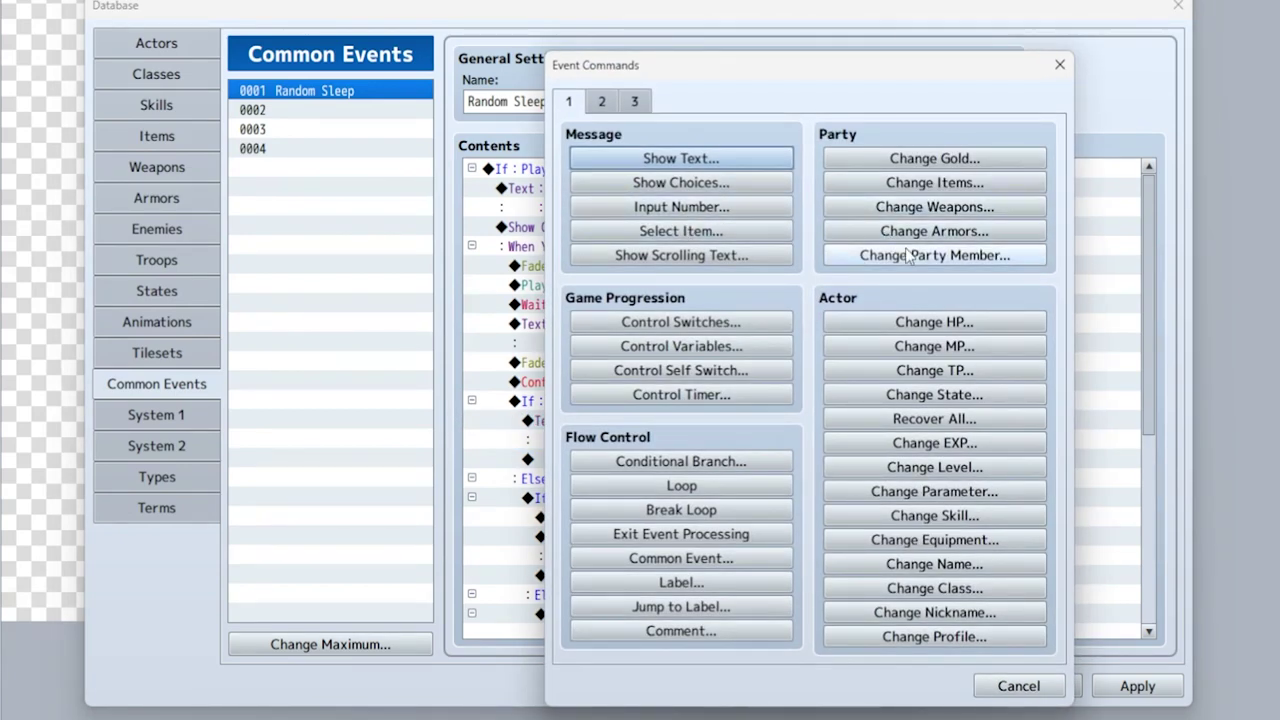
pyautogui.click(605, 105)
pyautogui.click(885, 345)
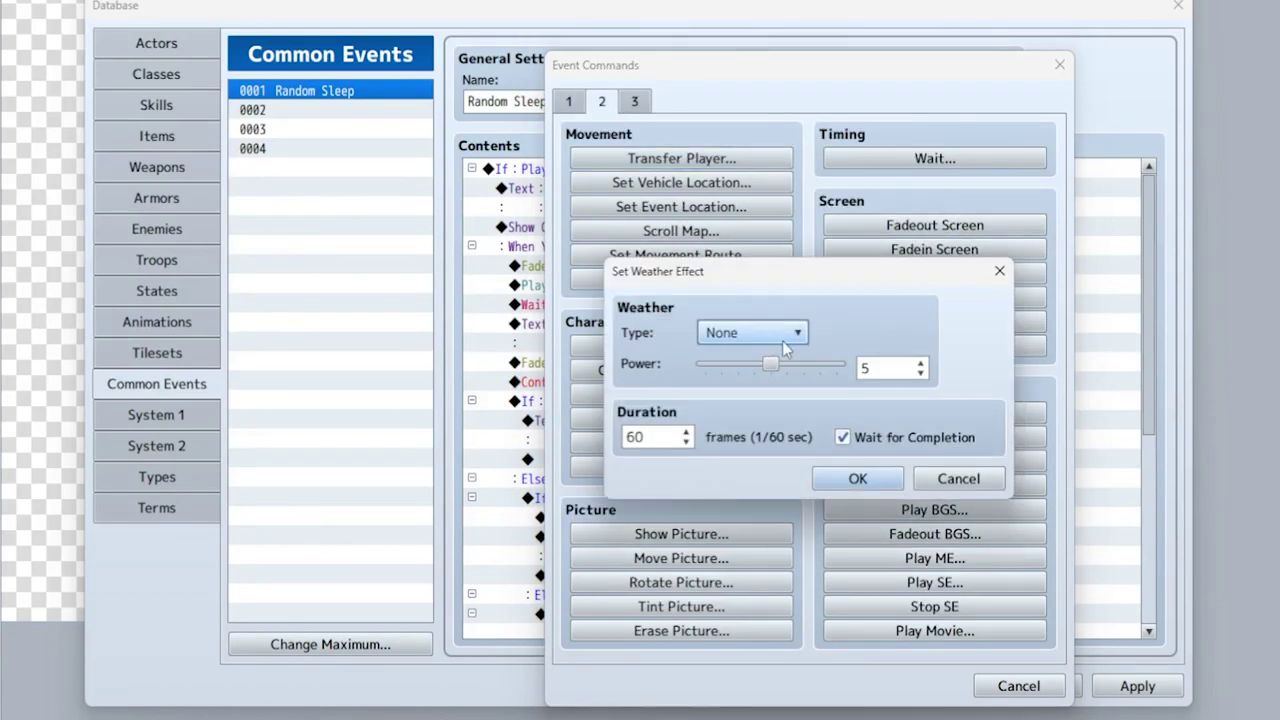
pyautogui.click(857, 481)
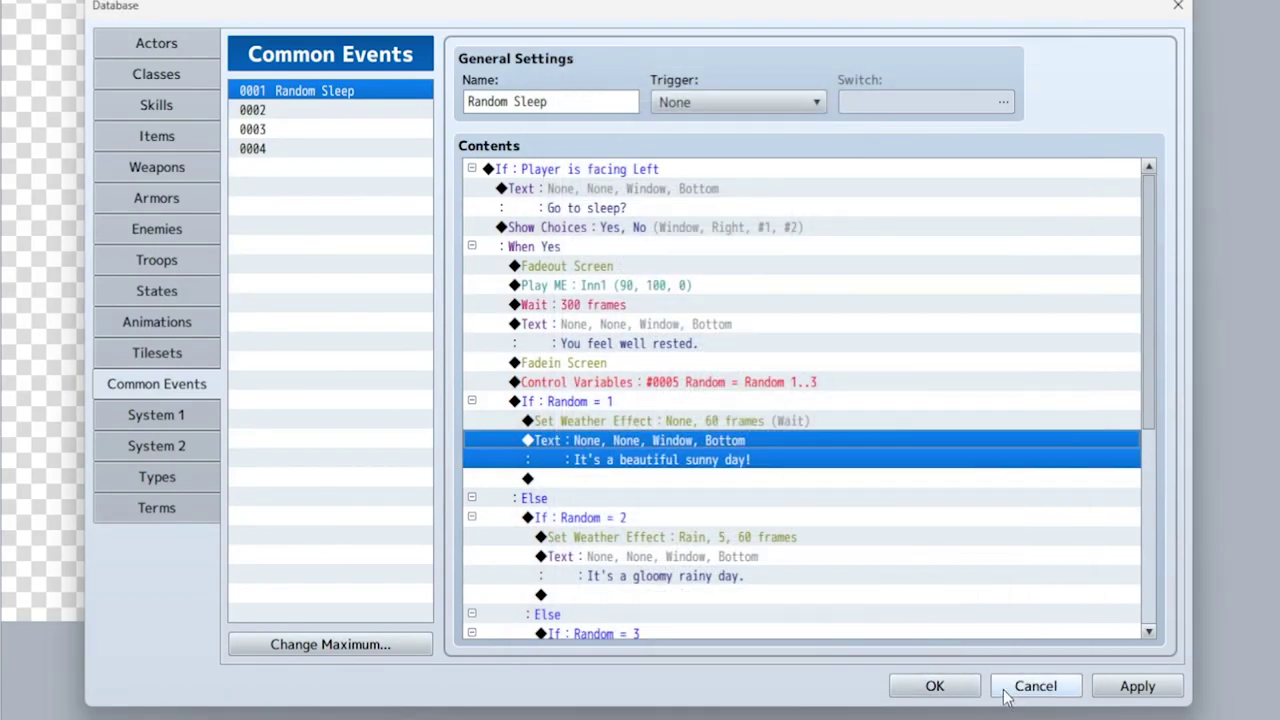
pyautogui.click(957, 699)
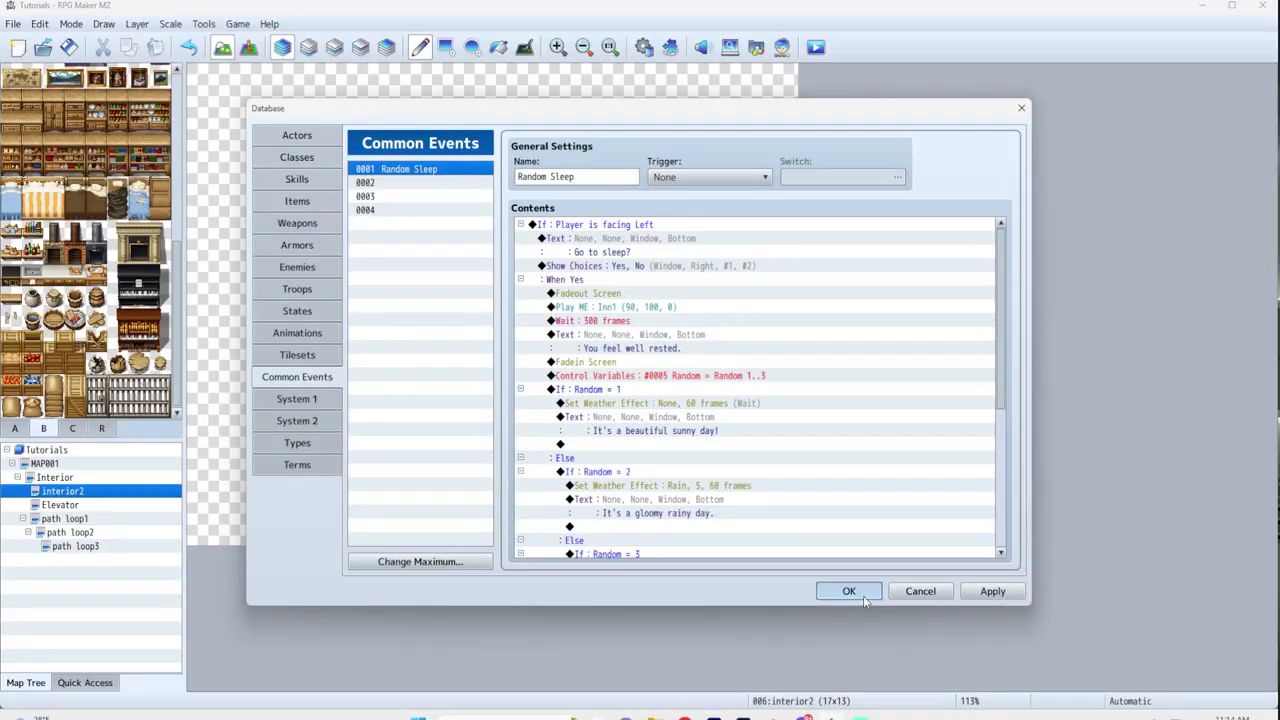
# Step: Close the Database and create an event by the bed that calls the Random Sleep common event
pyautogui.click(848, 591)
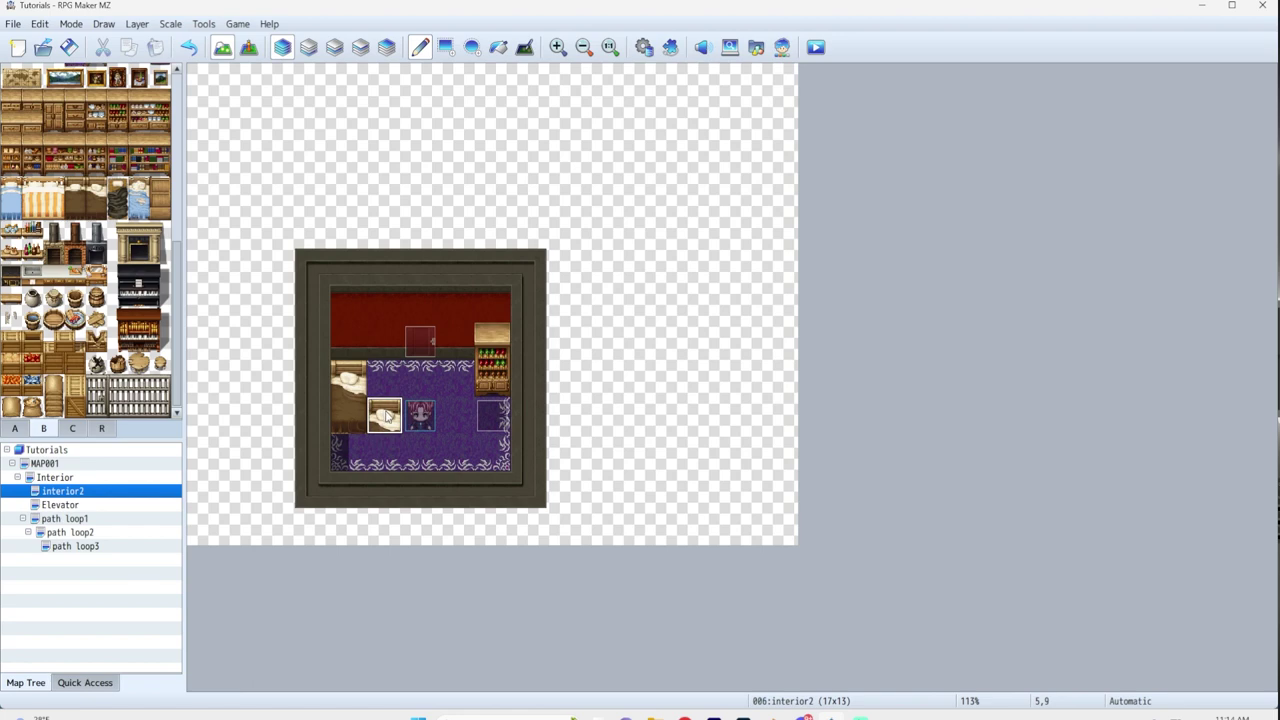
pyautogui.click(248, 47)
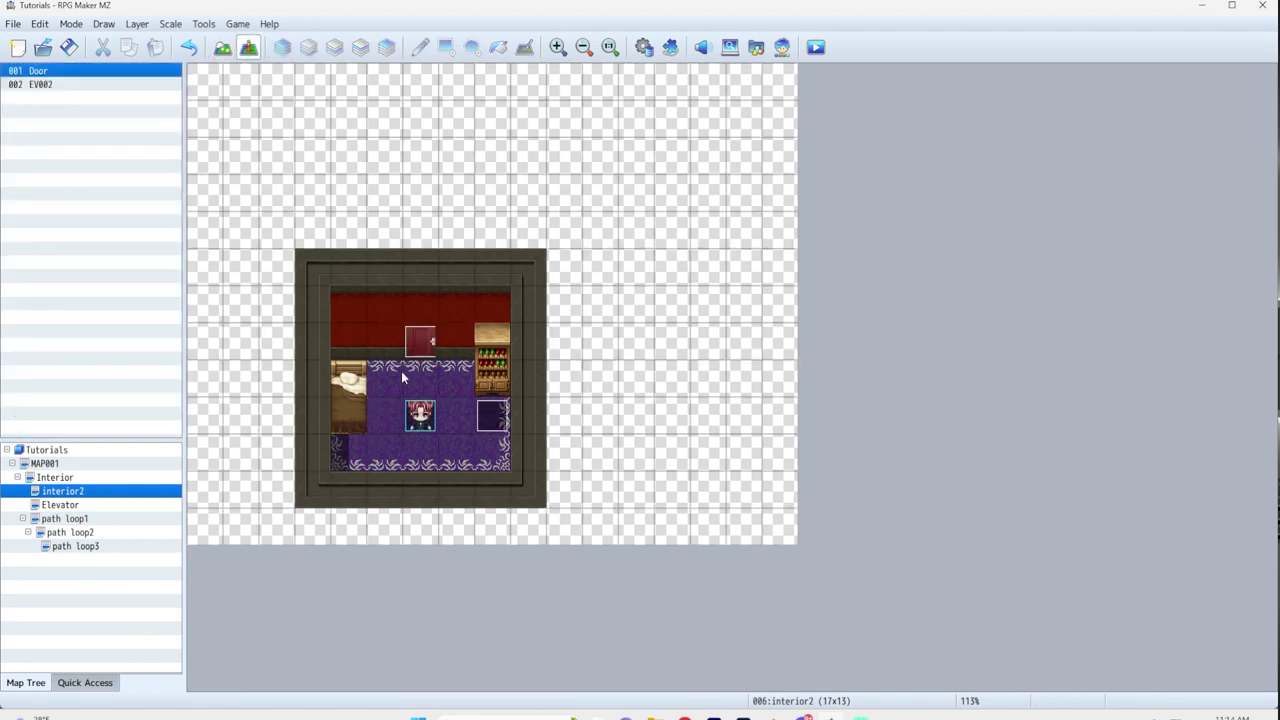
pyautogui.doubleClick(380, 409)
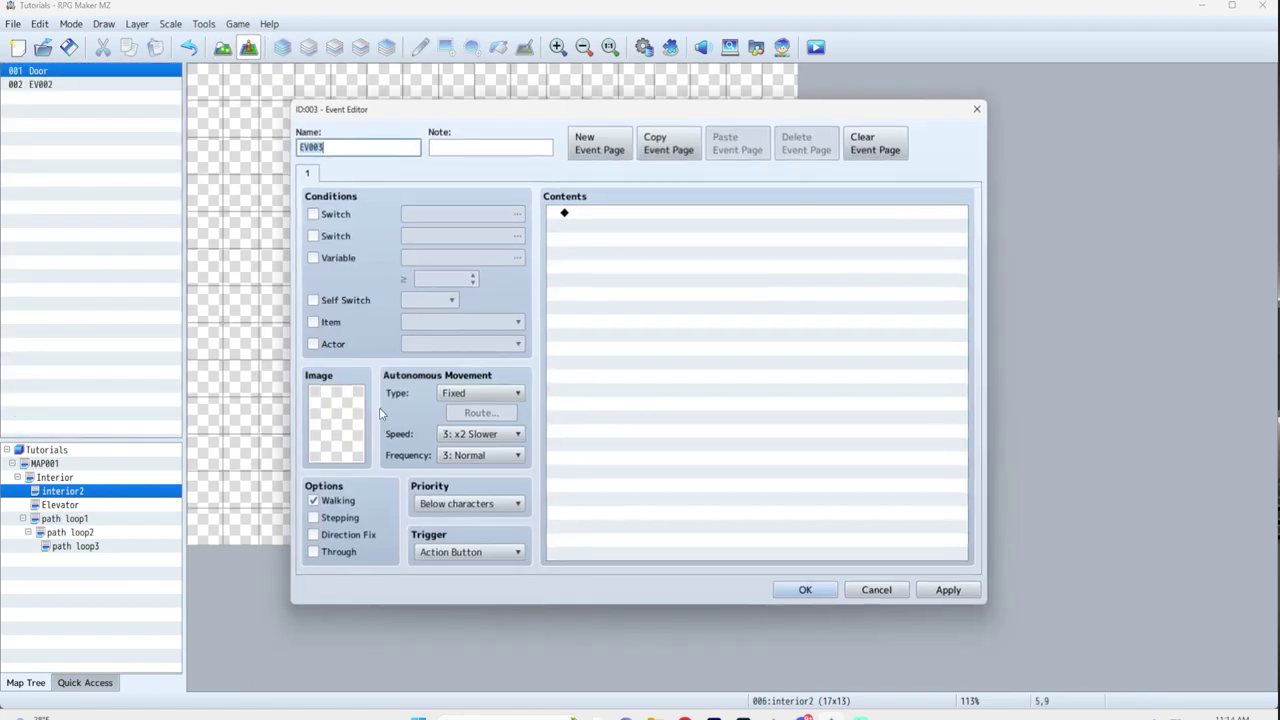
pyautogui.doubleClick(581, 214)
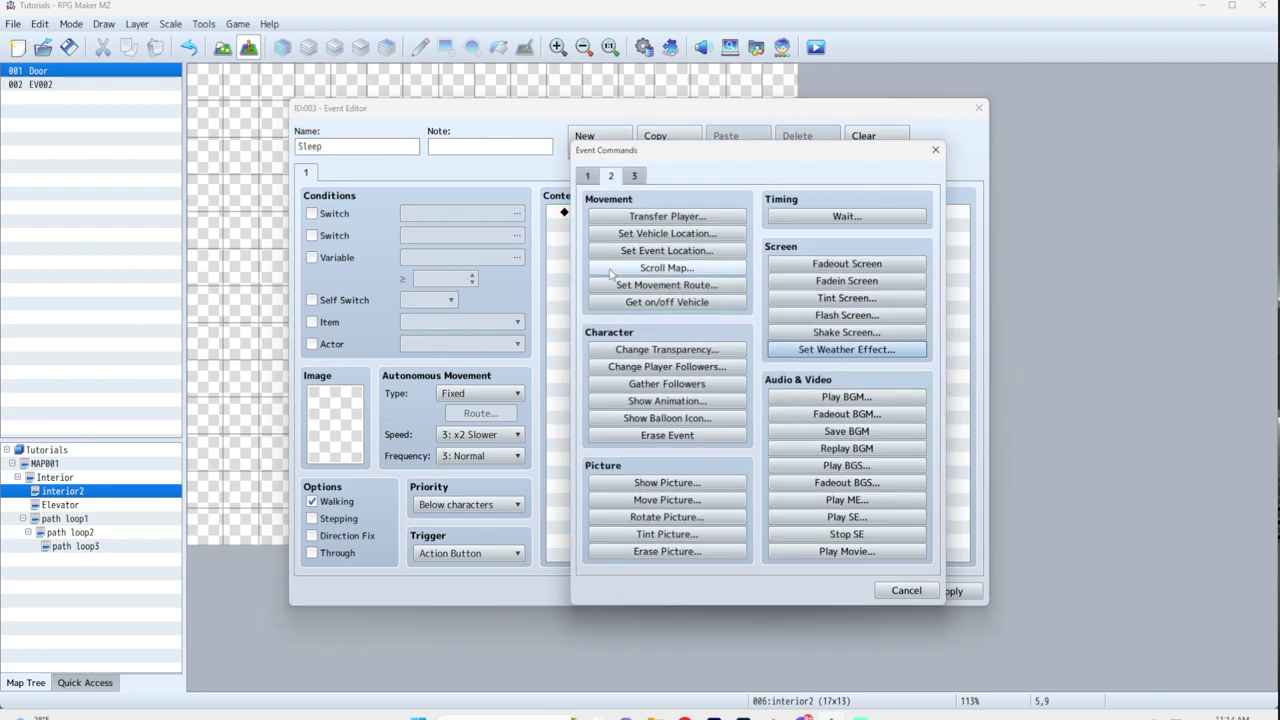
pyautogui.click(588, 176)
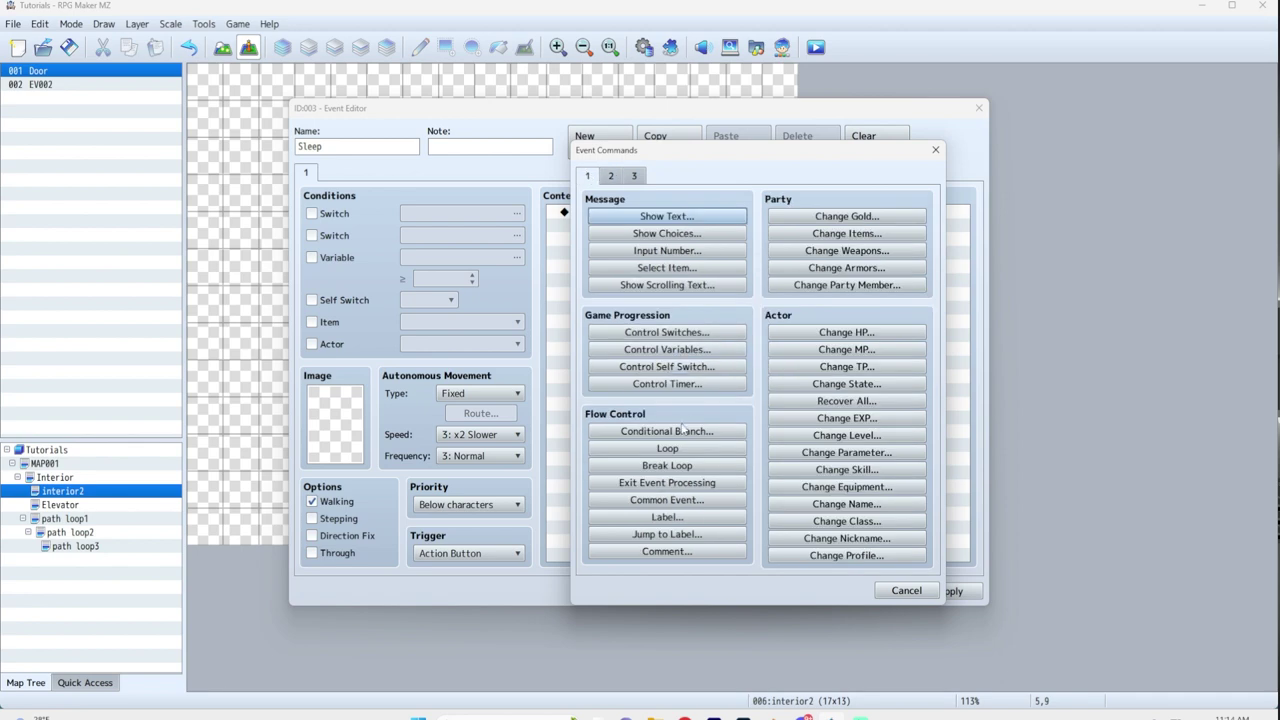
pyautogui.click(684, 499)
pyautogui.click(724, 402)
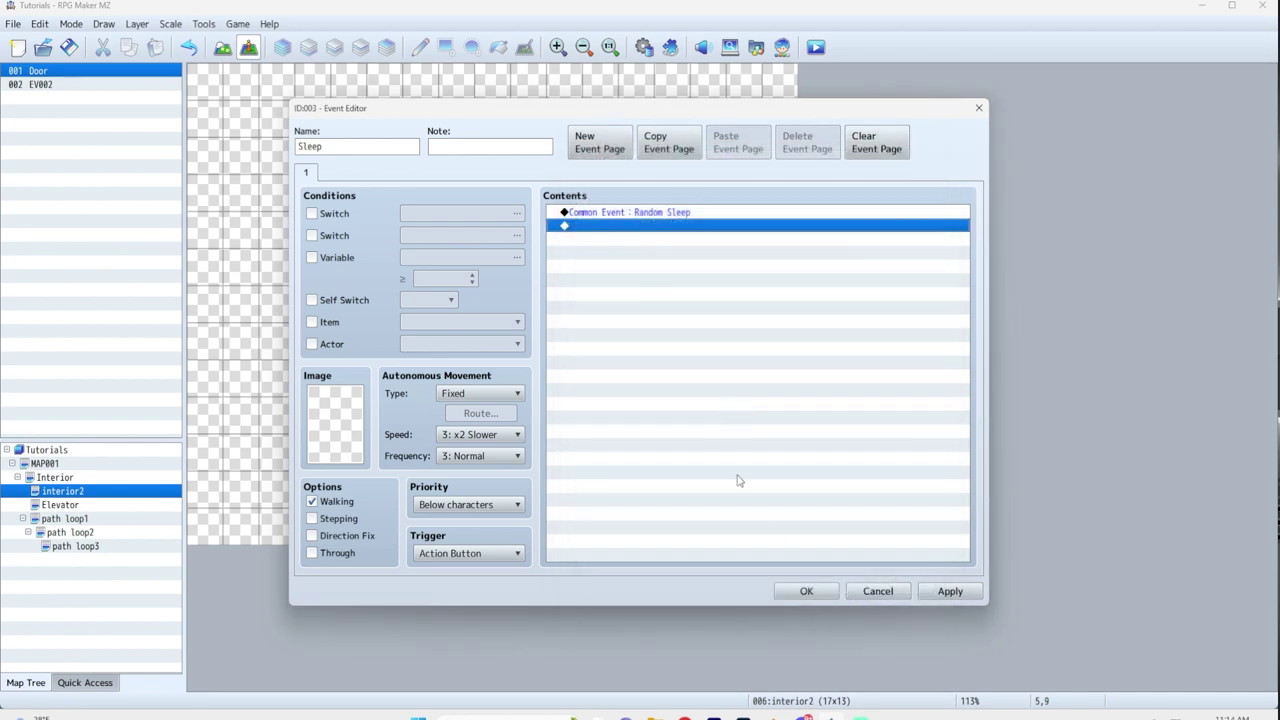
pyautogui.click(805, 592)
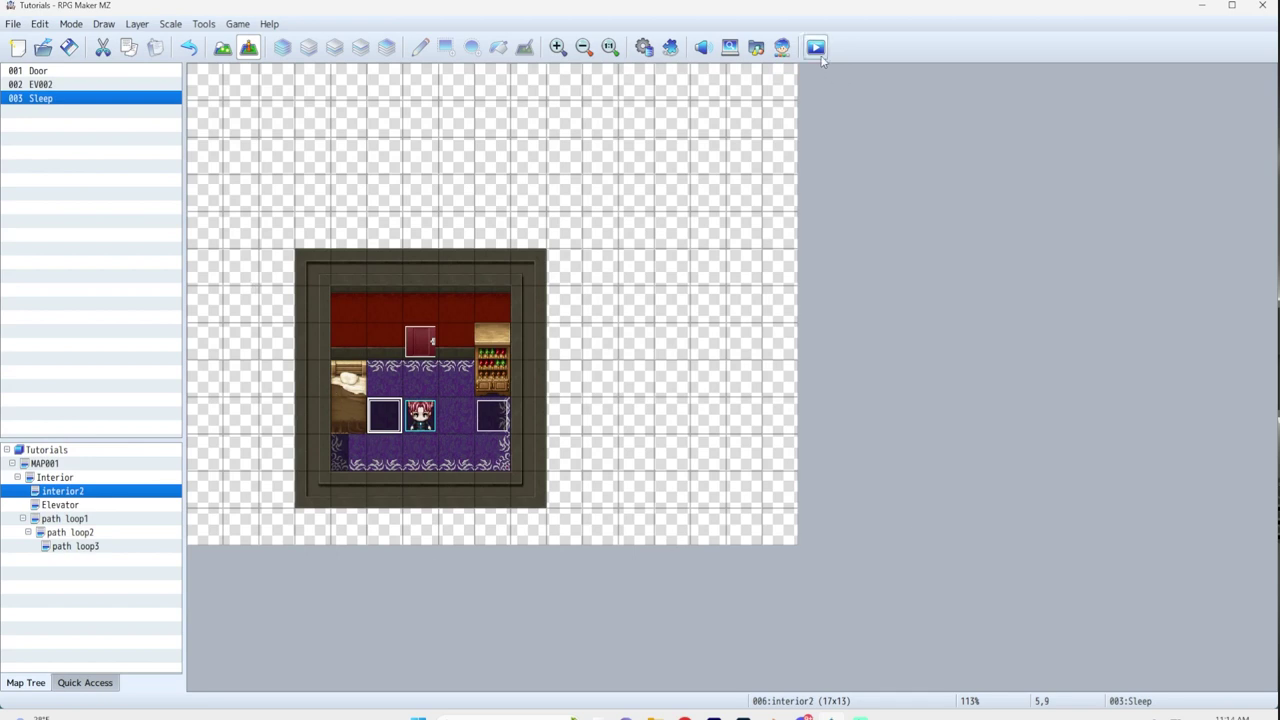
# Step: Reopen the Sleep event, start a player-direction conditional branch, then cancel it and leave the event unchanged
pyautogui.doubleClick(390, 418)
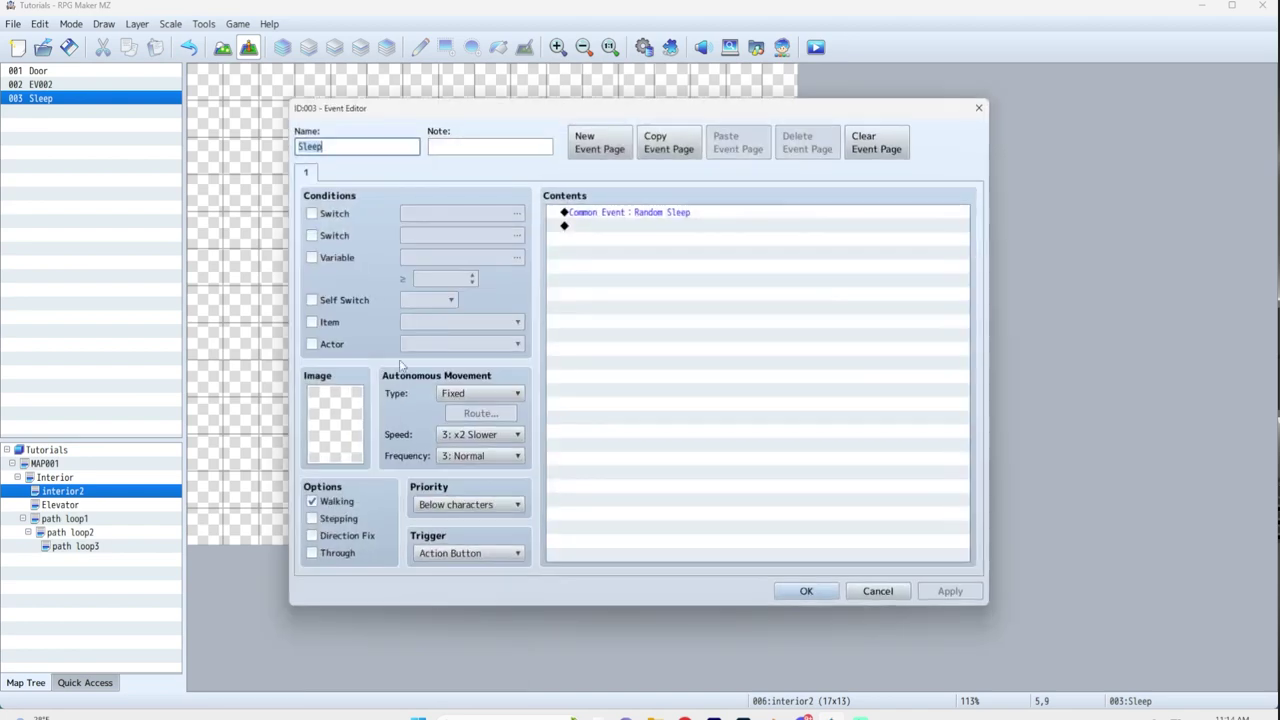
pyautogui.rightClick(620, 218)
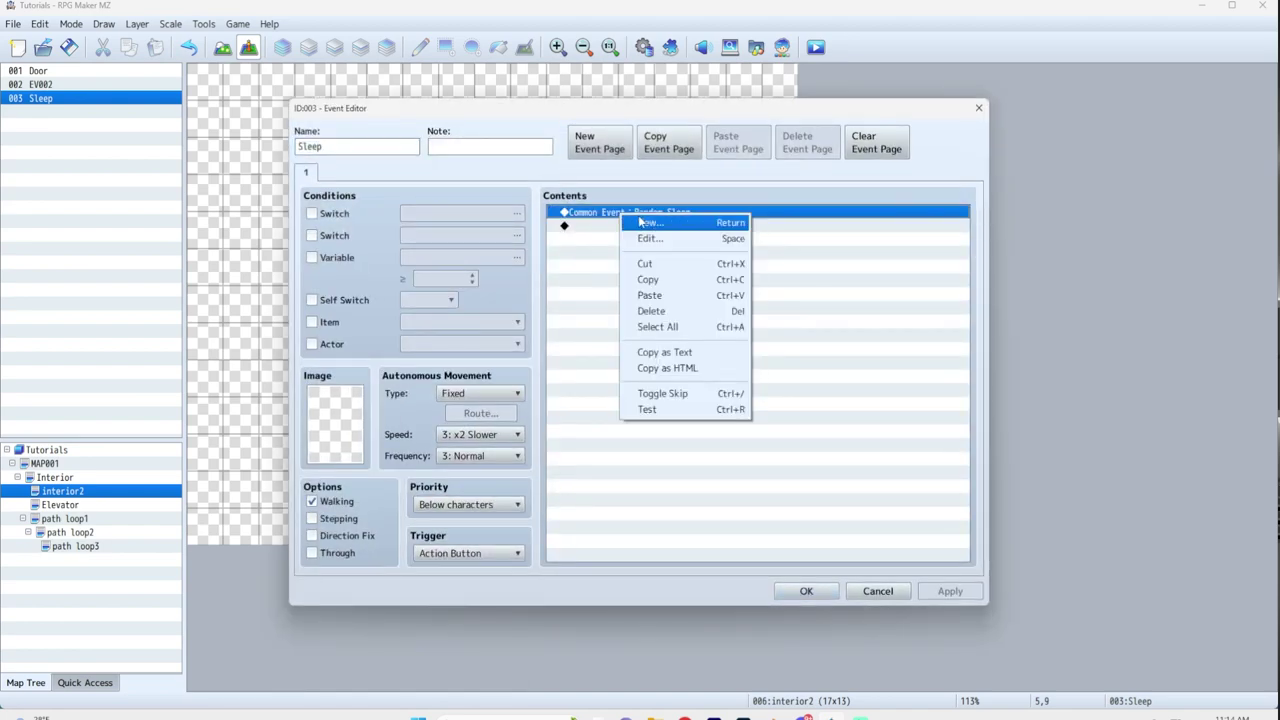
pyautogui.click(636, 222)
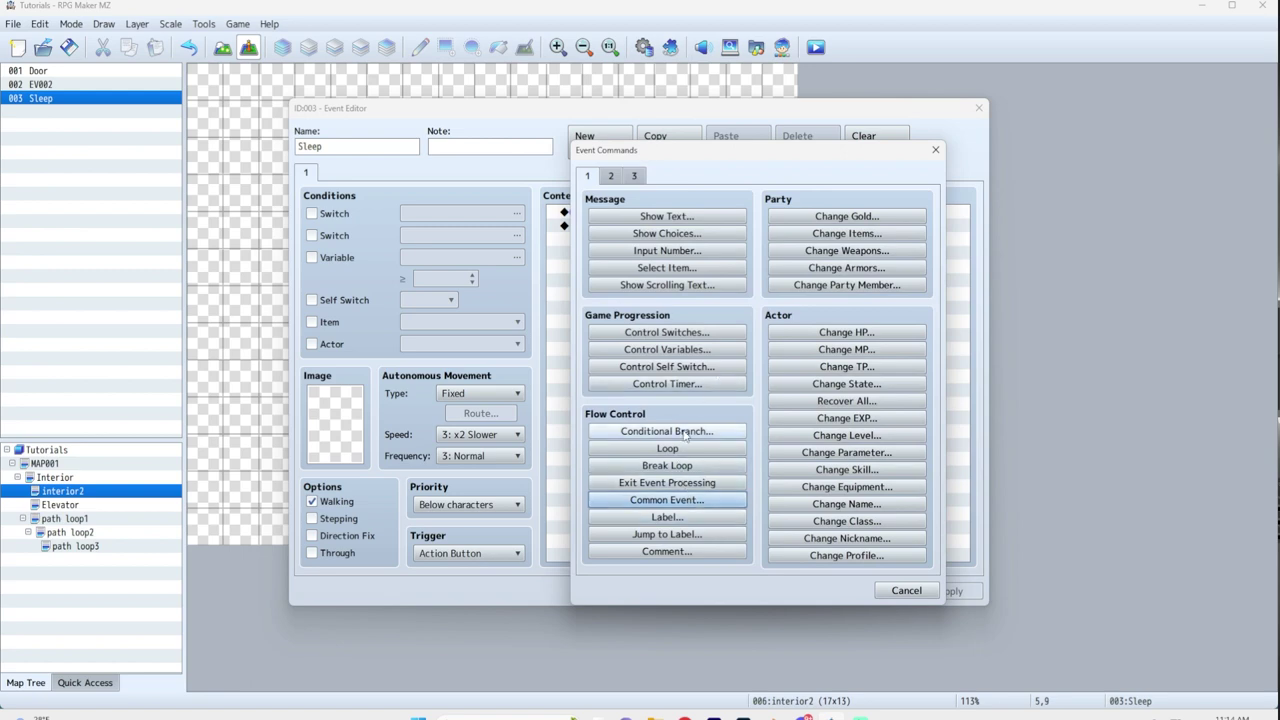
pyautogui.click(667, 431)
pyautogui.click(670, 268)
pyautogui.click(645, 360)
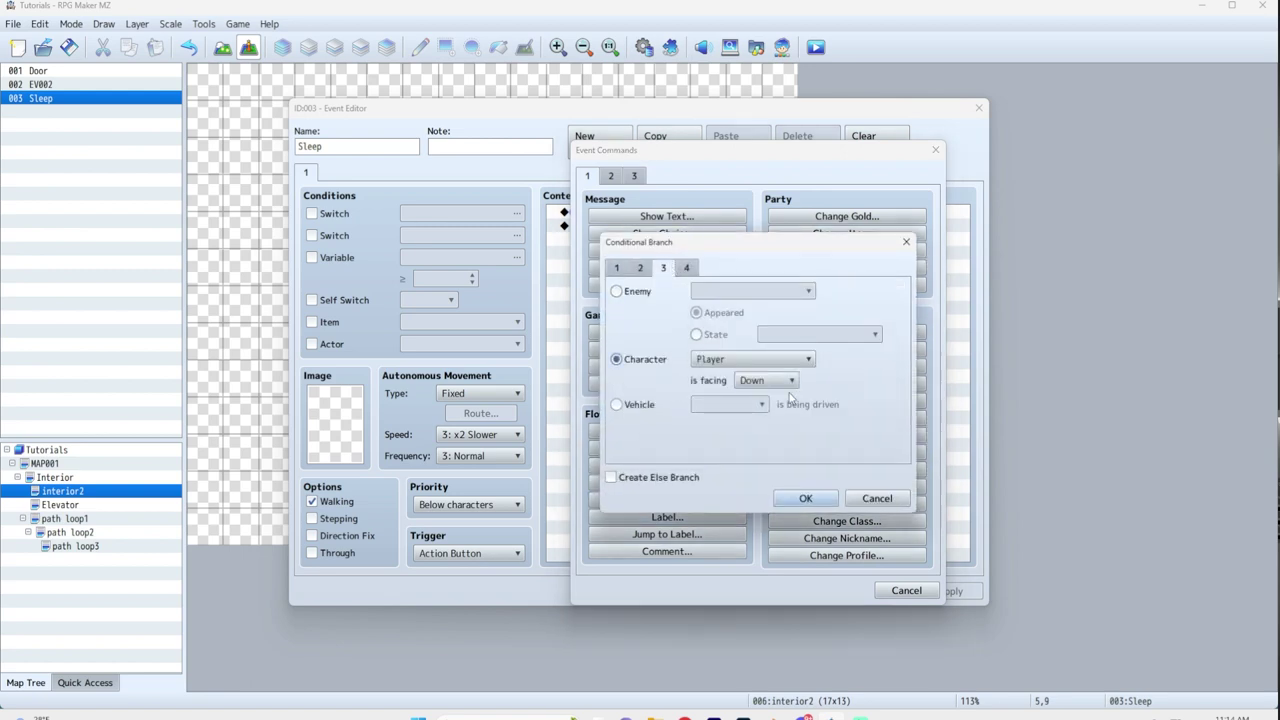
pyautogui.click(875, 498)
pyautogui.click(905, 590)
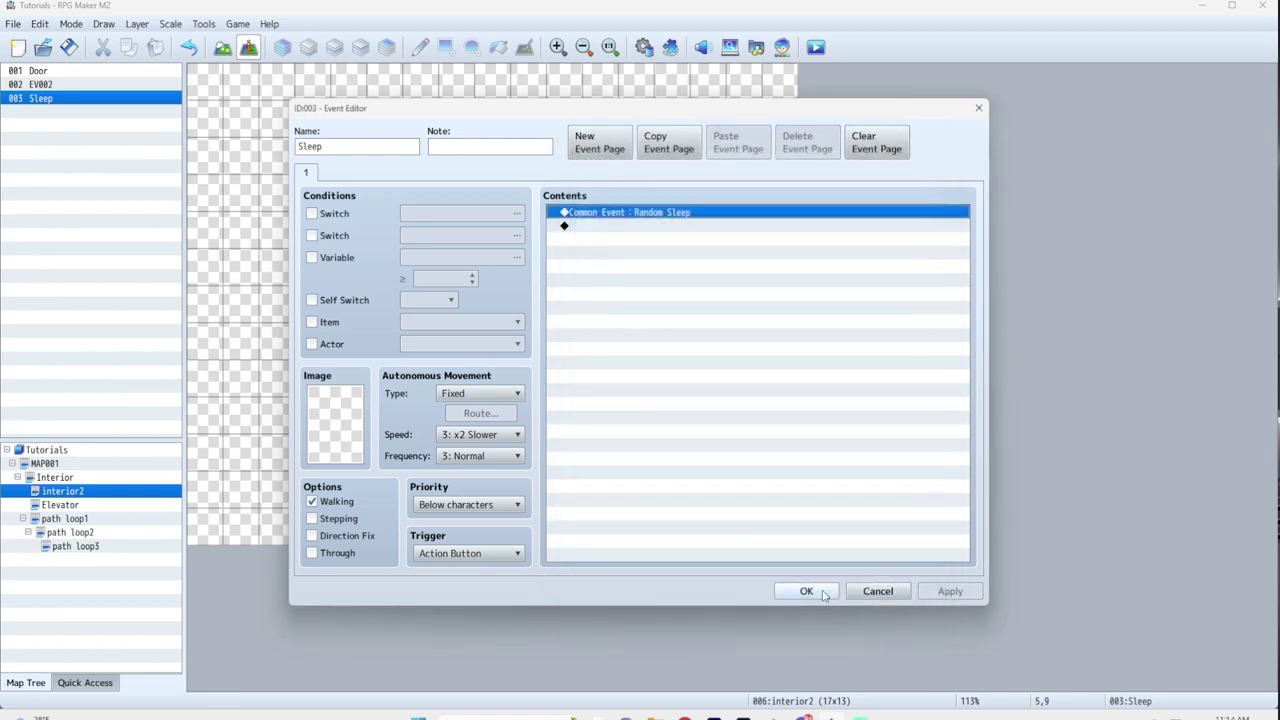
pyautogui.click(878, 593)
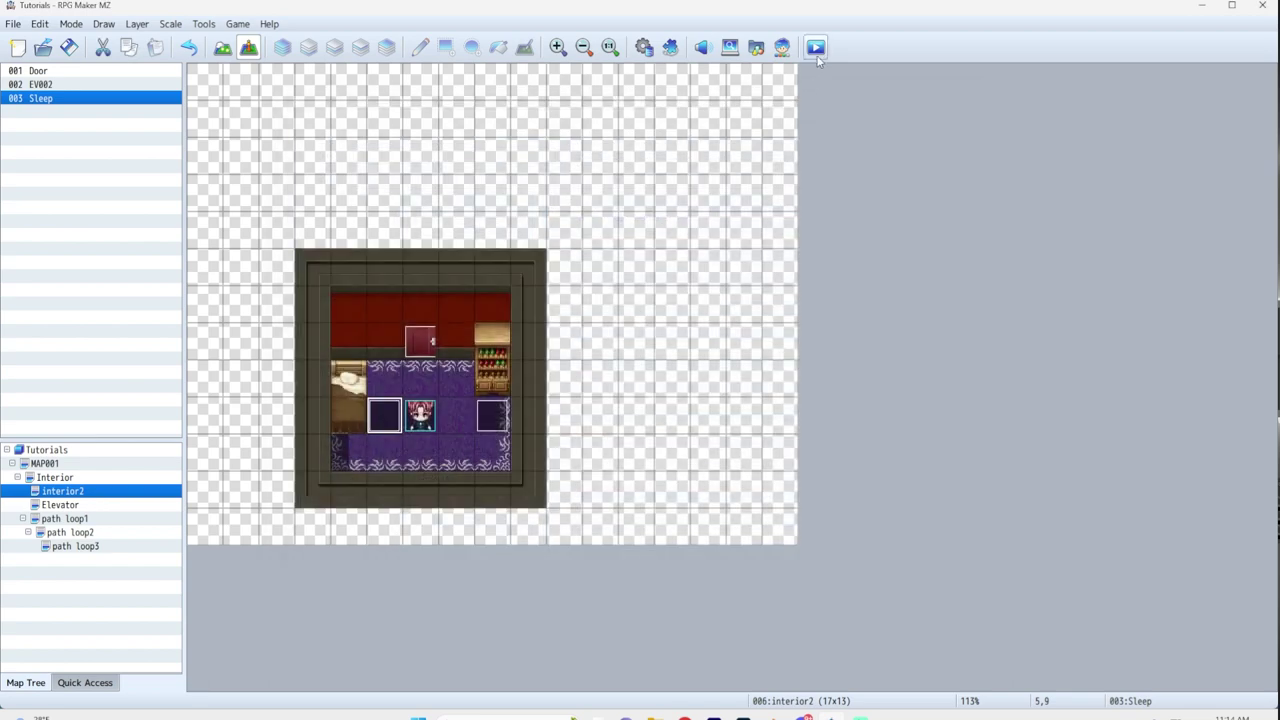
pyautogui.doubleClick(390, 416)
# Step: Save and playtest, then sleep in the bed once and read through the wake-up messages
pyautogui.click(878, 591)
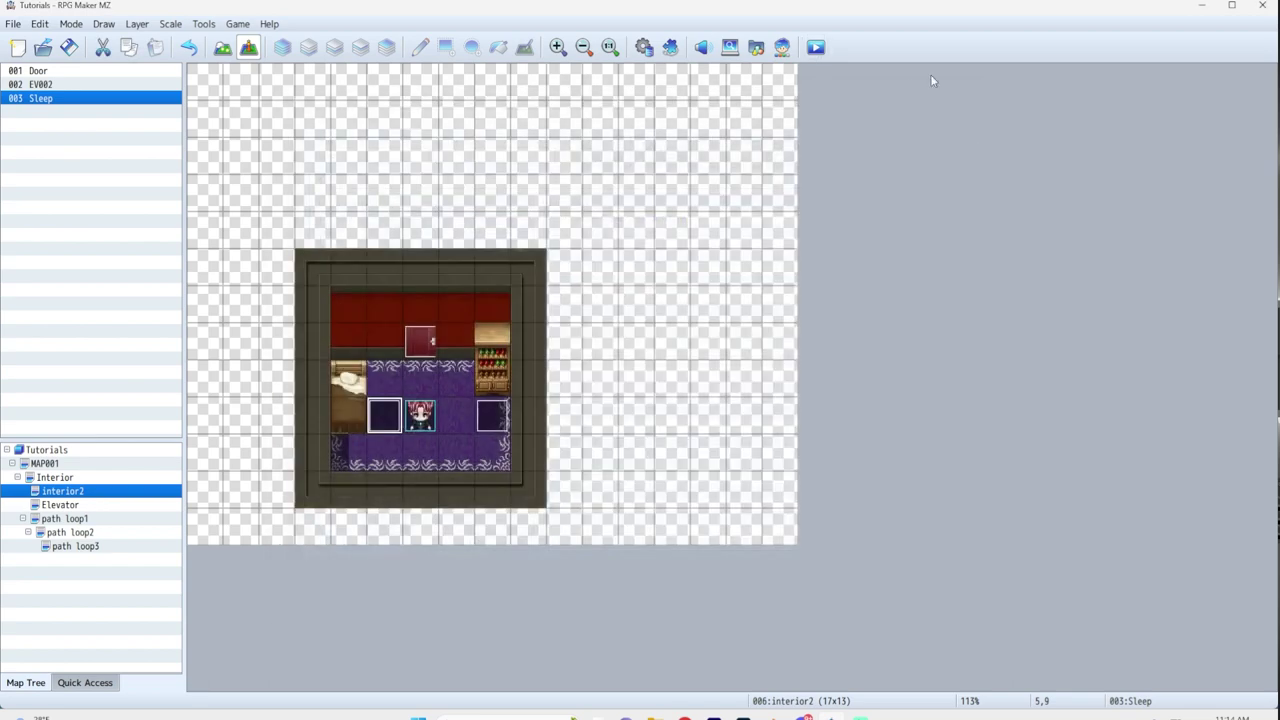
pyautogui.click(816, 47)
pyautogui.click(606, 381)
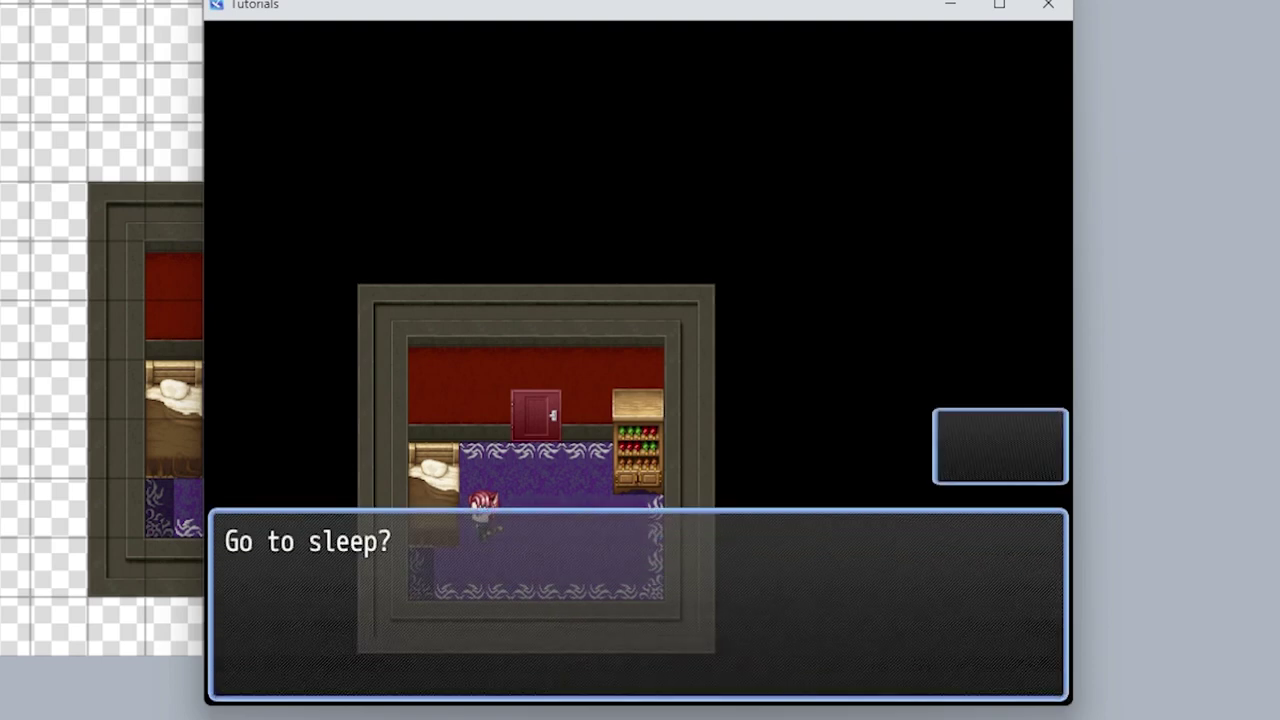
pyautogui.press('Return')
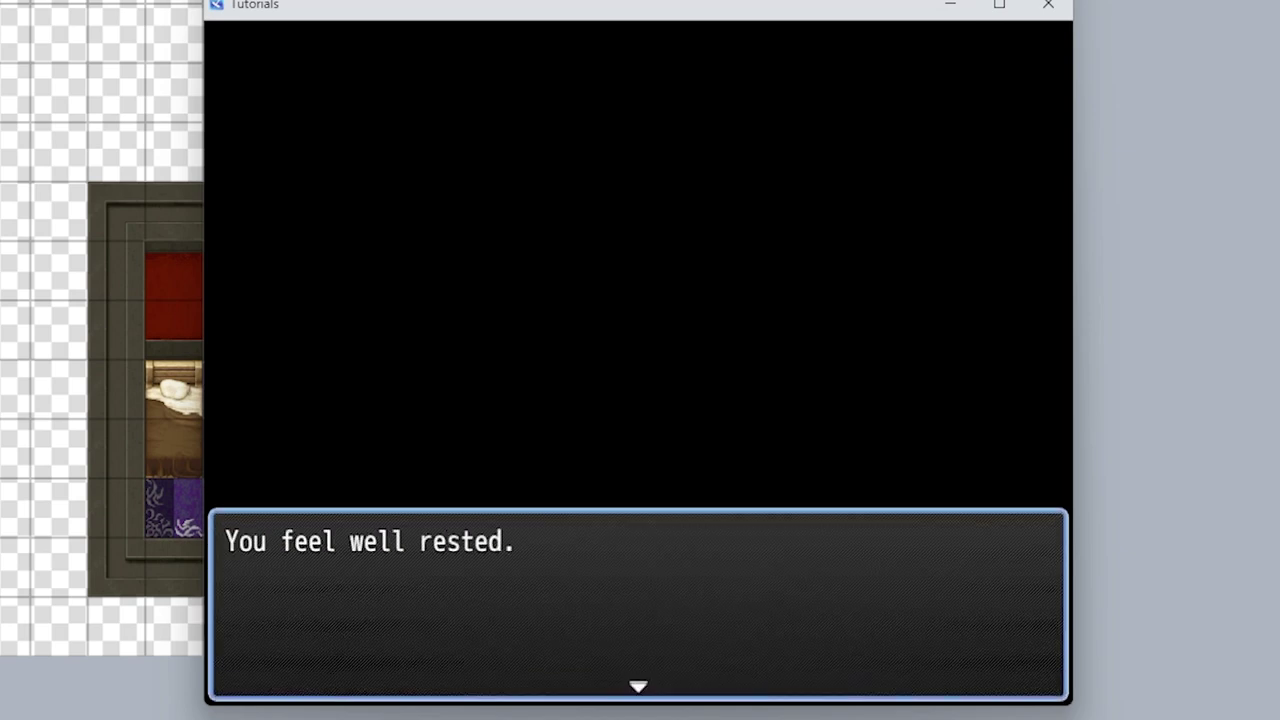
pyautogui.press('Return')
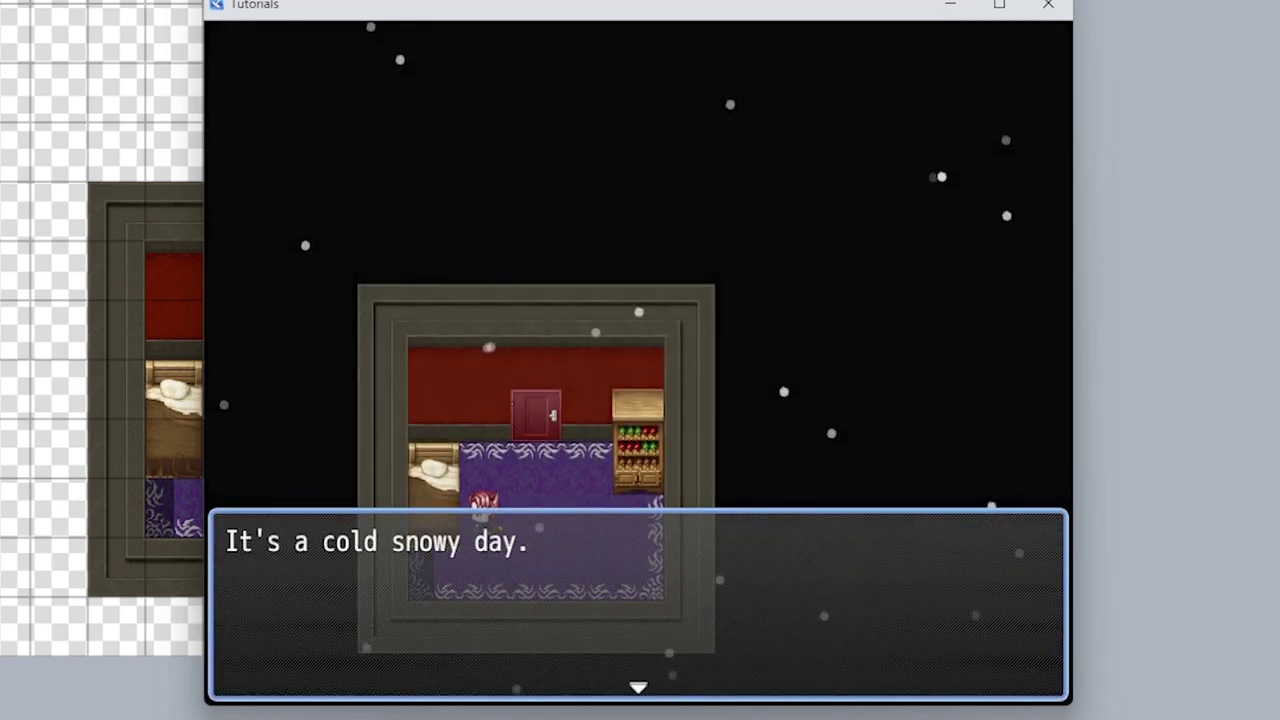
pyautogui.press('Return')
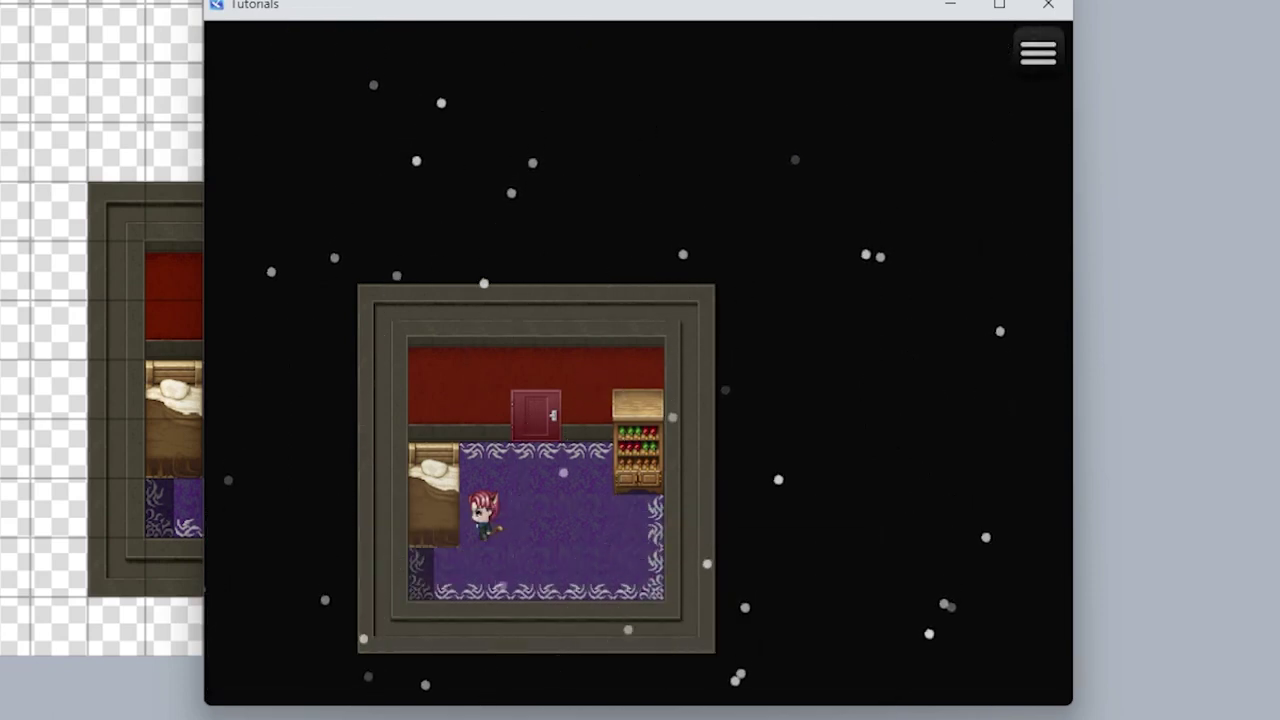
# Step: Sleep in the bed twice more, waking to 'It's a beautiful sunny day!'
pyautogui.press('Return')
pyautogui.press('Return')
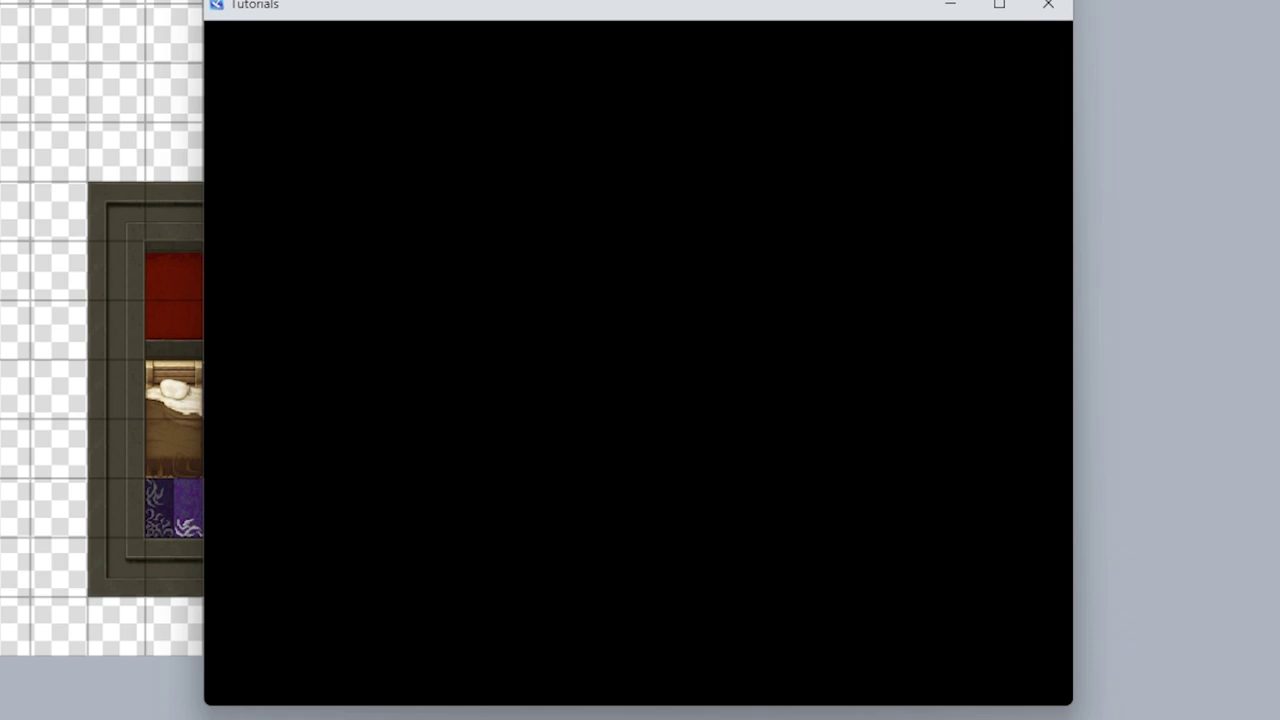
pyautogui.press('Return')
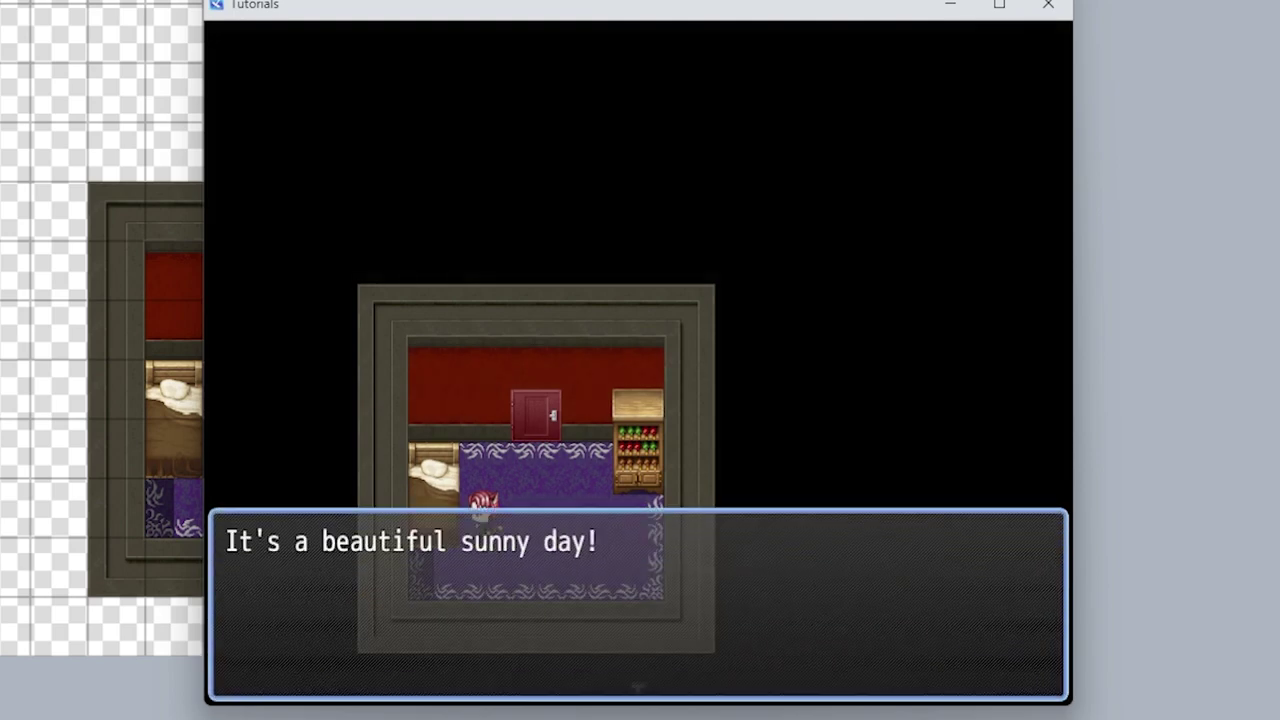
pyautogui.press('Return')
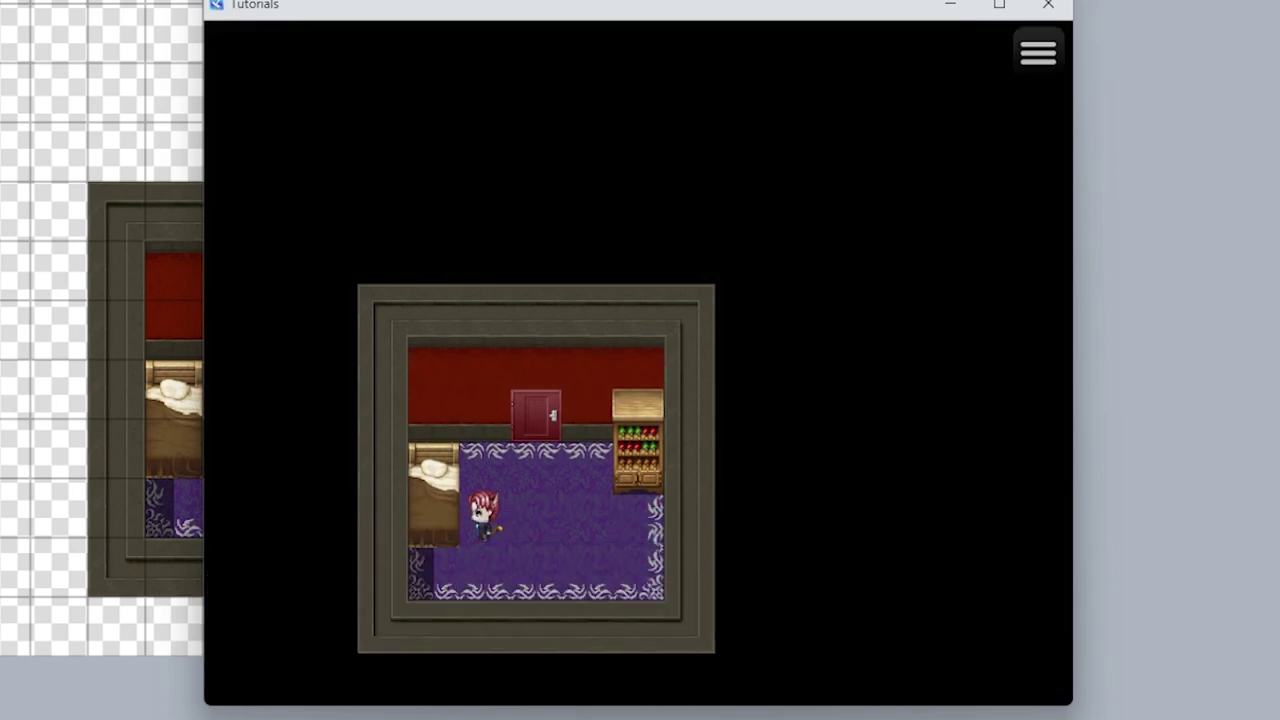
pyautogui.press('Return')
pyautogui.press('Return')
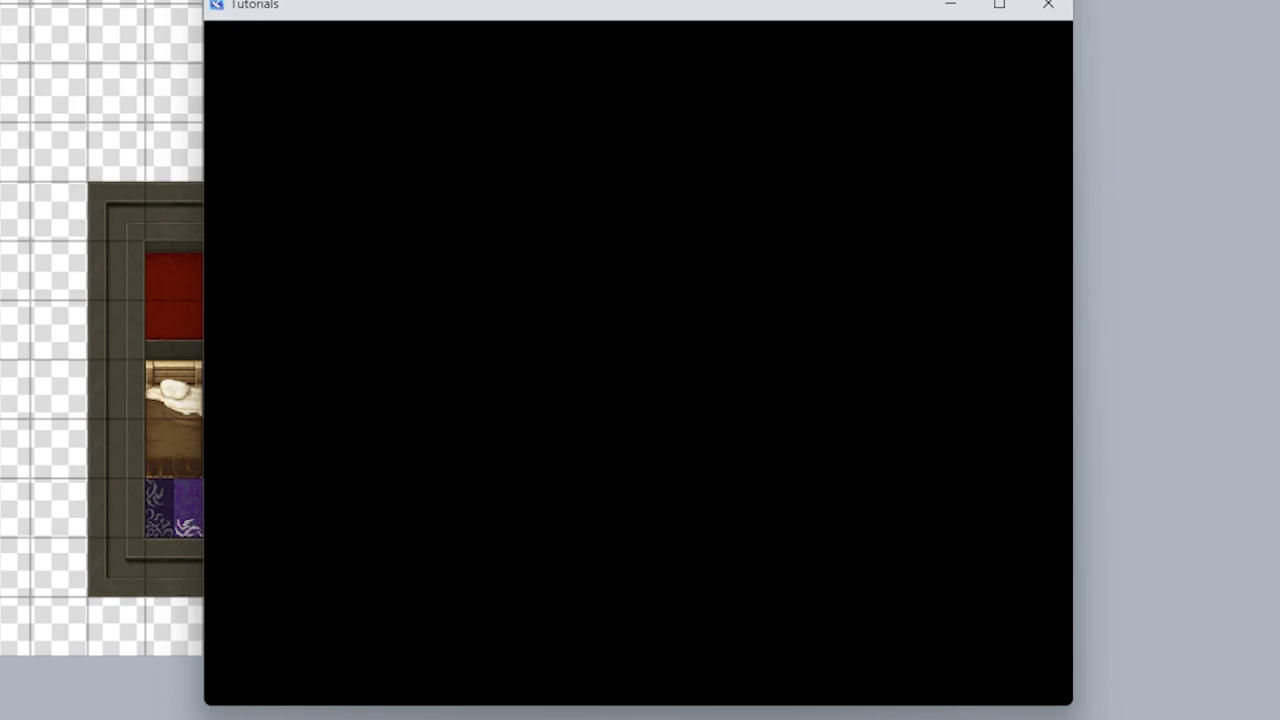
pyautogui.press('Return')
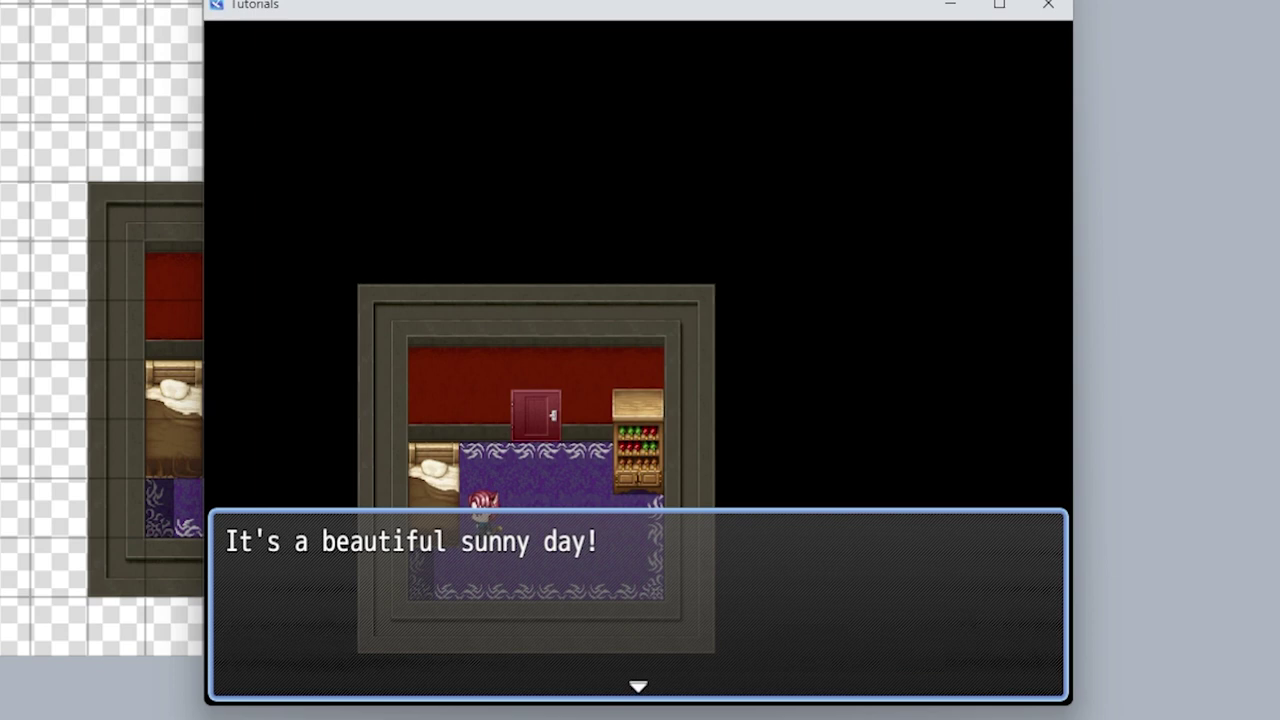
pyautogui.press('Return')
pyautogui.press('Return')
pyautogui.press('Return')
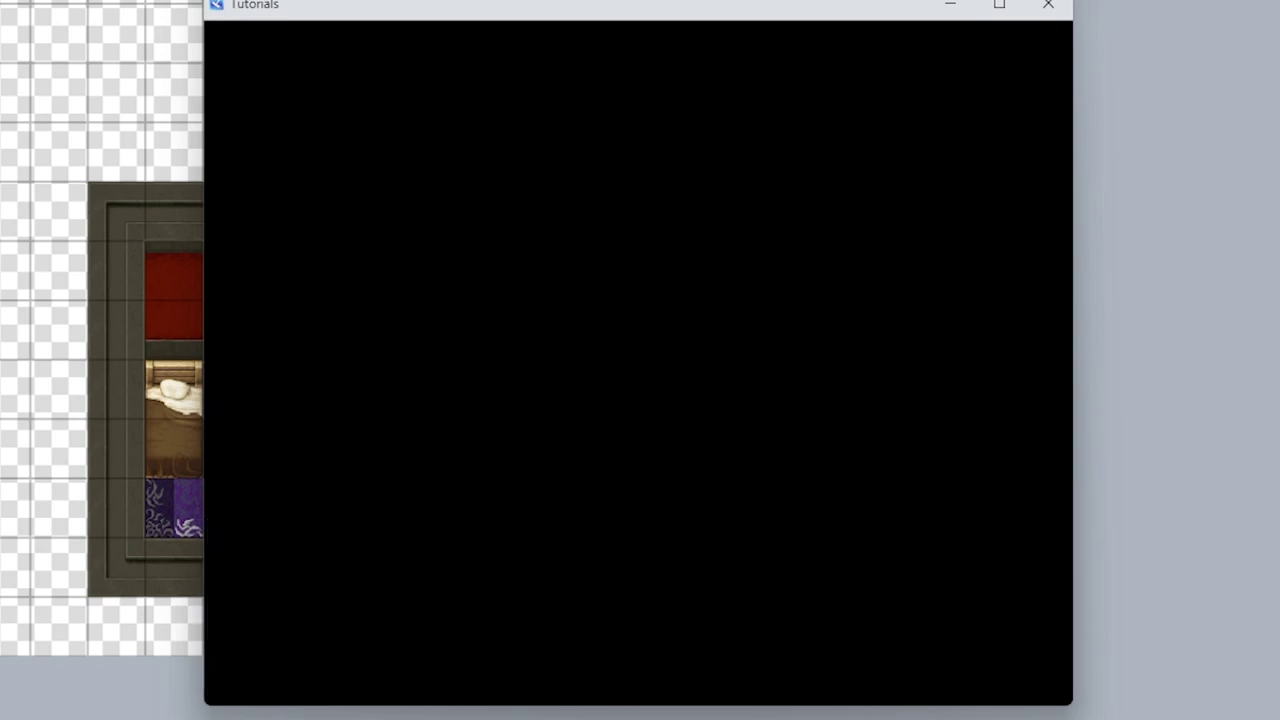
# Step: Finish sleeping to see 'It's a gloomy rainy day.' and close the playtest window
pyautogui.press('Return')
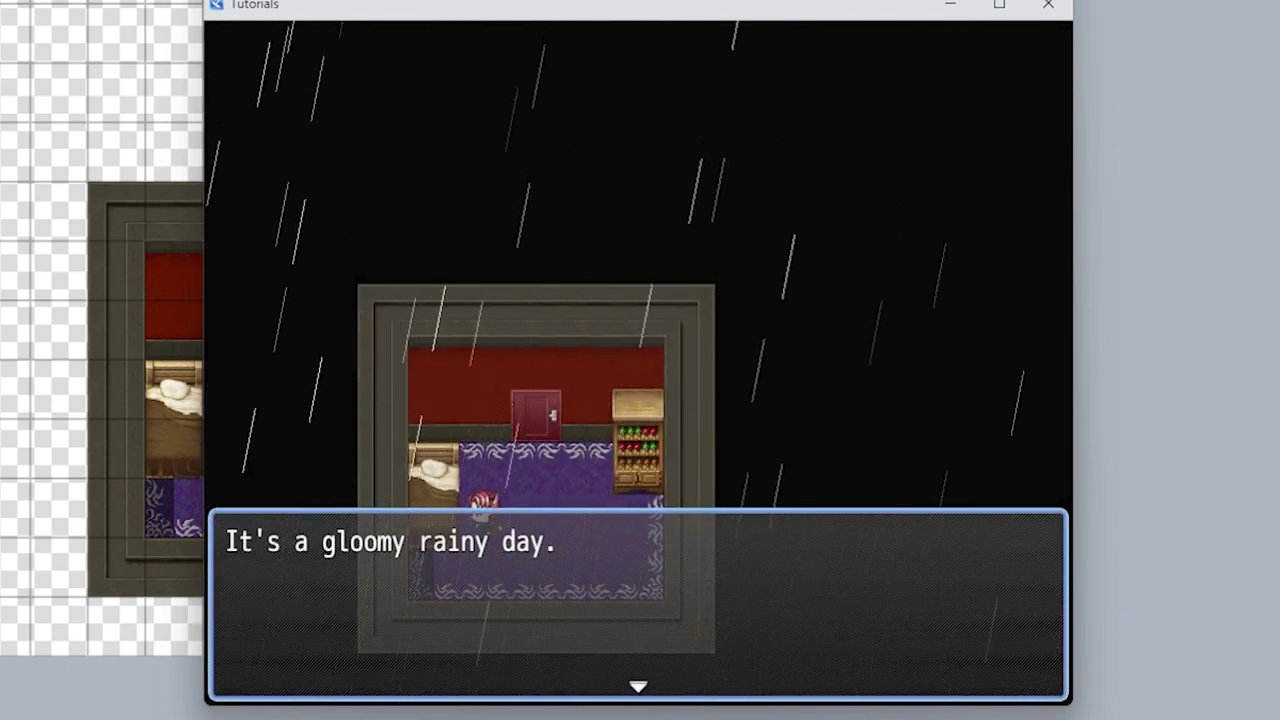
pyautogui.press('Return')
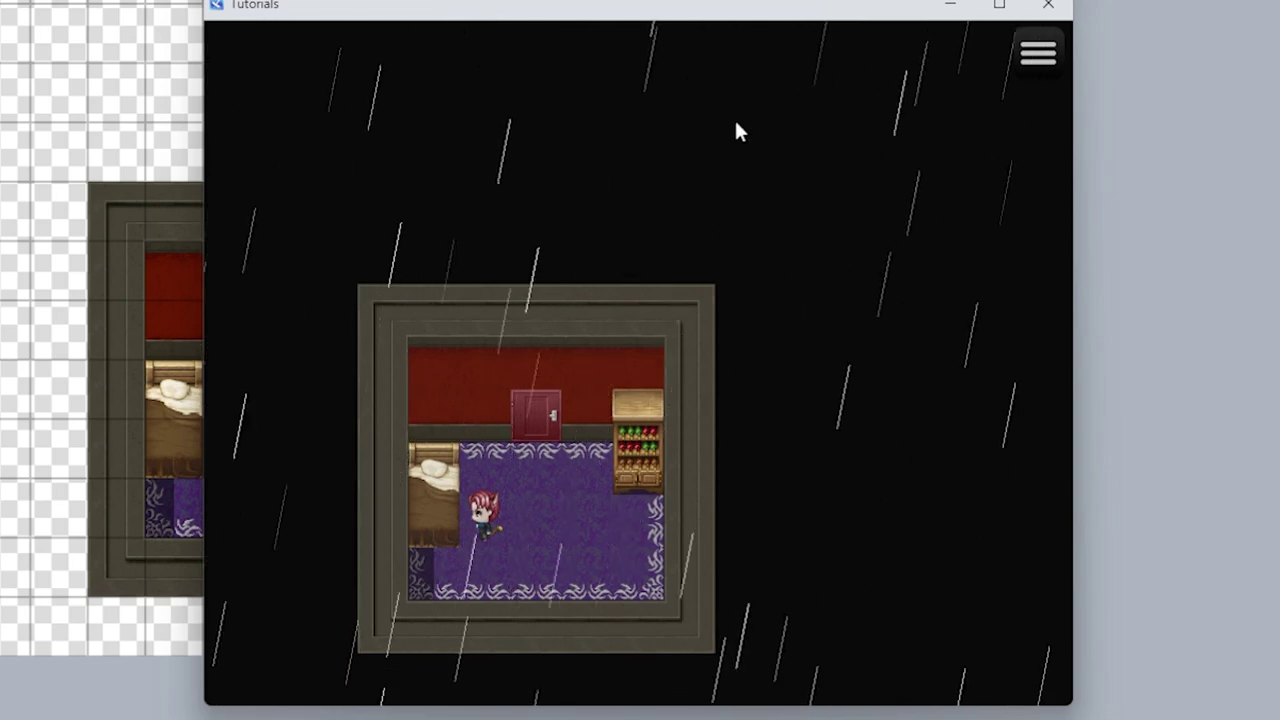
pyautogui.click(1048, 5)
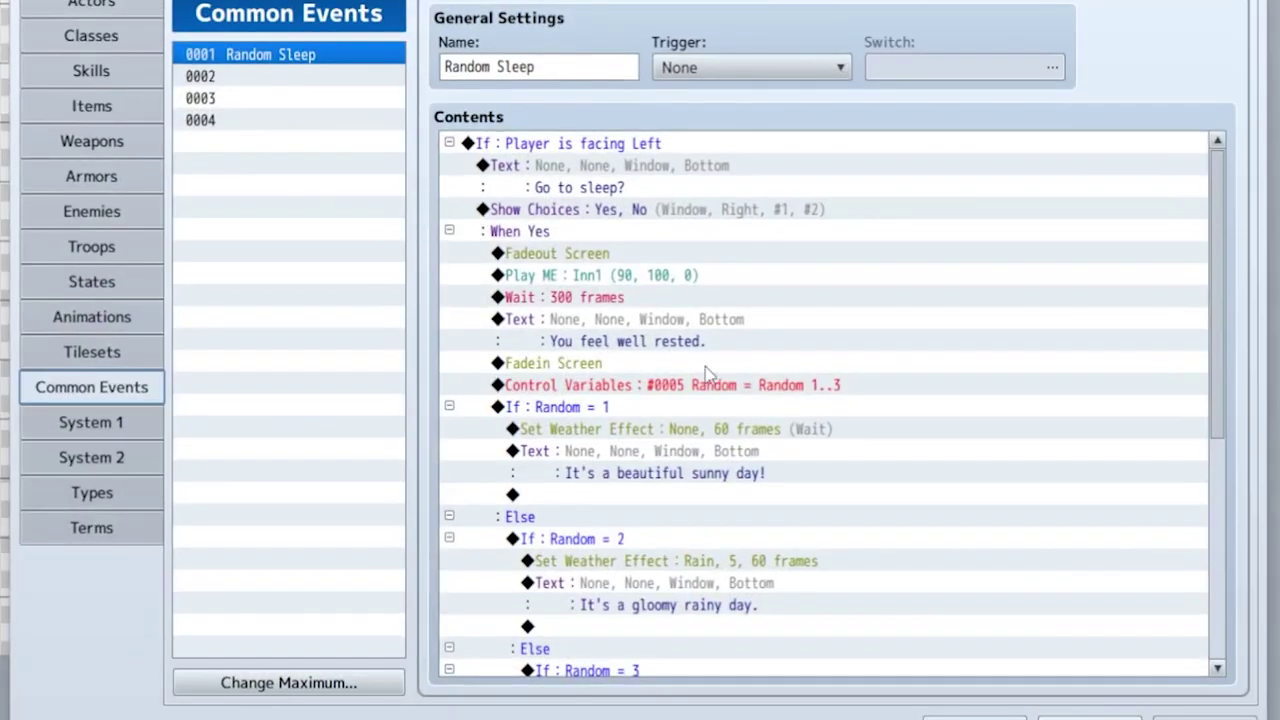
# Step: Copy the If Random = 3 block and paste it into the innermost Else
pyautogui.scroll(-5, 728, 520)
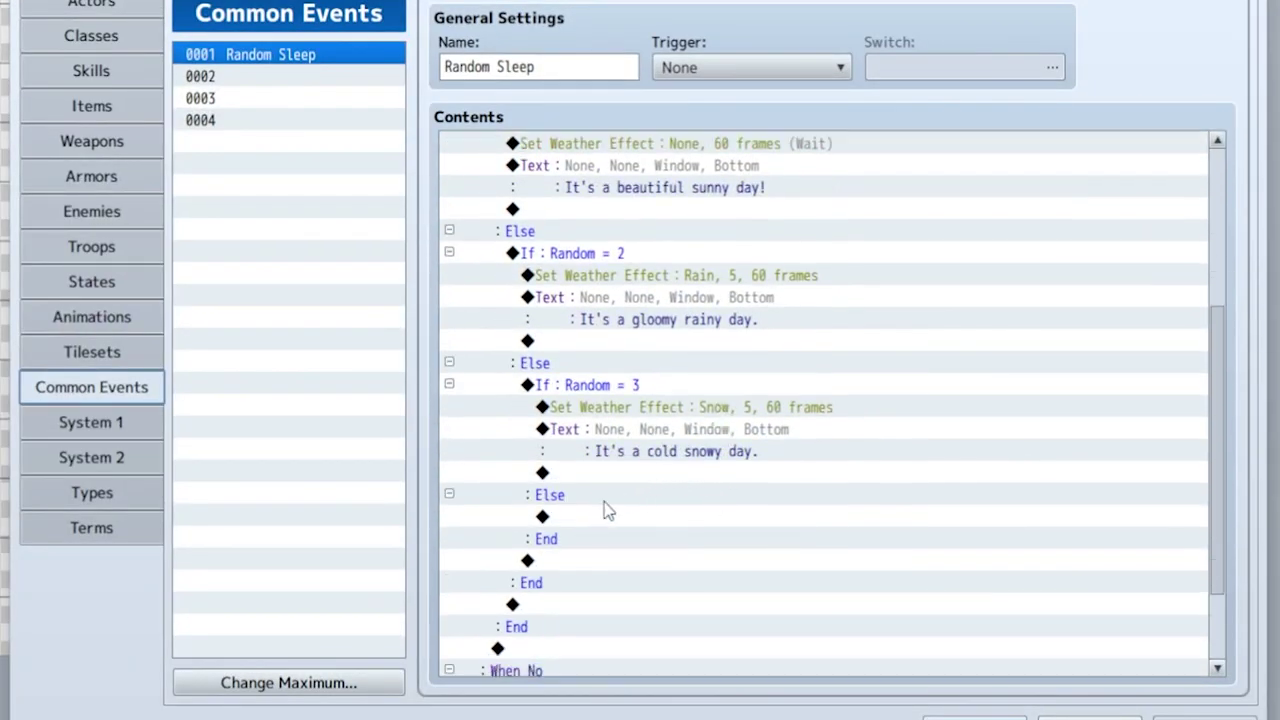
pyautogui.click(590, 517)
pyautogui.click(610, 390)
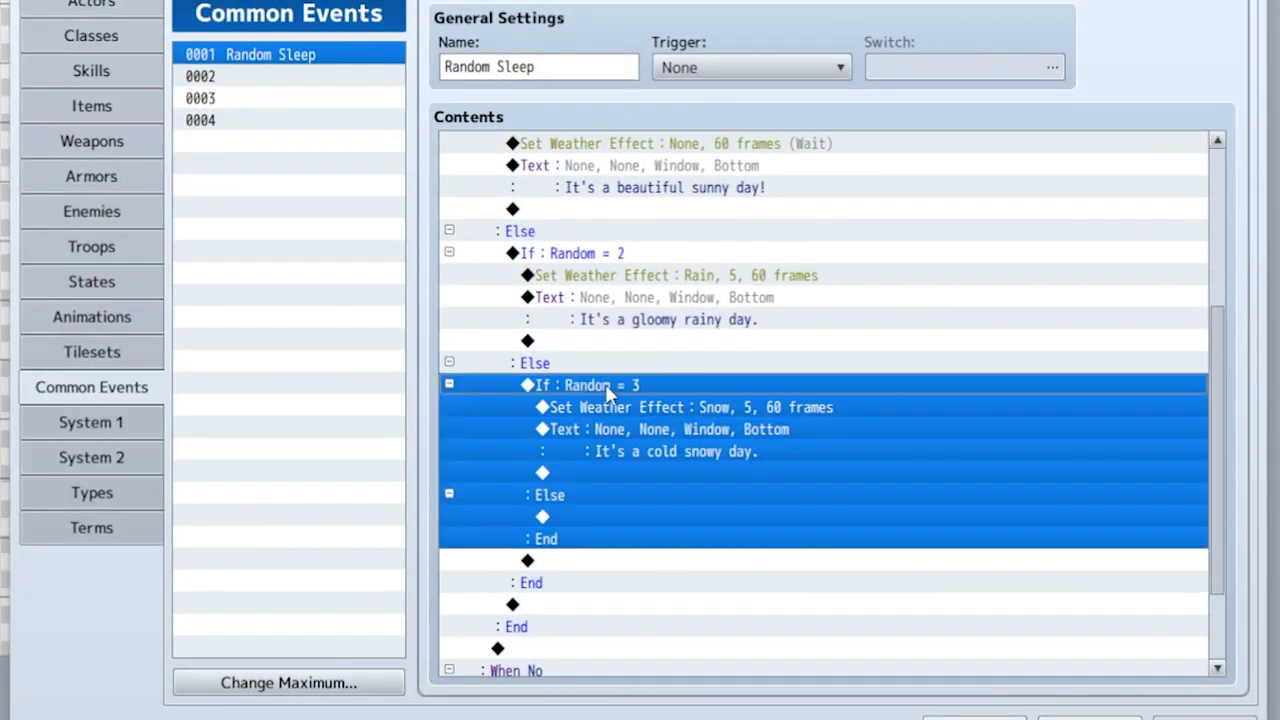
pyautogui.hotkey('ctrl', 'c')
pyautogui.click(567, 606)
pyautogui.click(586, 562)
pyautogui.click(589, 520)
pyautogui.hotkey('ctrl', 'v')
# Step: Change the pasted branch's condition to Random = 4
pyautogui.rightClick(622, 491)
pyautogui.click(672, 526)
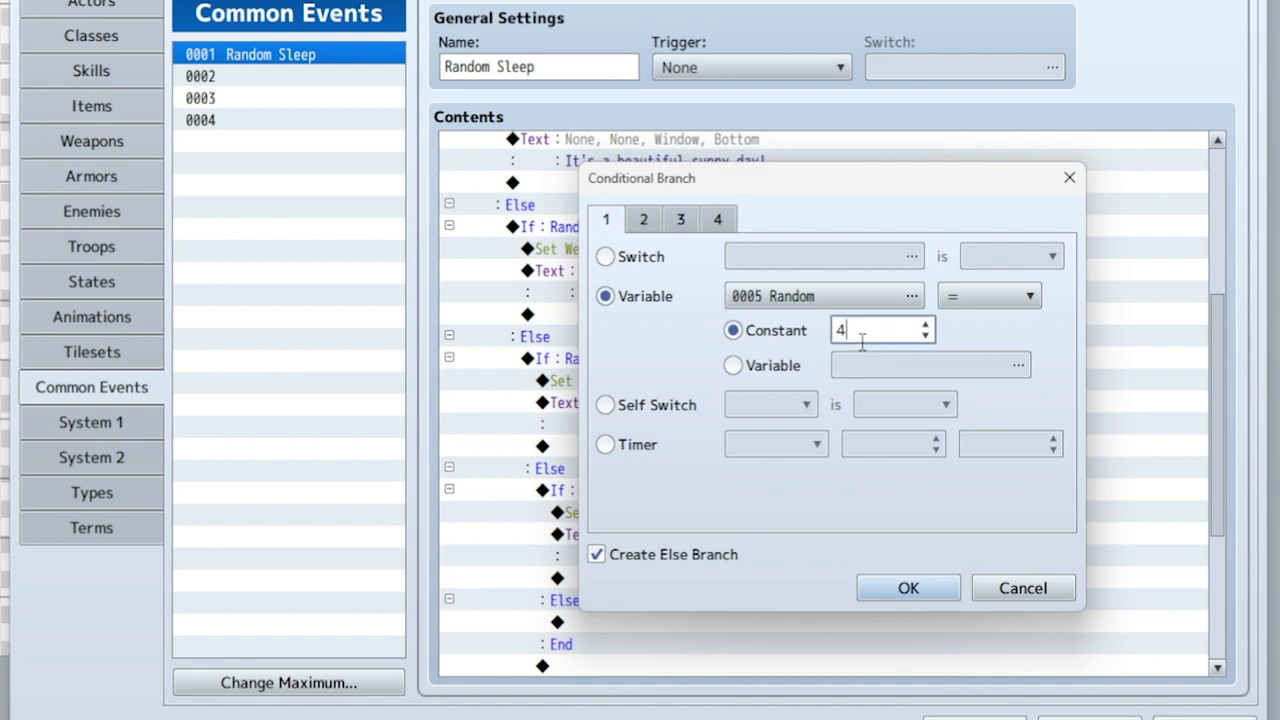
pyautogui.click(908, 588)
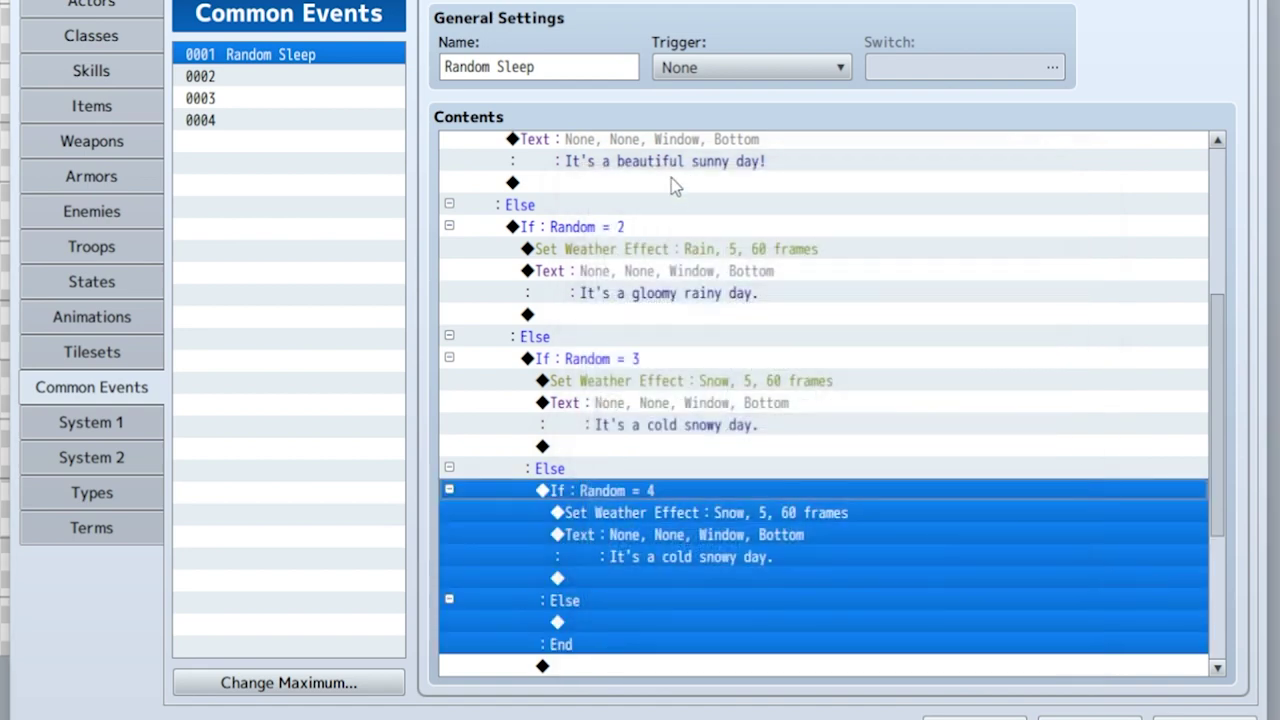
pyautogui.scroll(4, 668, 190)
pyautogui.scroll(1, 666, 201)
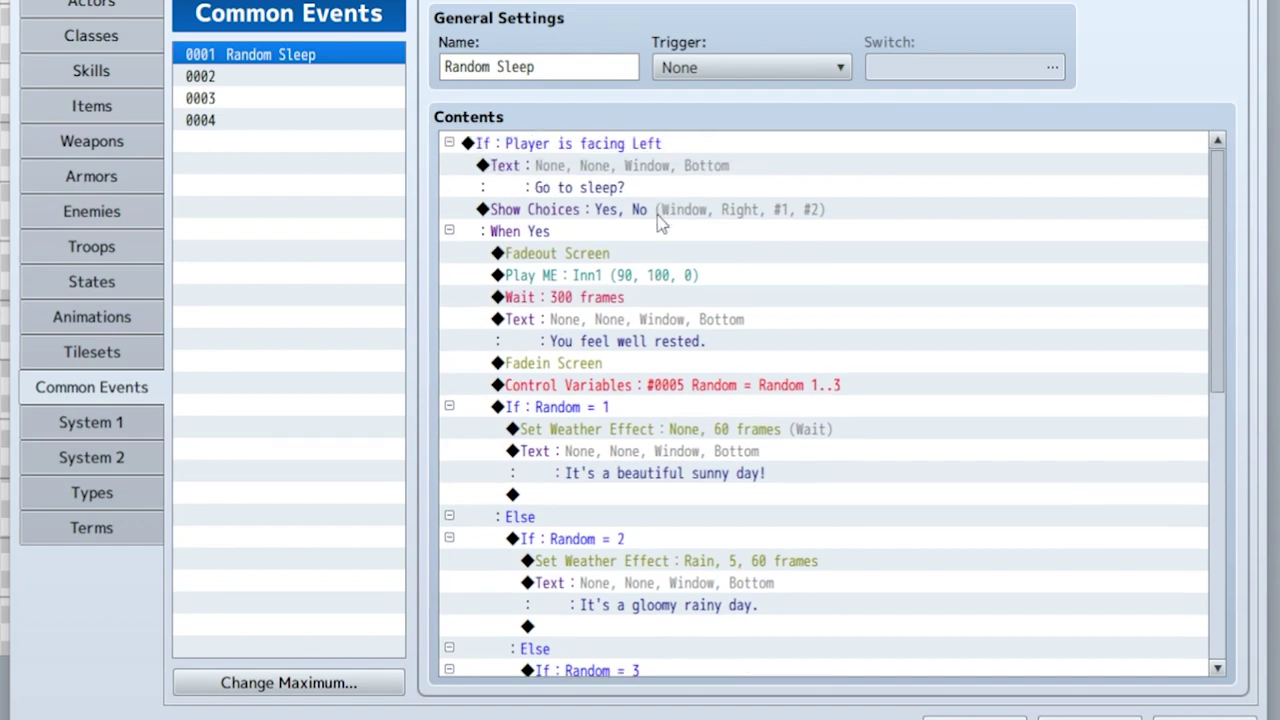
# Step: Change the Control Variables random range for Random to 1..4
pyautogui.rightClick(818, 389)
pyautogui.click(840, 423)
pyautogui.doubleClick(915, 487)
pyautogui.press('Return')
# Step: Set the fourth branch's weather effect to Storm instead of Snow
pyautogui.scroll(-6, 916, 498)
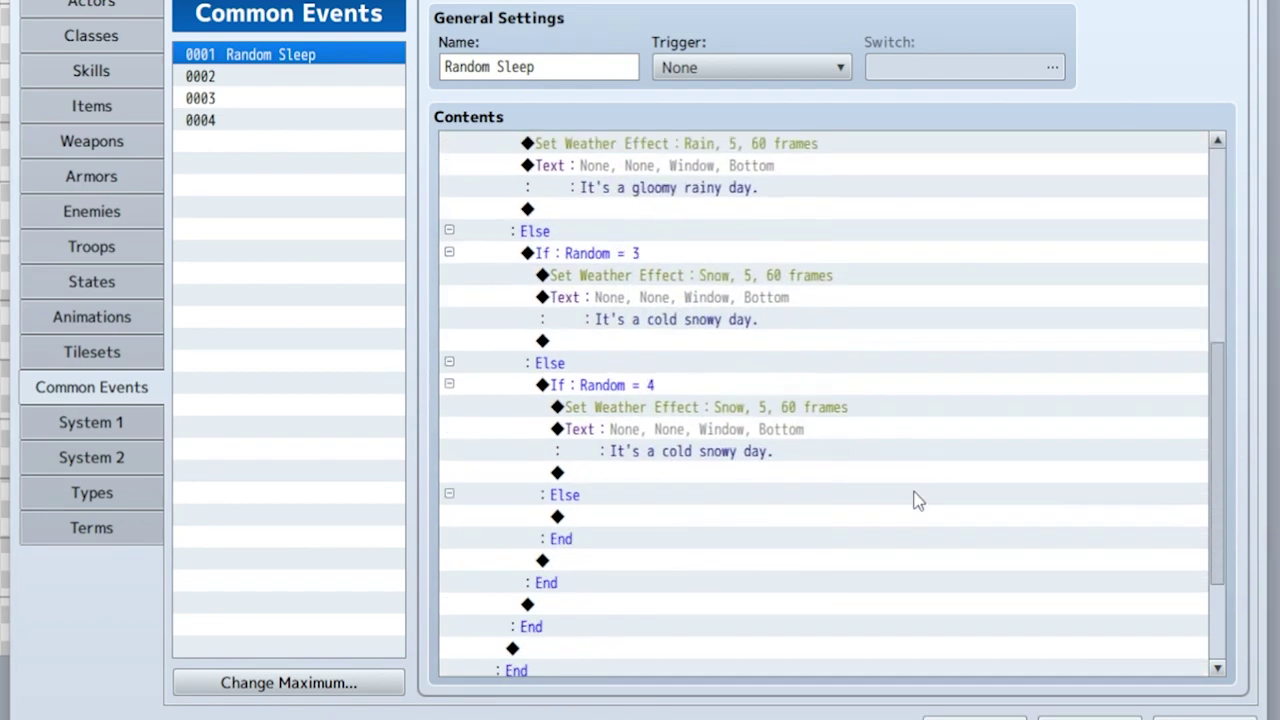
pyautogui.click(679, 396)
pyautogui.rightClick(672, 400)
pyautogui.click(655, 407)
pyautogui.rightClick(652, 406)
pyautogui.click(700, 447)
pyautogui.click(785, 338)
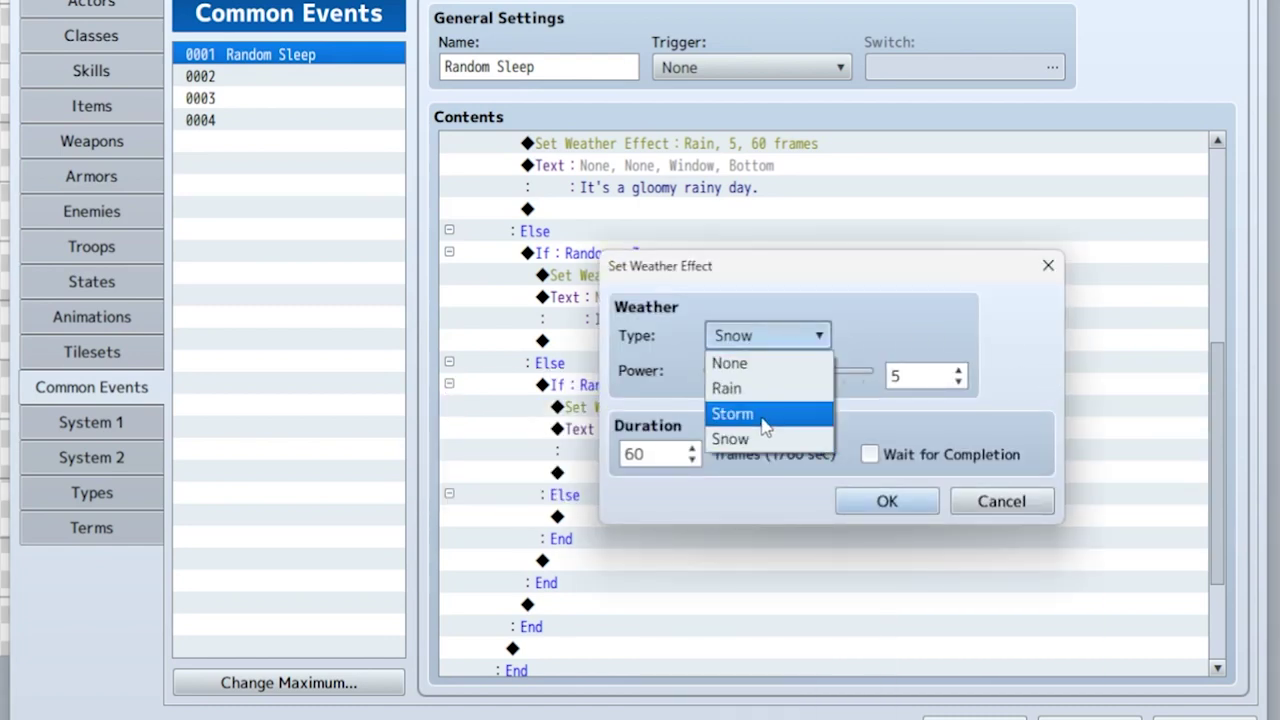
pyautogui.click(766, 416)
pyautogui.click(886, 502)
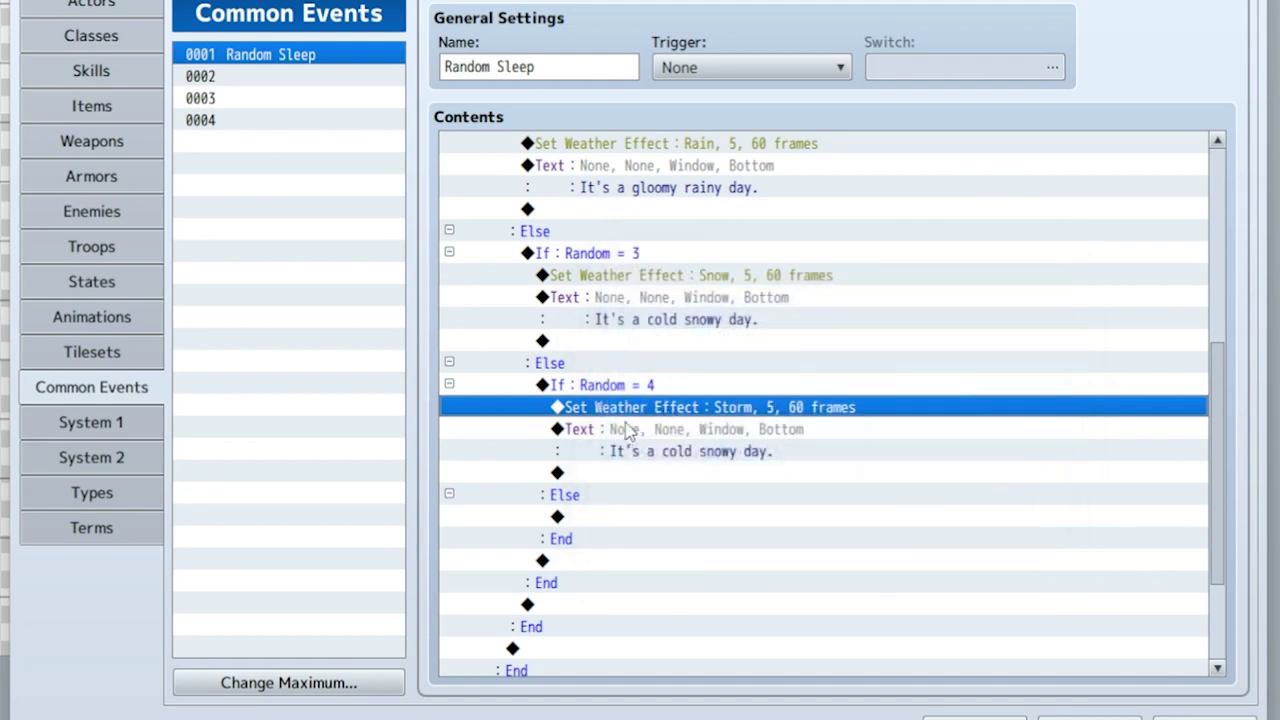
# Step: Change the fourth branch's message to 'It's a stormy day.'
pyautogui.rightClick(657, 437)
pyautogui.click(690, 471)
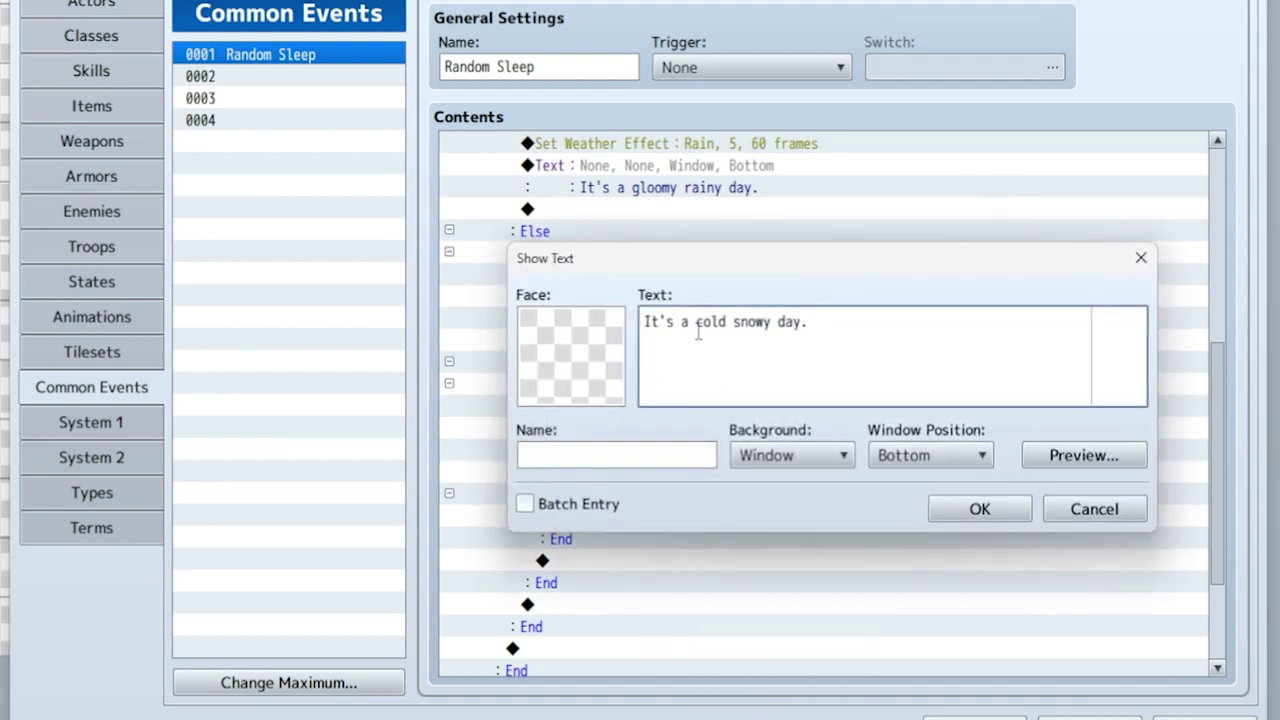
pyautogui.moveTo(696, 322); pyautogui.dragTo(777, 324)
pyautogui.write('storm')
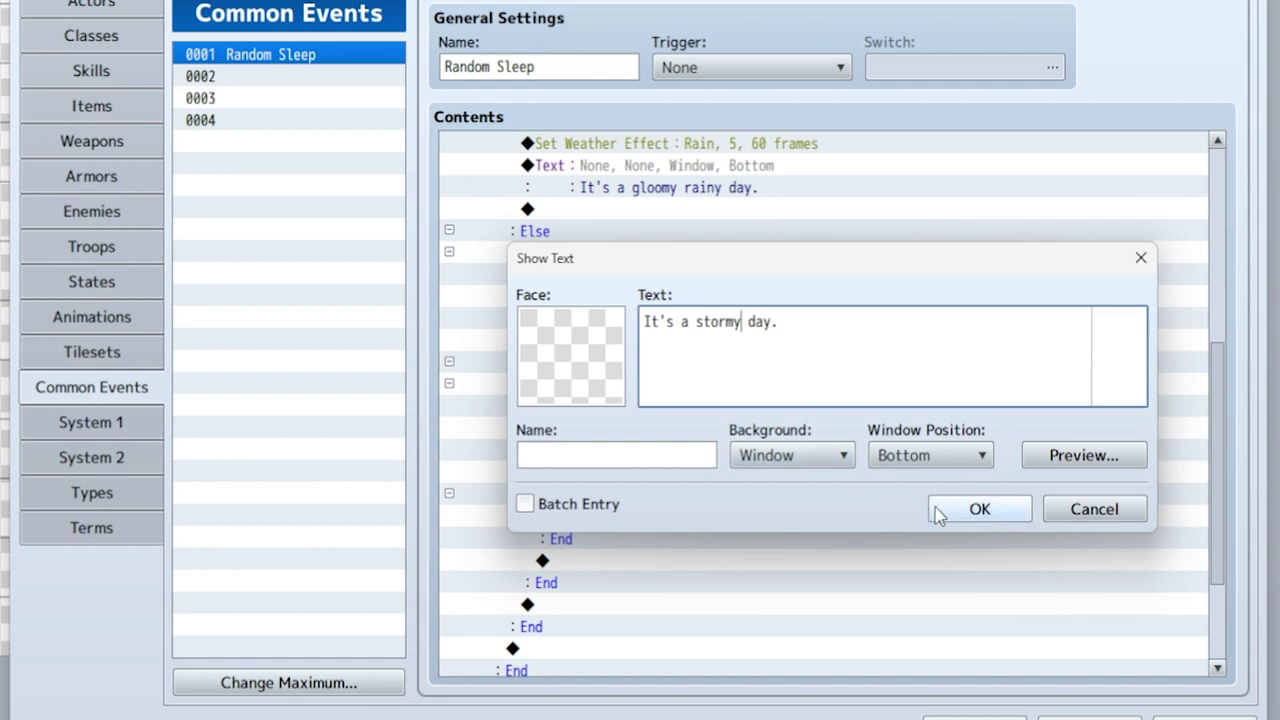
pyautogui.click(943, 507)
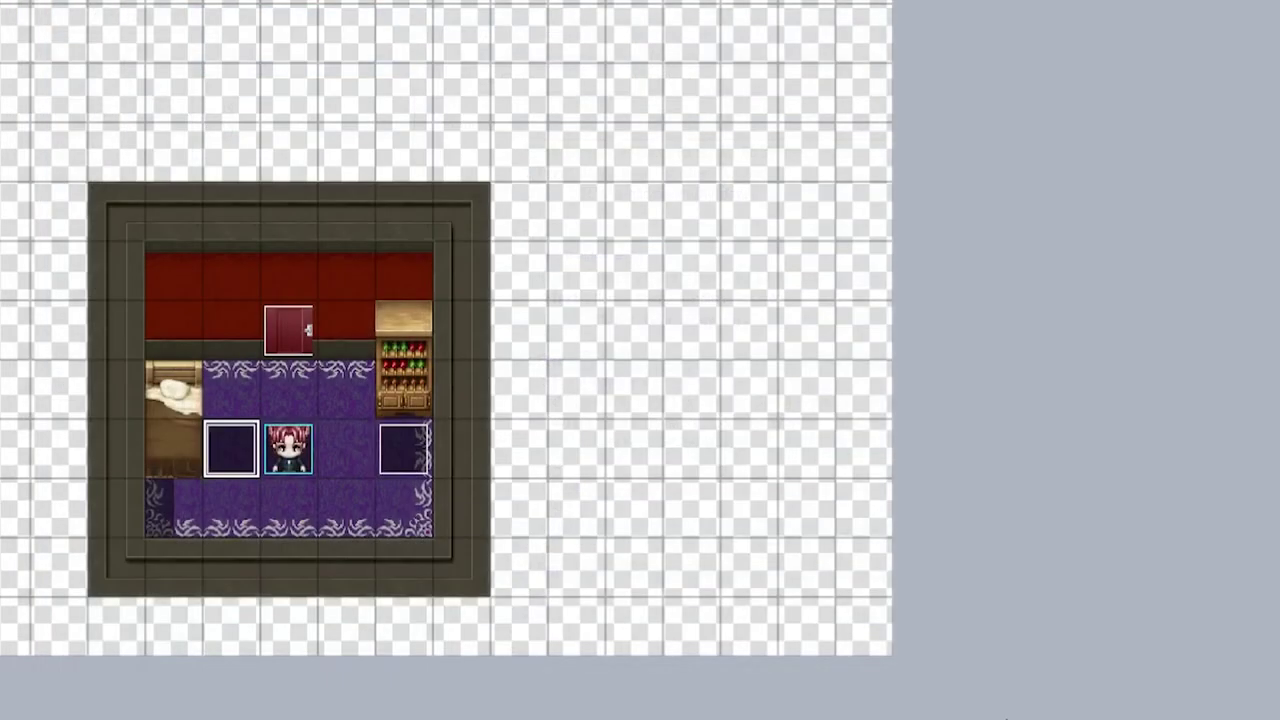
# Step: Save and playtest, start the game, and sleep in the bed to wake into a storm
pyautogui.hotkey('ctrl', 'r')
pyautogui.click(596, 390)
pyautogui.press('Up')
pyautogui.press('Return')
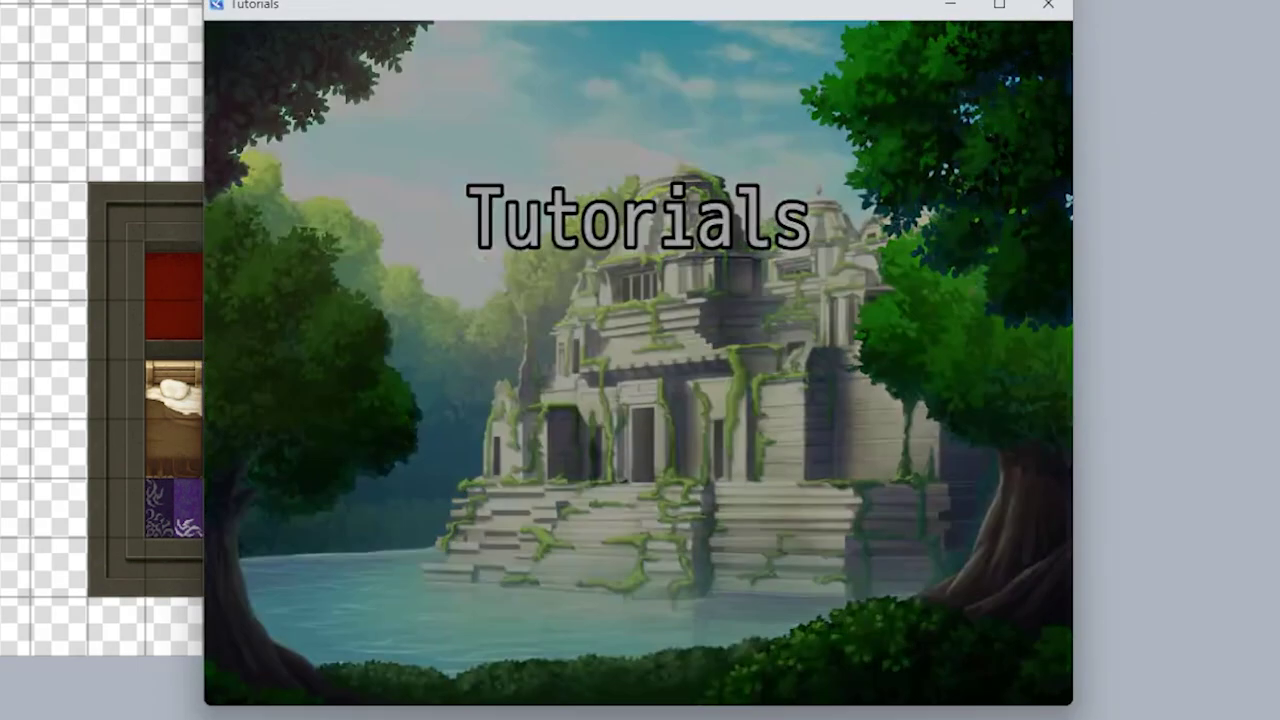
pyautogui.press('Left')
pyautogui.press('Return')
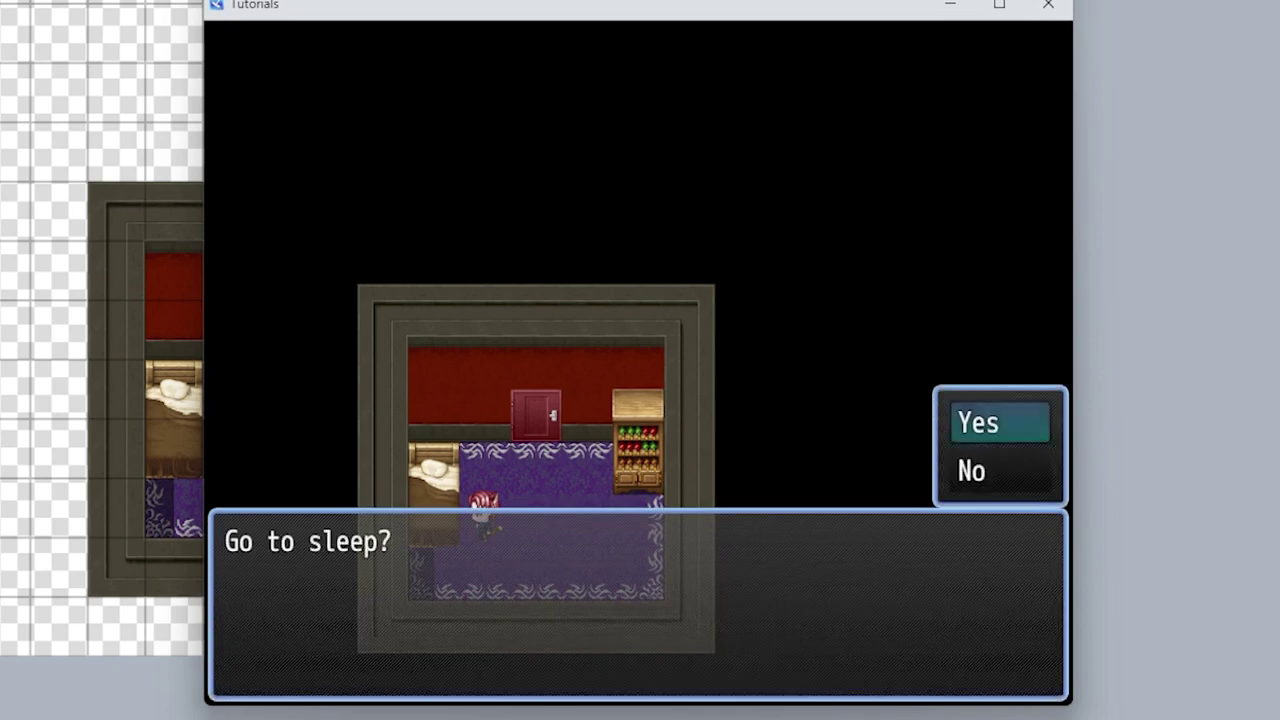
pyautogui.press('Return')
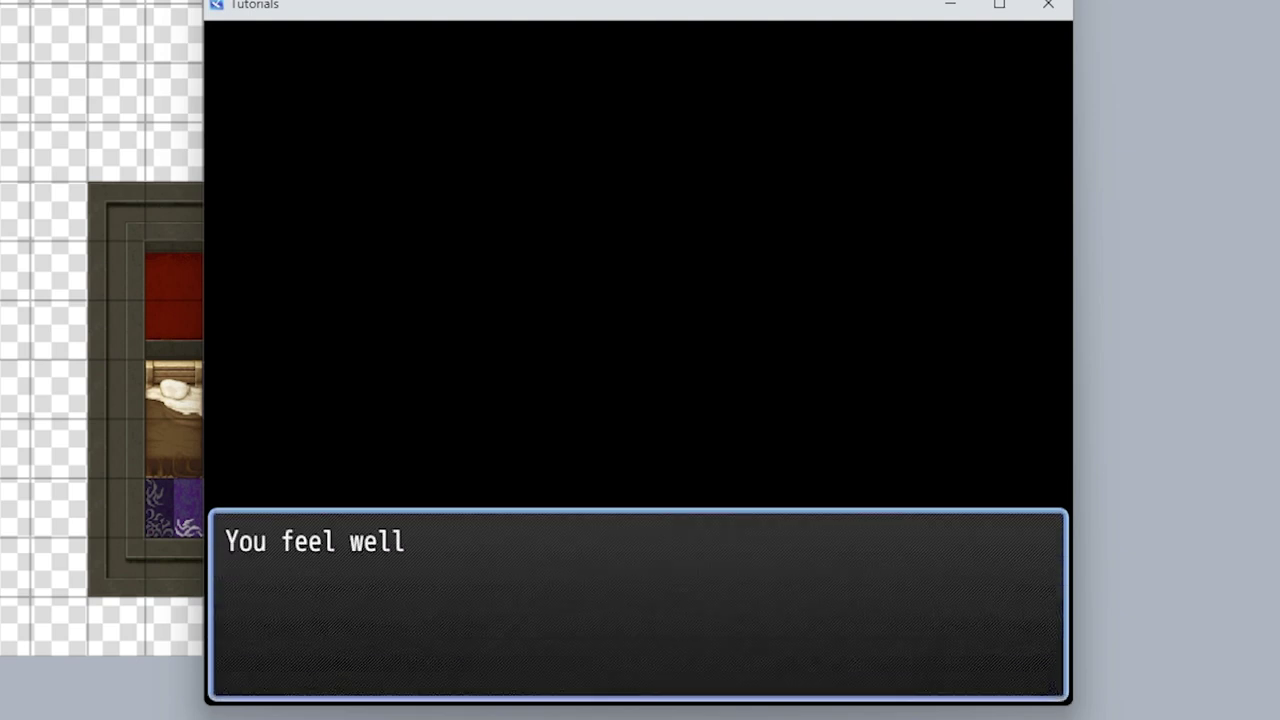
pyautogui.press('Return')
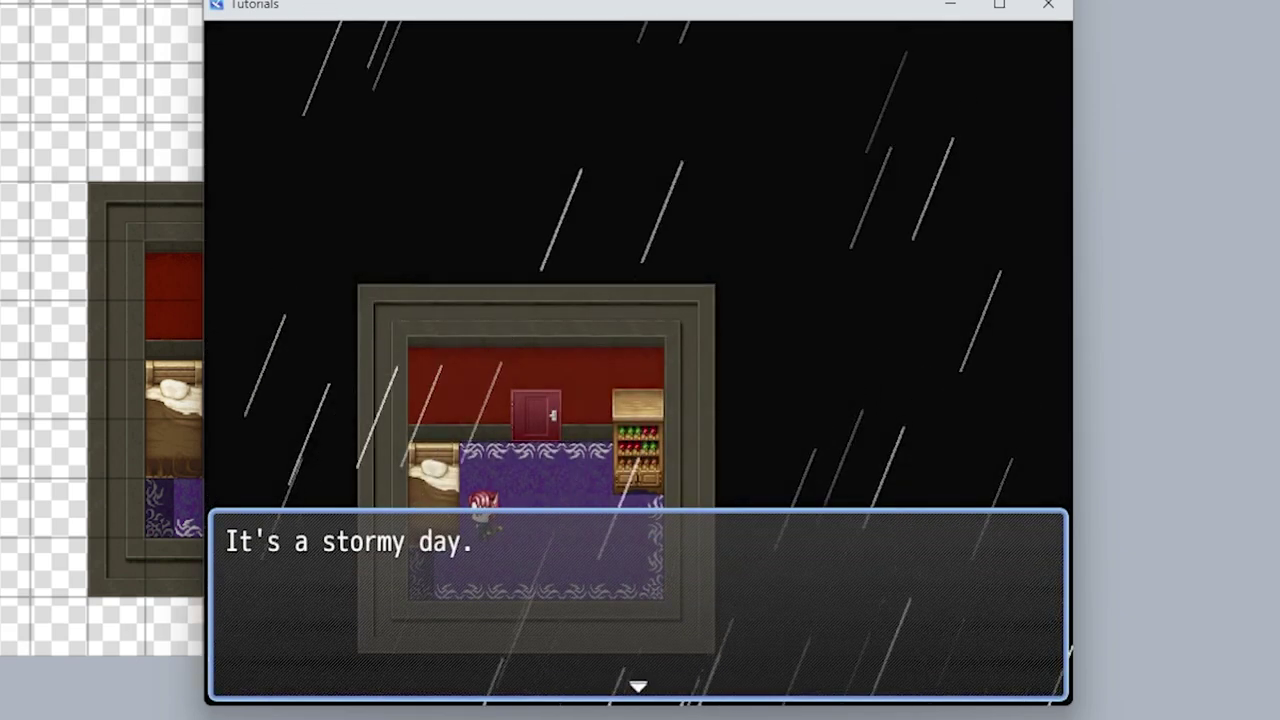